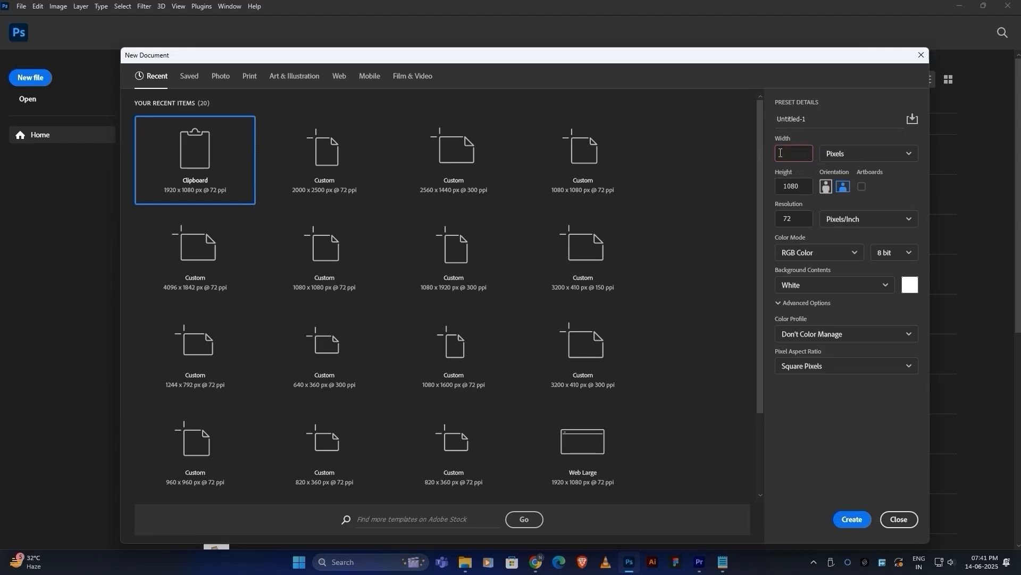
Set the new document's width to 2000 px, with height 2500 px, and create it.
text(2000)
click(810, 185)
key(Return)
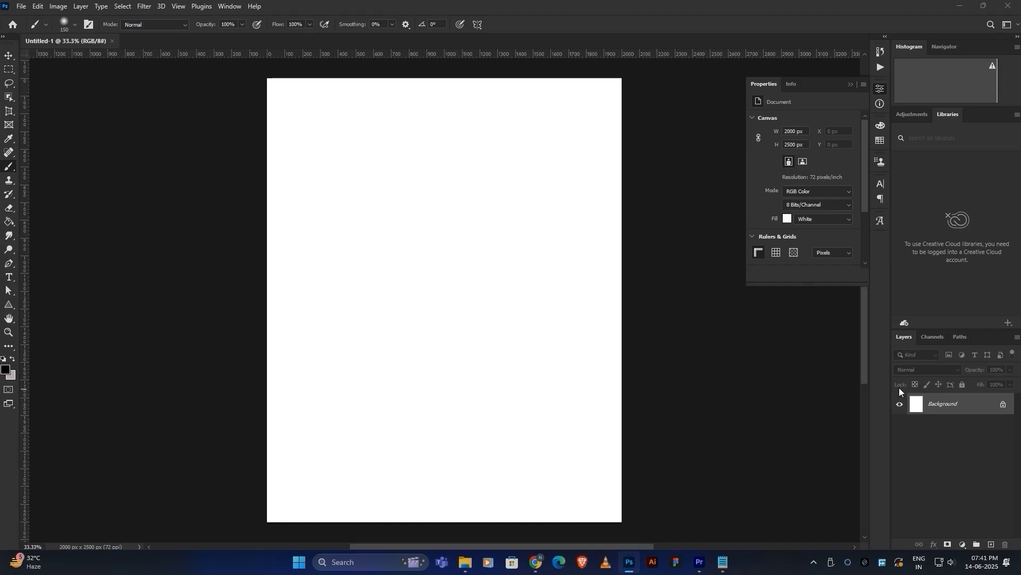
Unlock the Background into Layer 0 and add a Gradient Overlay effect.
double_click(944, 405)
click(597, 177)
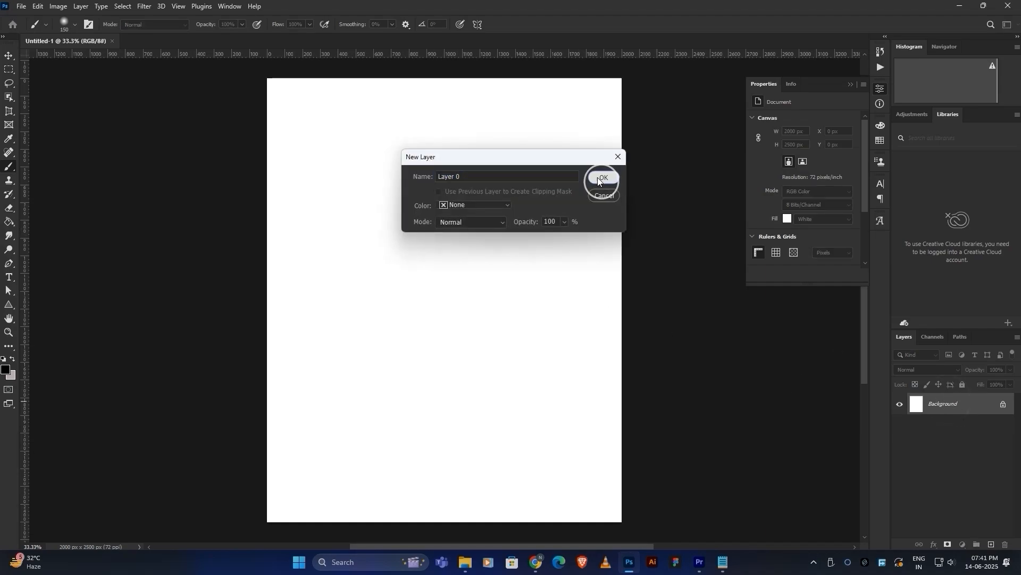
click(934, 545)
click(948, 516)
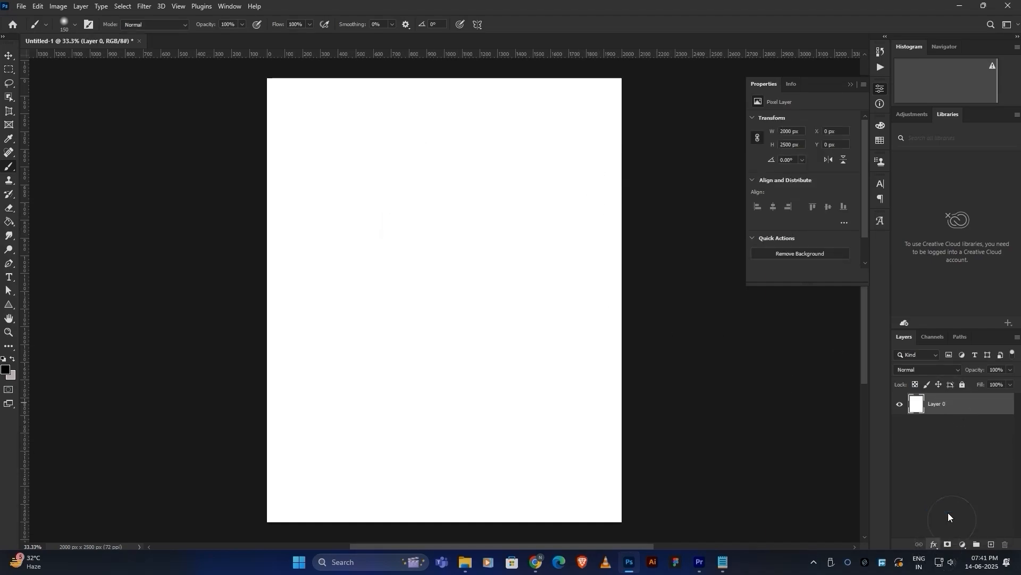
Set the gradient stops to muted mauve and pale pinkish-white, then reverse the gradient.
click(826, 148)
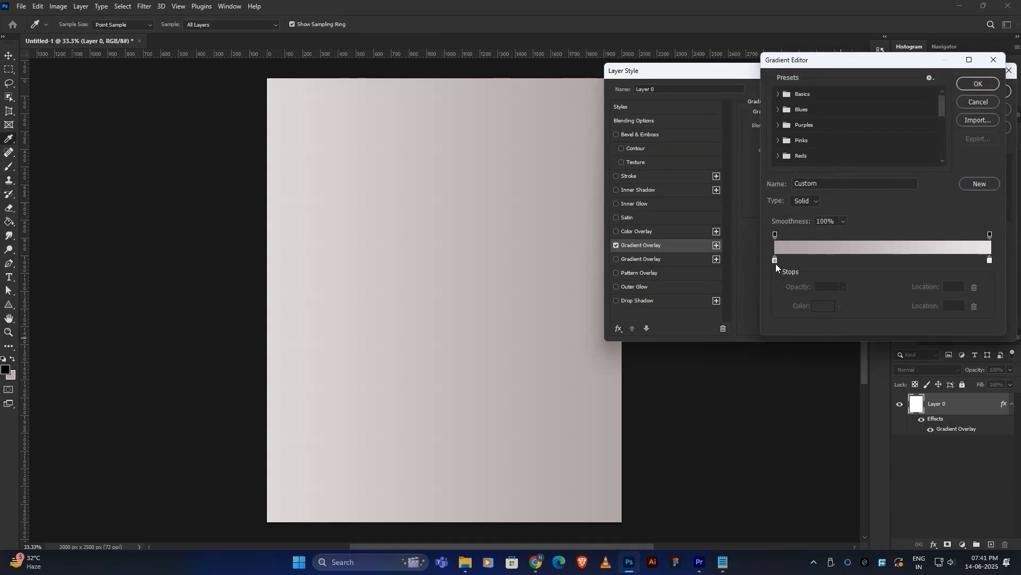
double_click(777, 261)
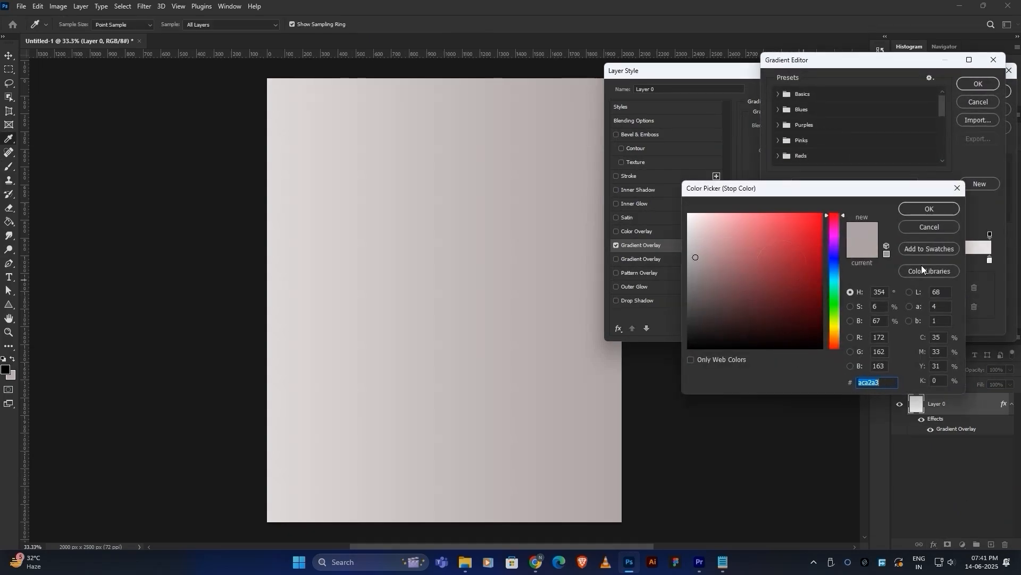
click(929, 208)
click(989, 259)
click(830, 308)
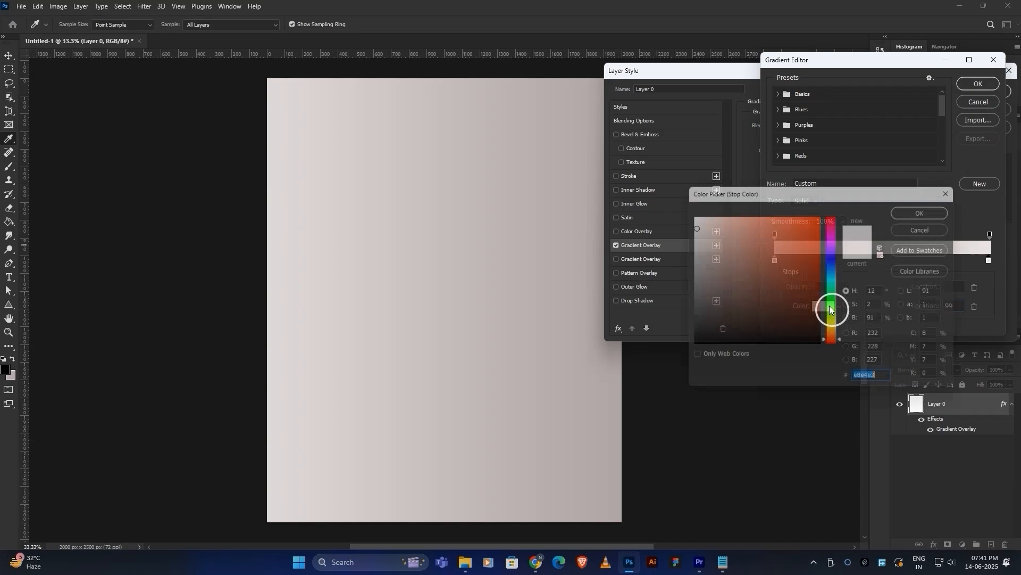
click(911, 223)
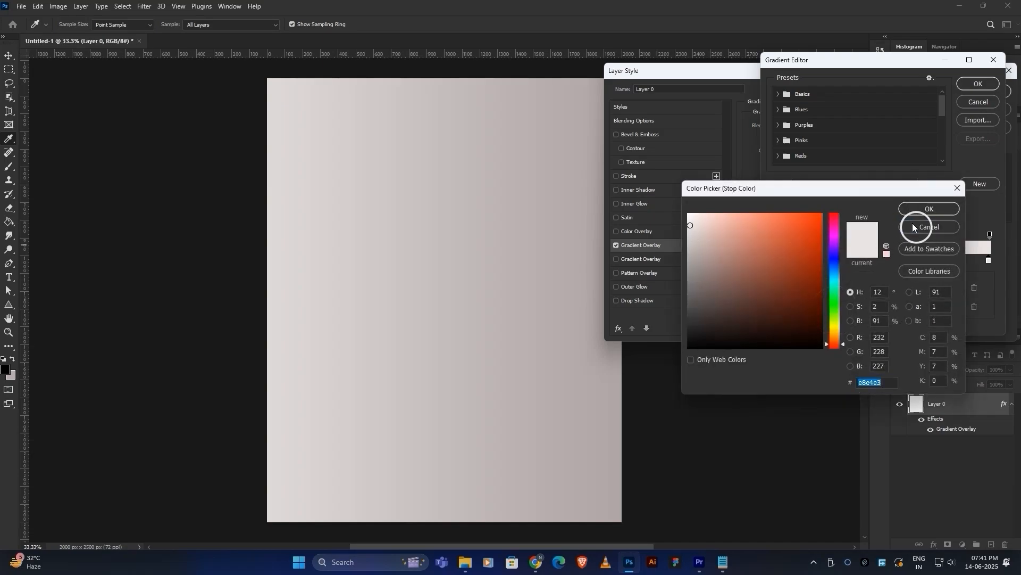
click(973, 88)
click(969, 94)
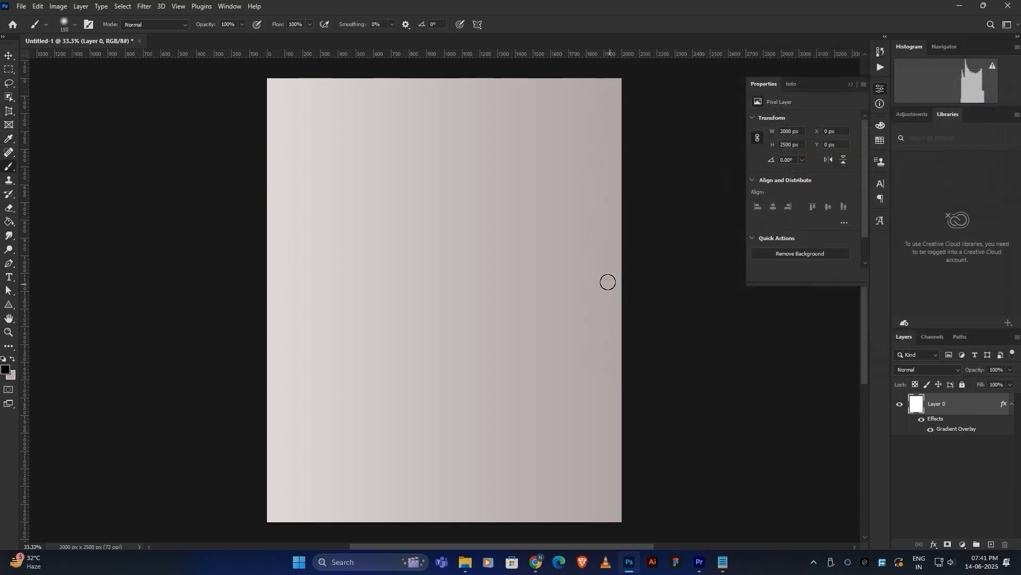
double_click(951, 428)
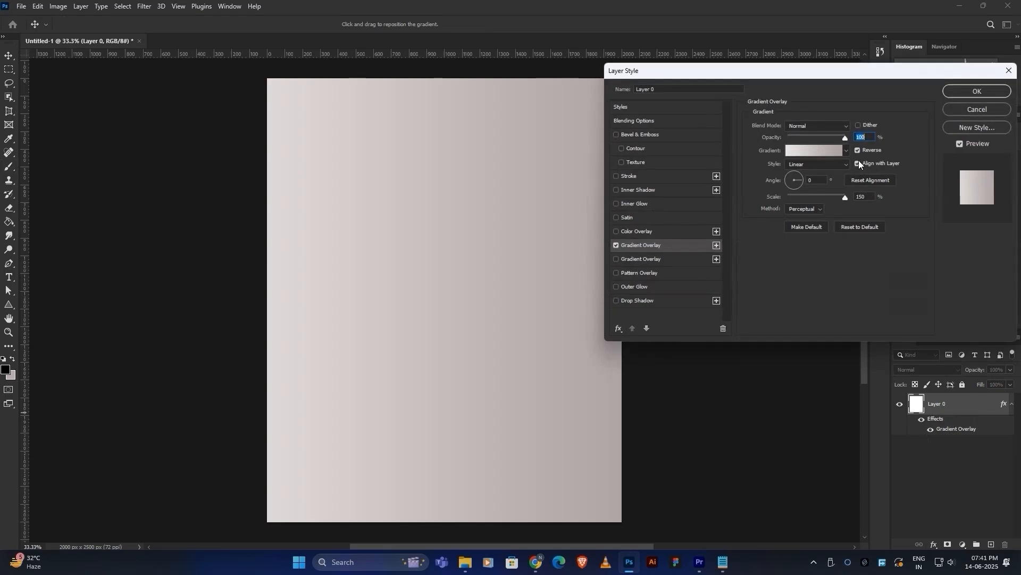
click(858, 150)
click(954, 108)
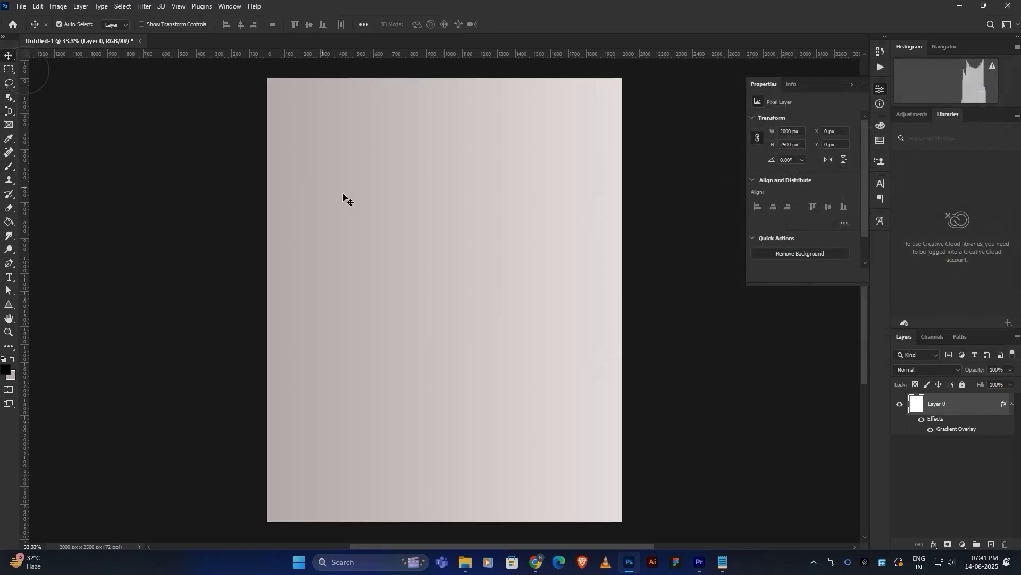
Draw a small square at the canvas top-left corner and make guides from its edges.
alt+scroll(266, 91, up, 5)
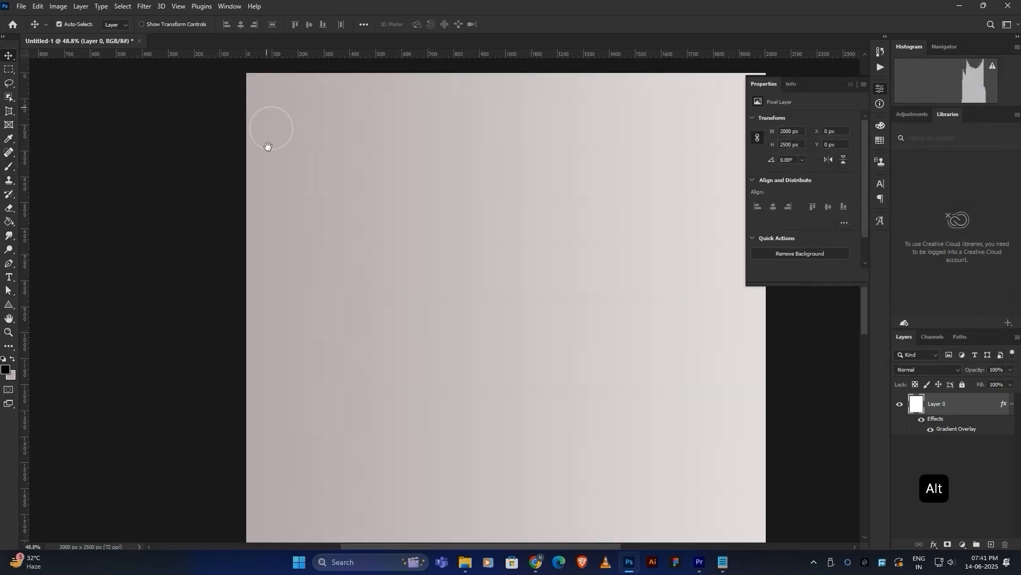
alt+scroll(261, 155, up, 1)
right_click(8, 304)
click(53, 305)
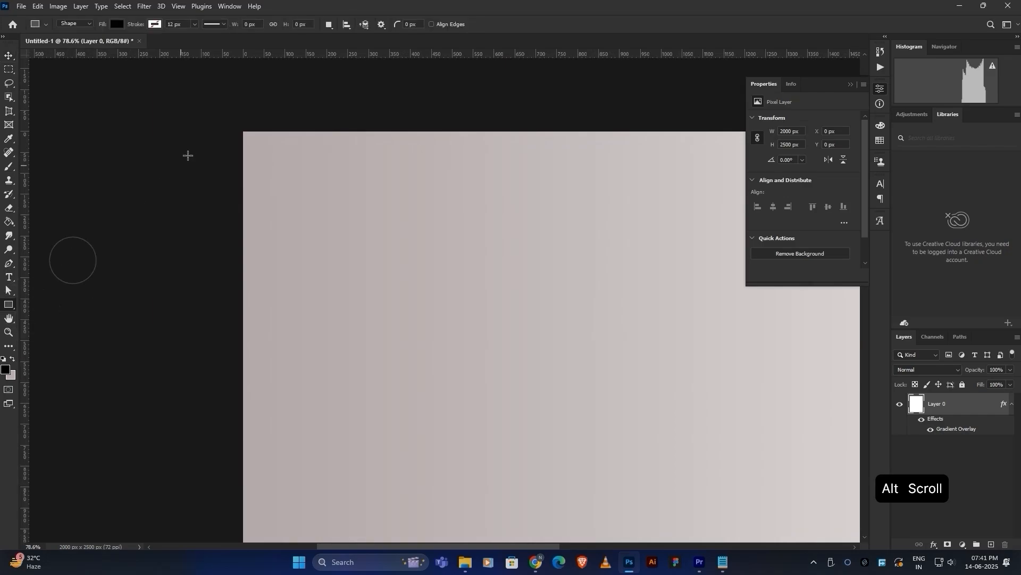
drag(243, 131, 285, 181)
right_click(261, 141)
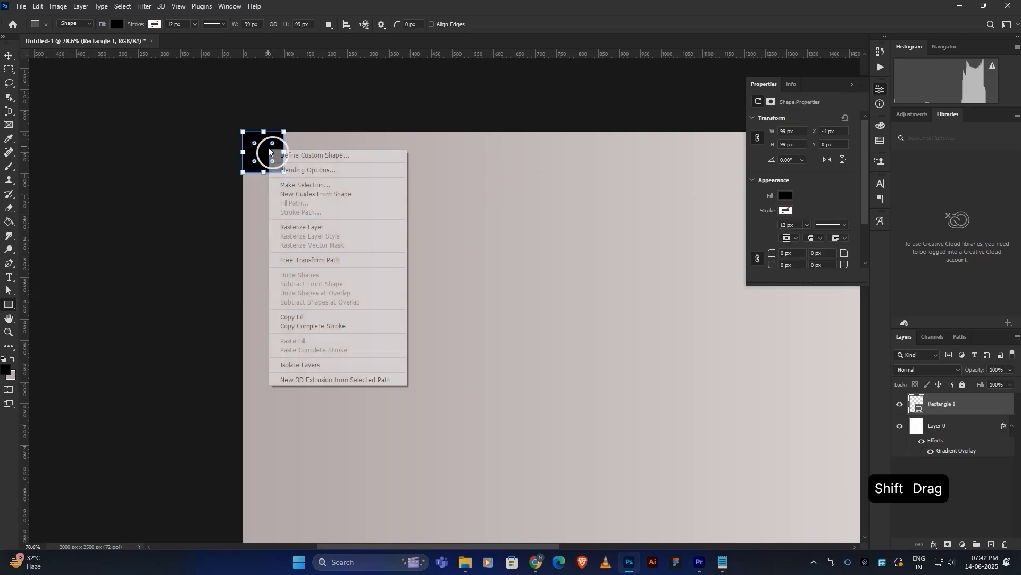
click(320, 193)
Move the square to the bottom-right corner, add guides from it, then delete it.
alt+scroll(383, 244, down, 5)
drag(402, 260, 373, 236)
key(v)
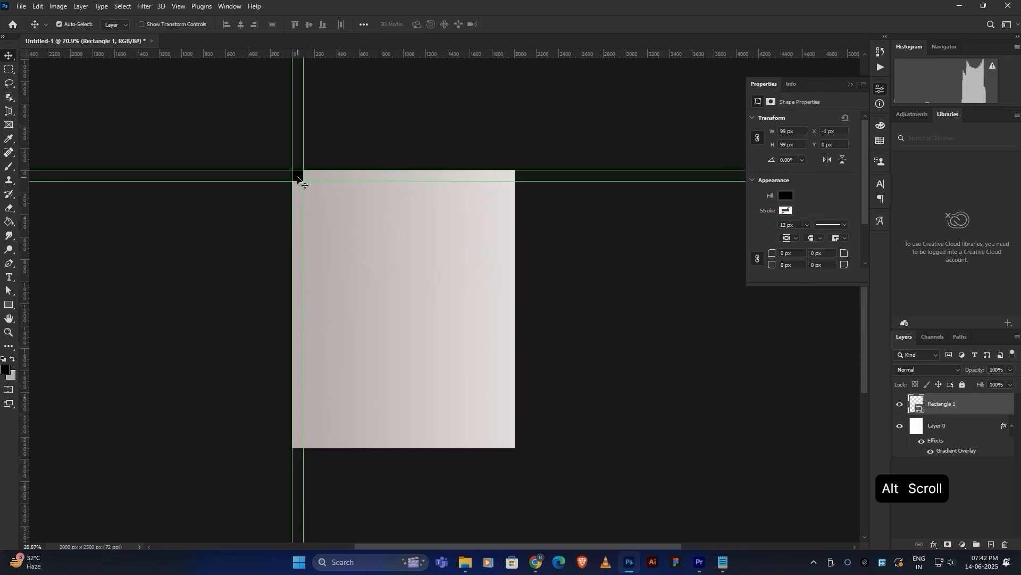
drag(298, 175, 506, 441)
alt+scroll(508, 442, up, 5)
key(i)
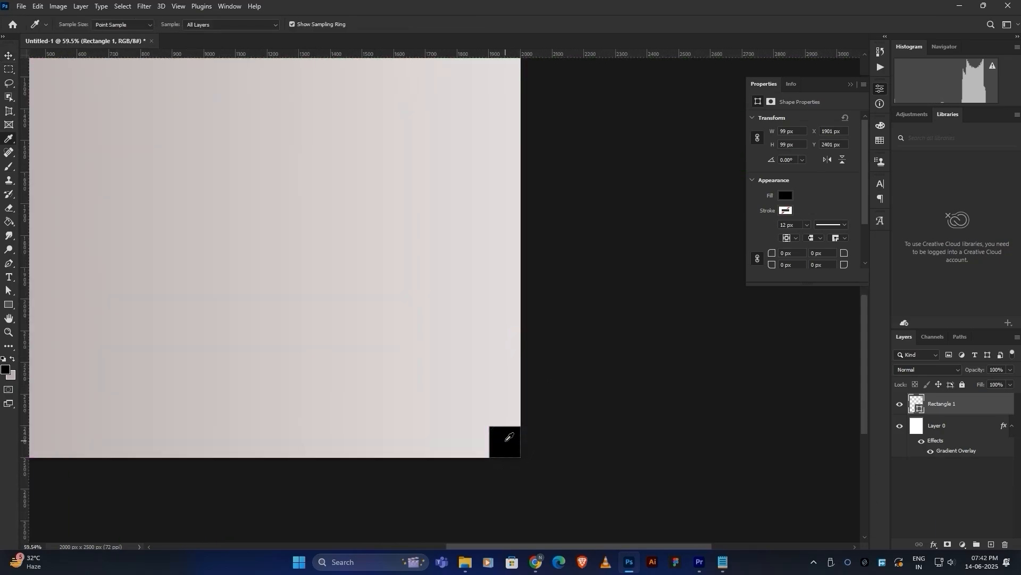
key(u)
right_click(507, 439)
click(537, 248)
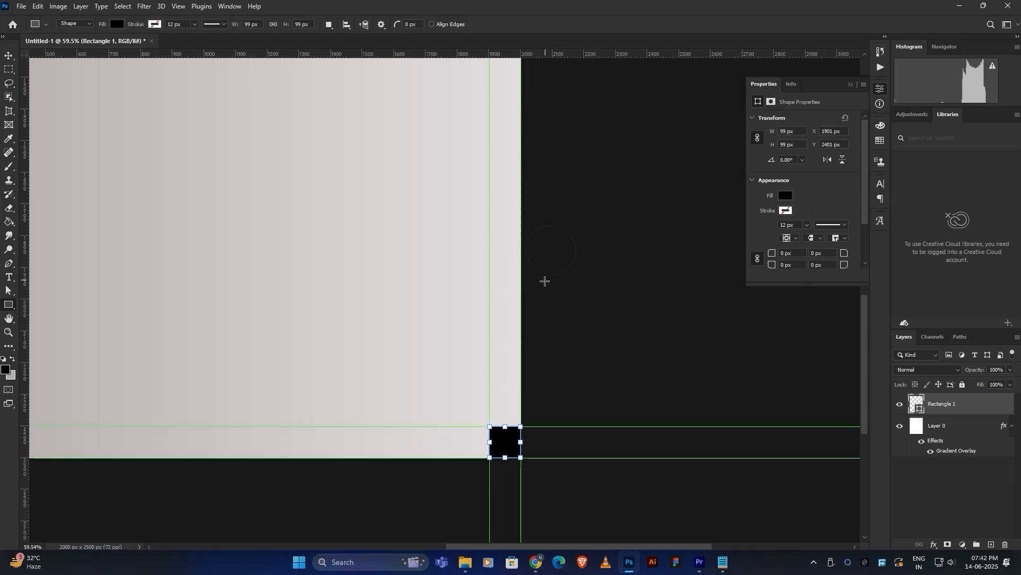
key(Delete)
scroll(271, 306, down, 5)
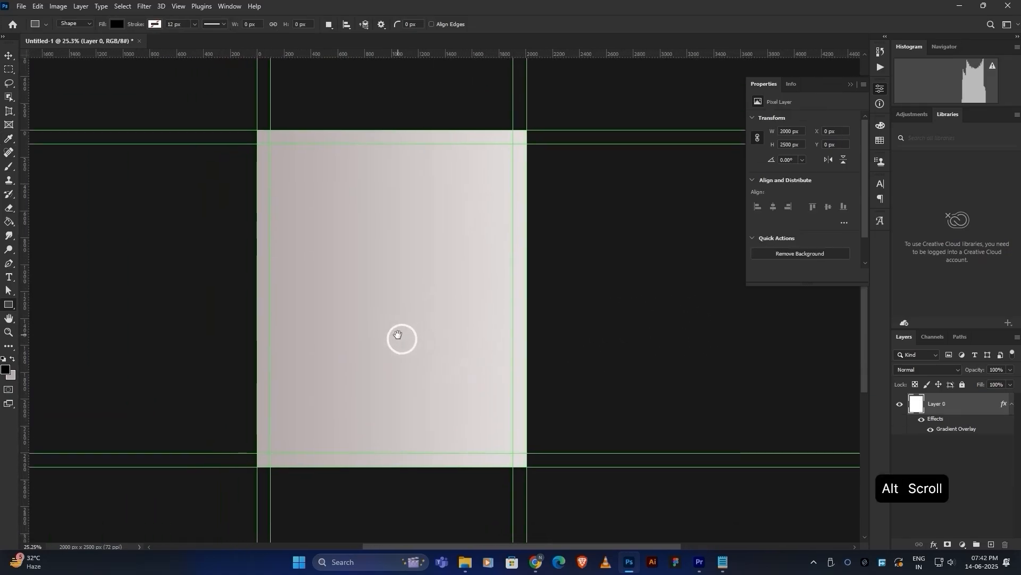
right_click(9, 305)
Draw a large black circle near the top and centre it horizontally on the canvas.
click(42, 308)
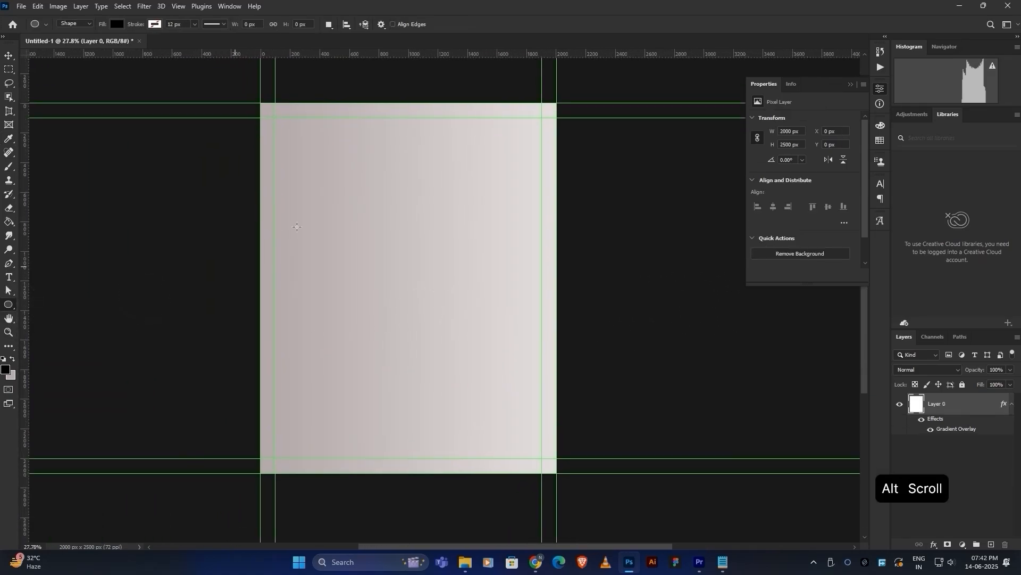
drag(366, 130, 503, 349)
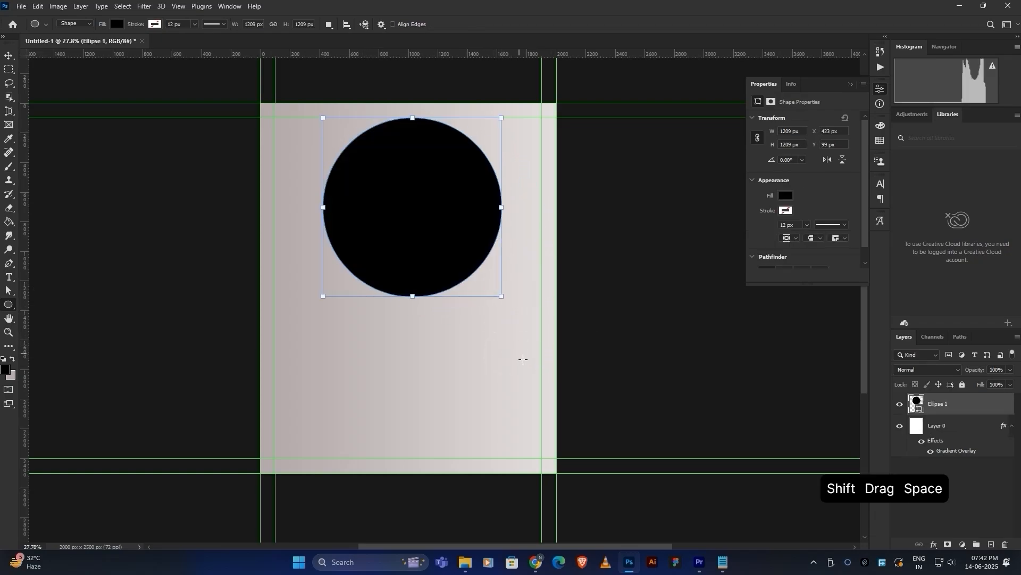
key(v)
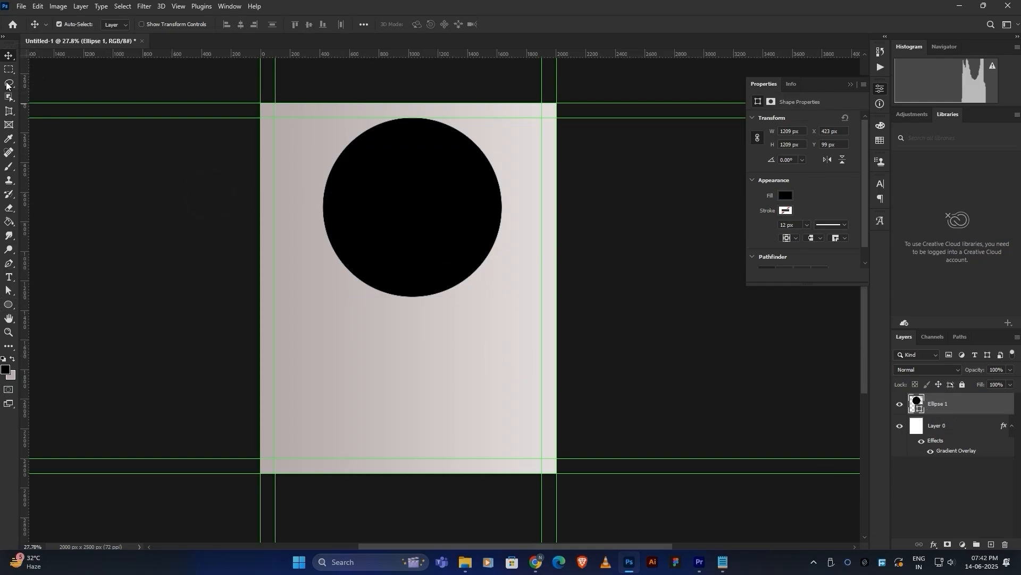
key(ctrl)
key(ctrl+a)
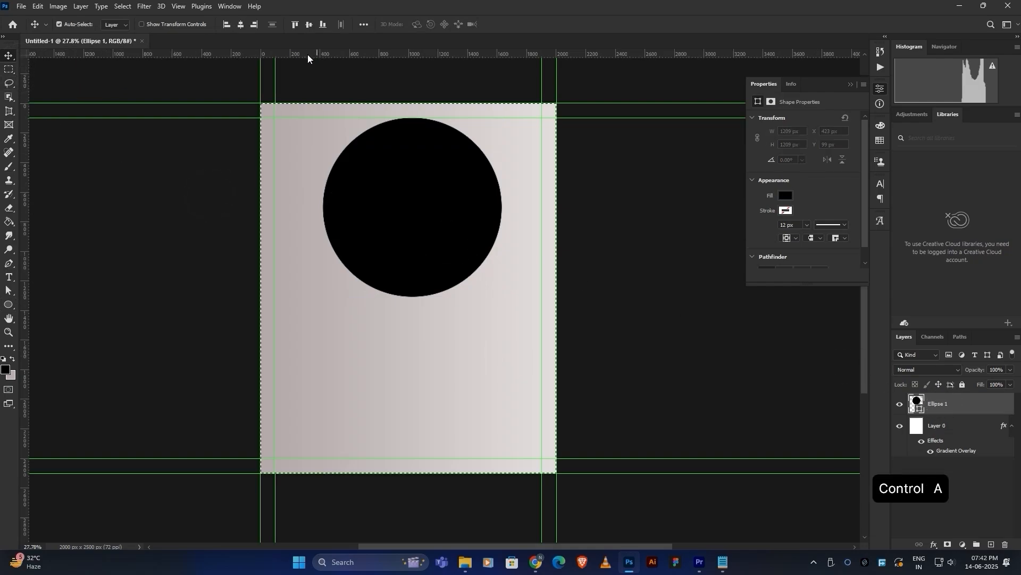
click(242, 25)
key(ctrl)
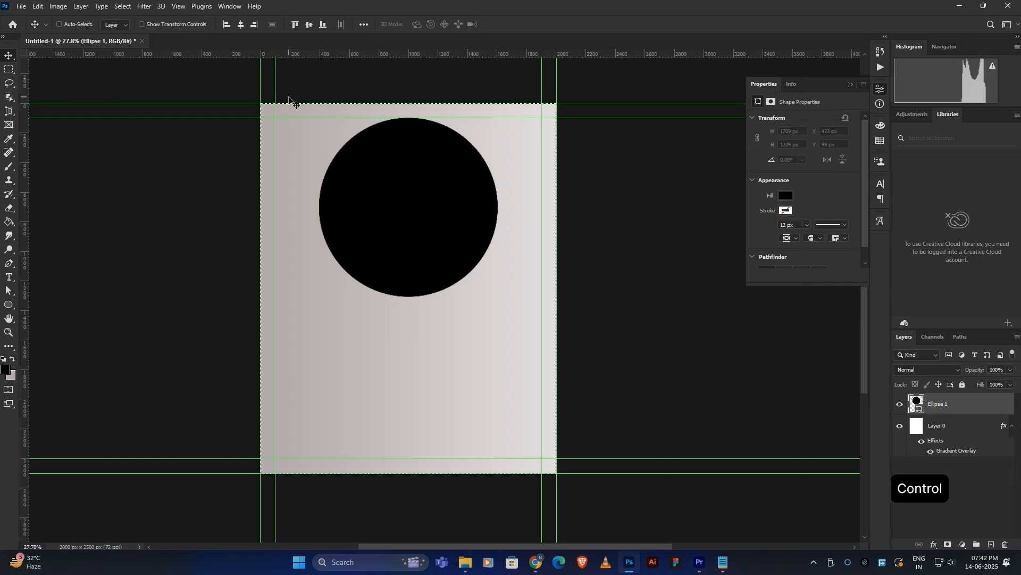
key(ctrl+d)
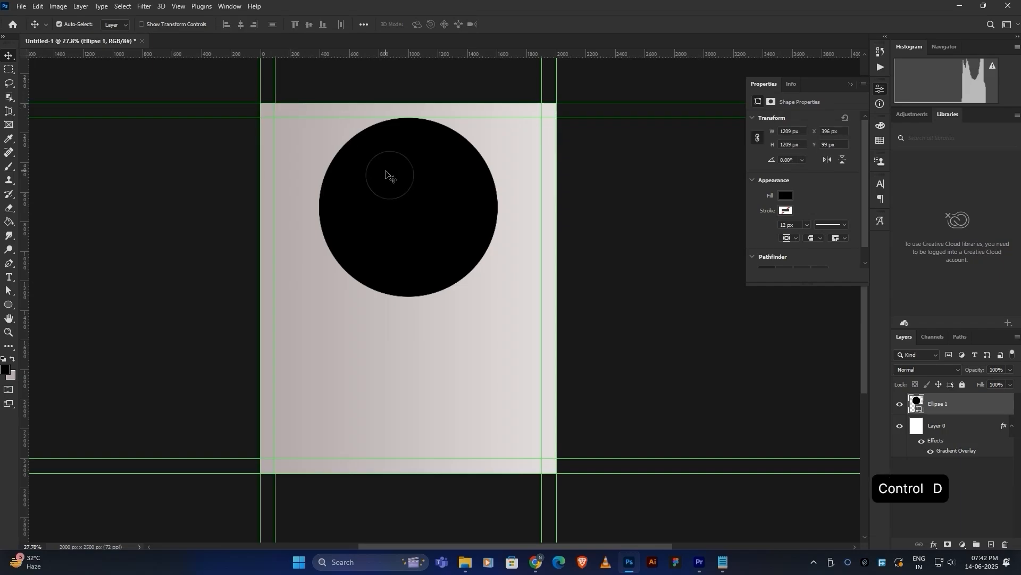
Duplicate the circle and place the overlapping copy directly below it.
key(alt)
drag(402, 232, 405, 394)
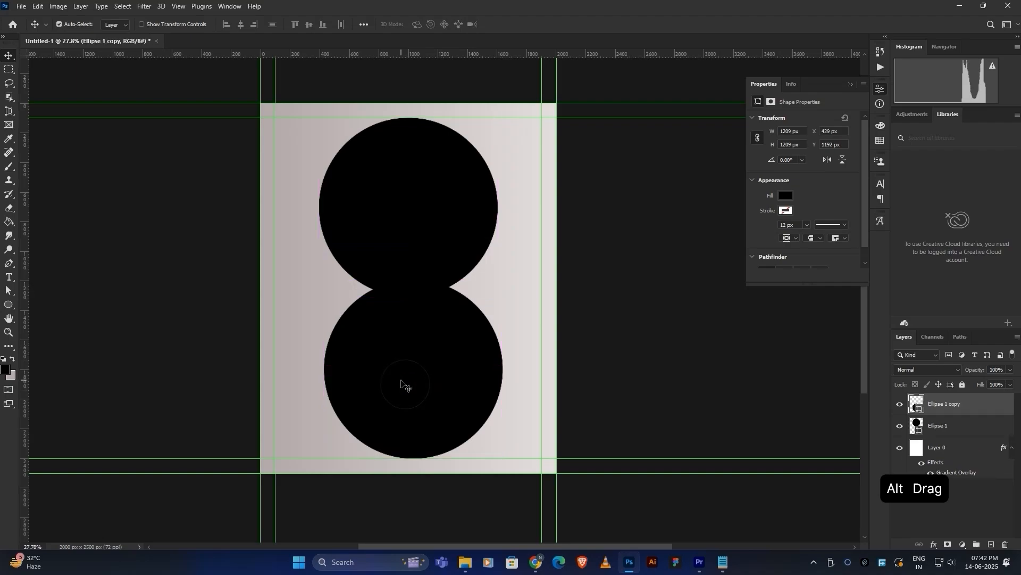
click(417, 269)
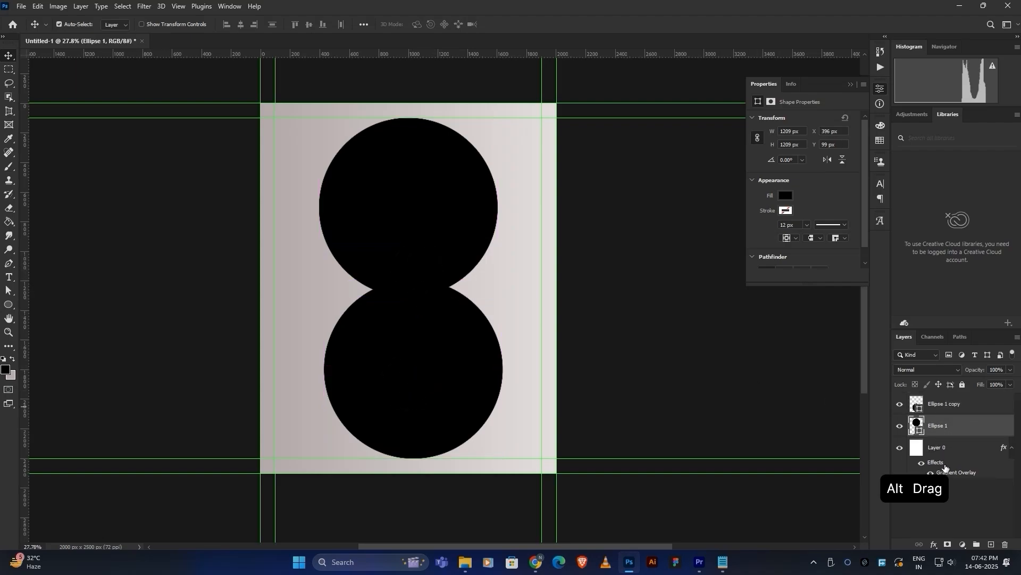
Give the upper circle a reversed pinkish-grey gradient overlay at 150% scale, repositioned across it.
click(934, 544)
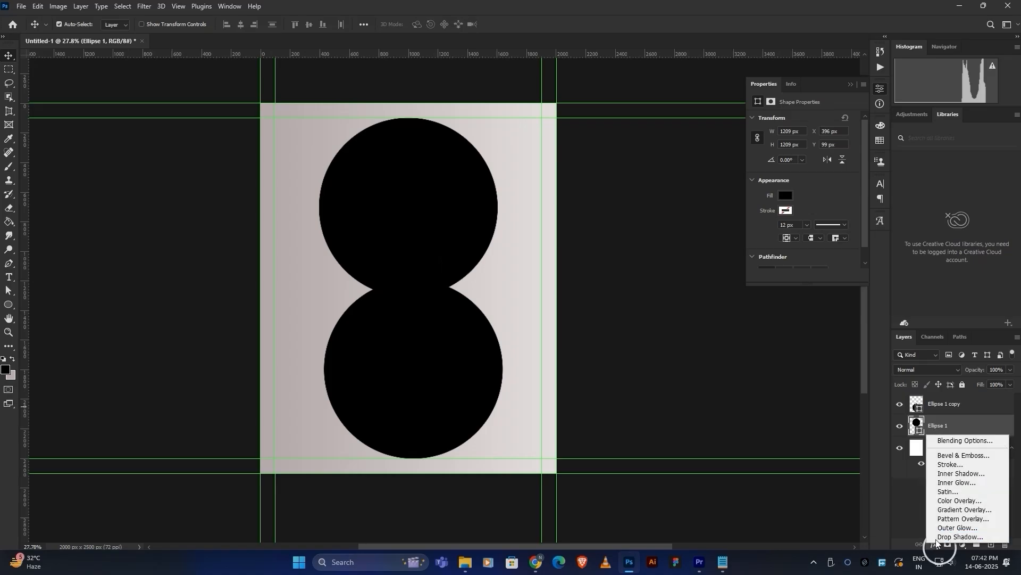
key(Escape)
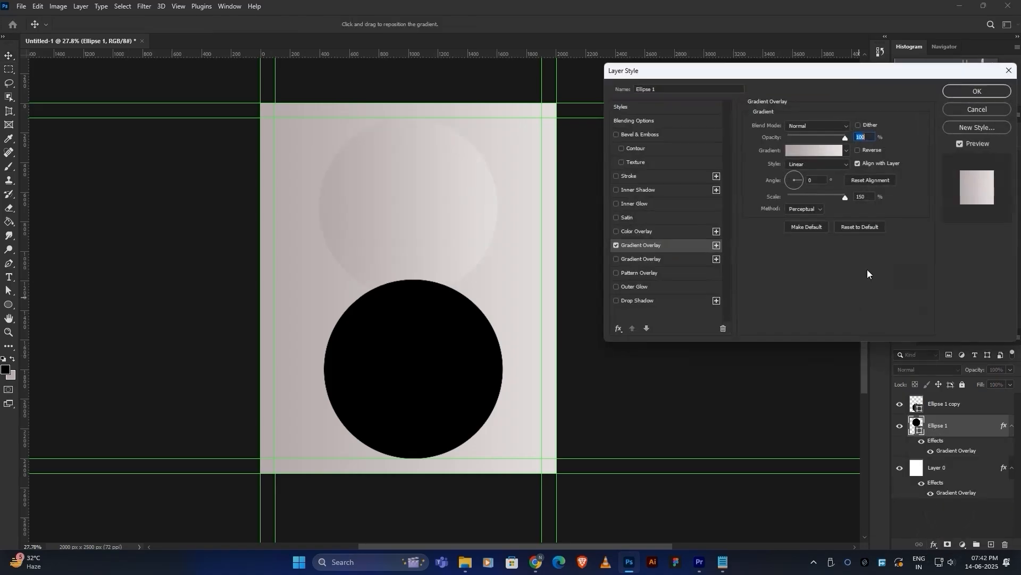
click(857, 150)
click(806, 152)
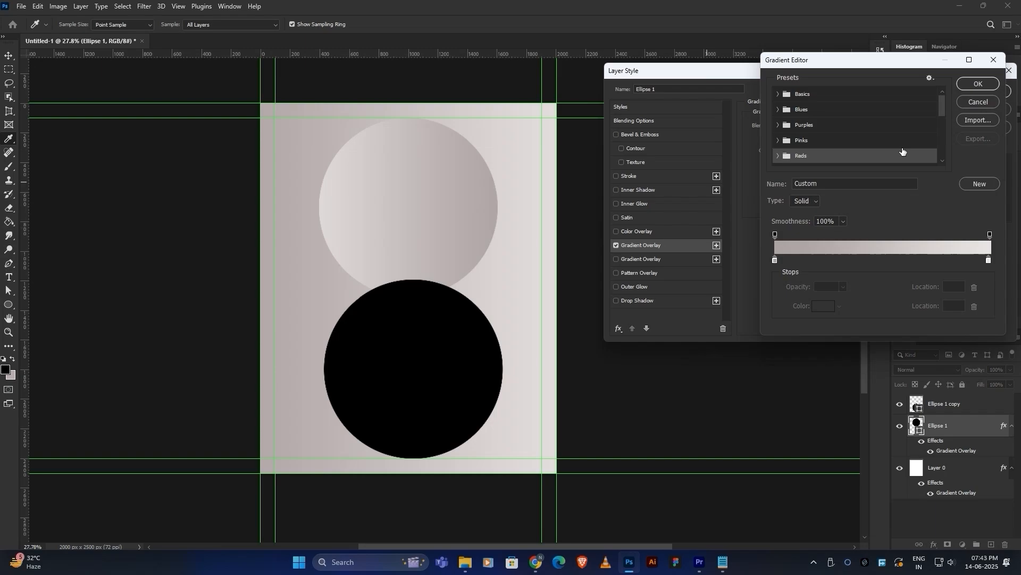
click(991, 102)
drag(438, 195, 387, 198)
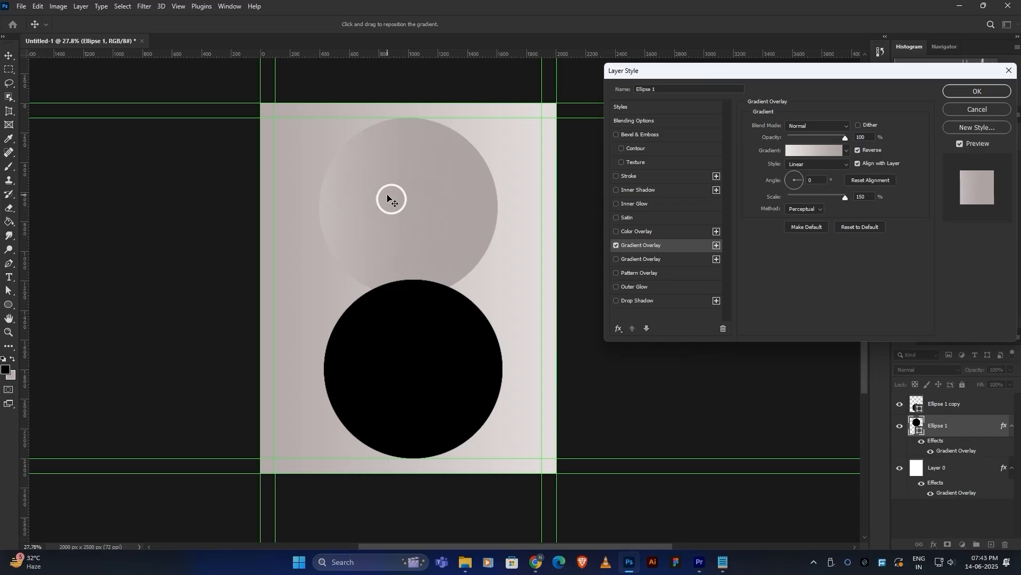
click(964, 89)
click(412, 392)
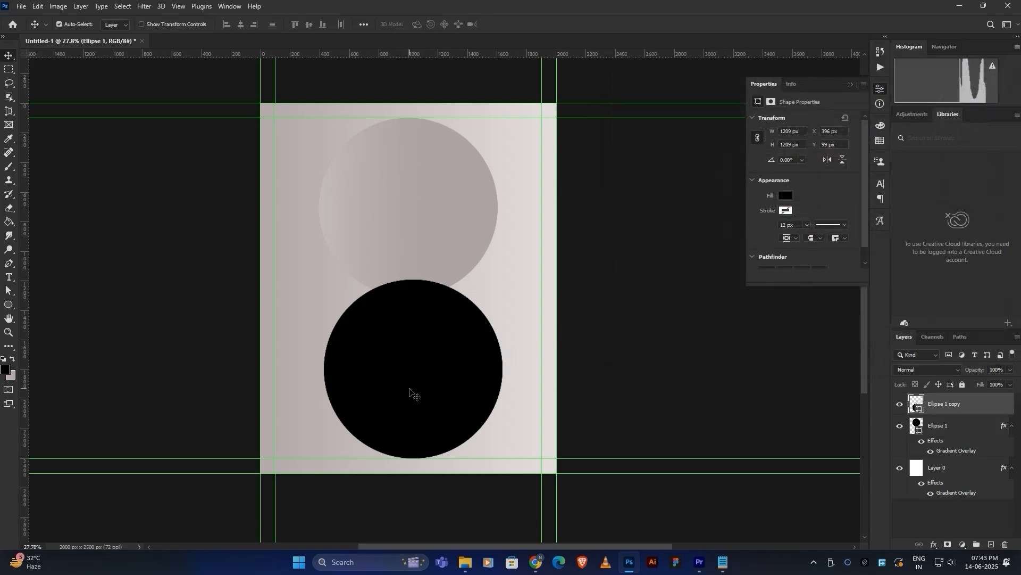
Give the lower circle an unreversed pinkish-grey gradient overlay that is darker on its left side.
click(934, 545)
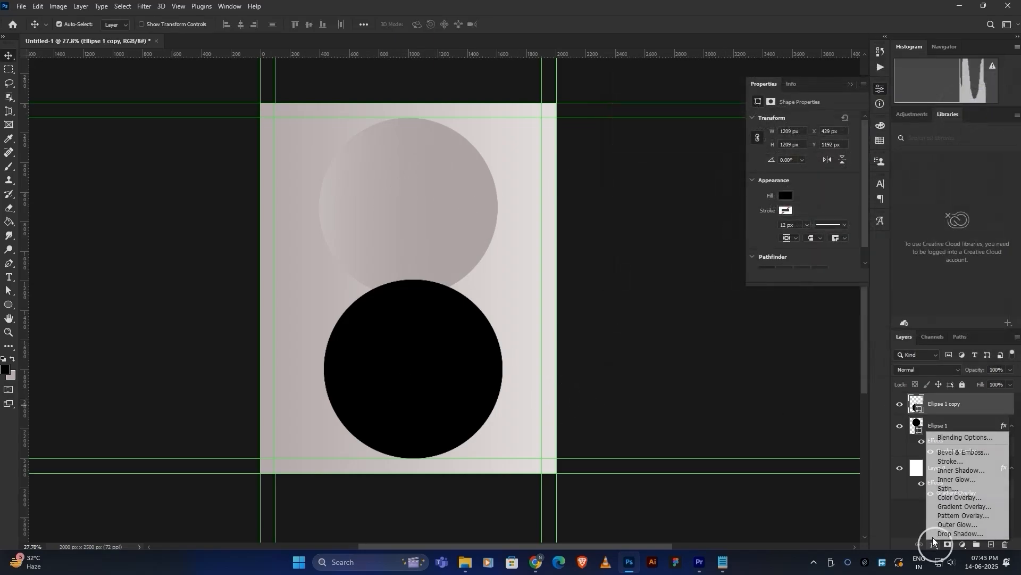
click(951, 507)
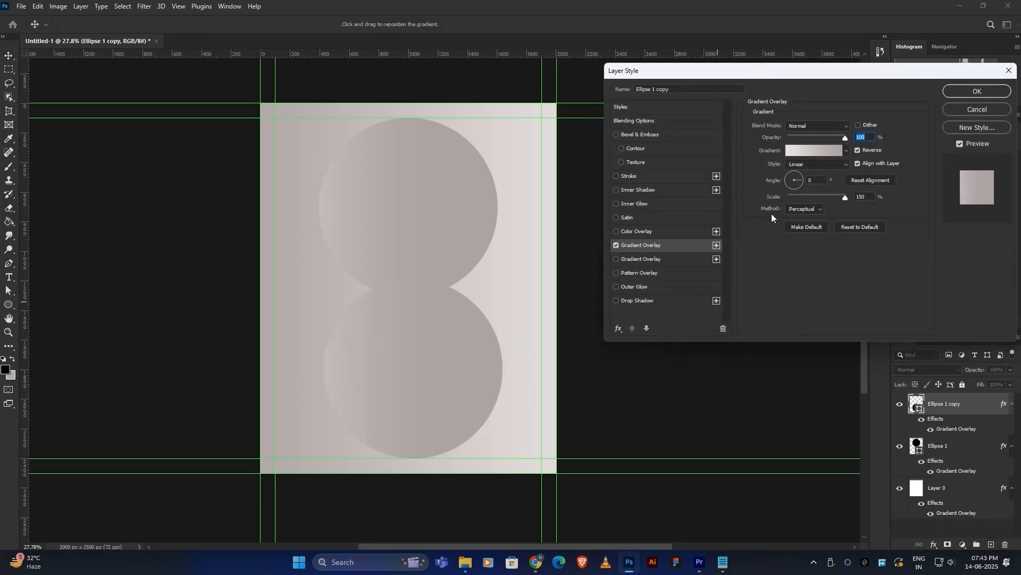
click(859, 151)
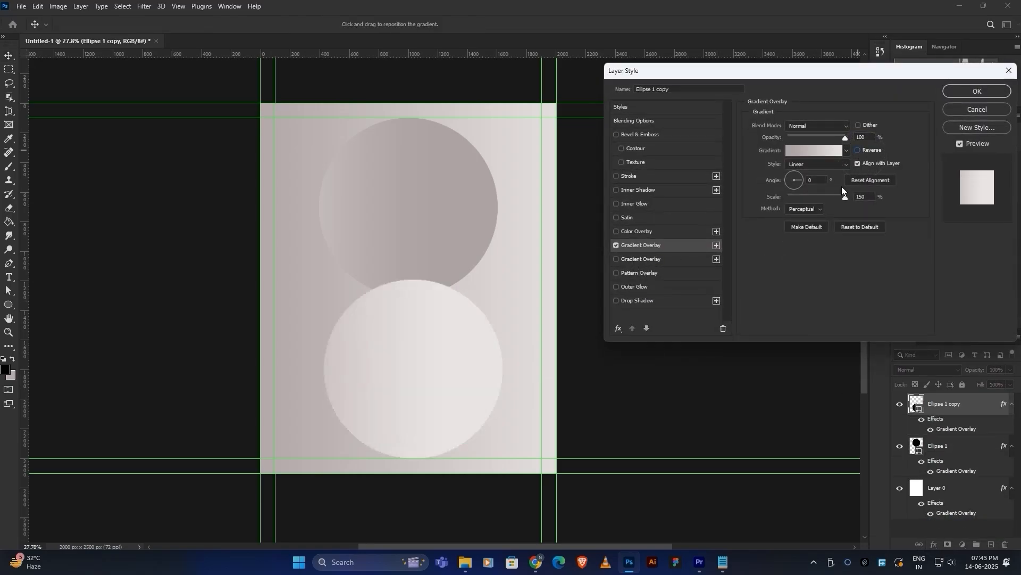
drag(433, 356, 497, 376)
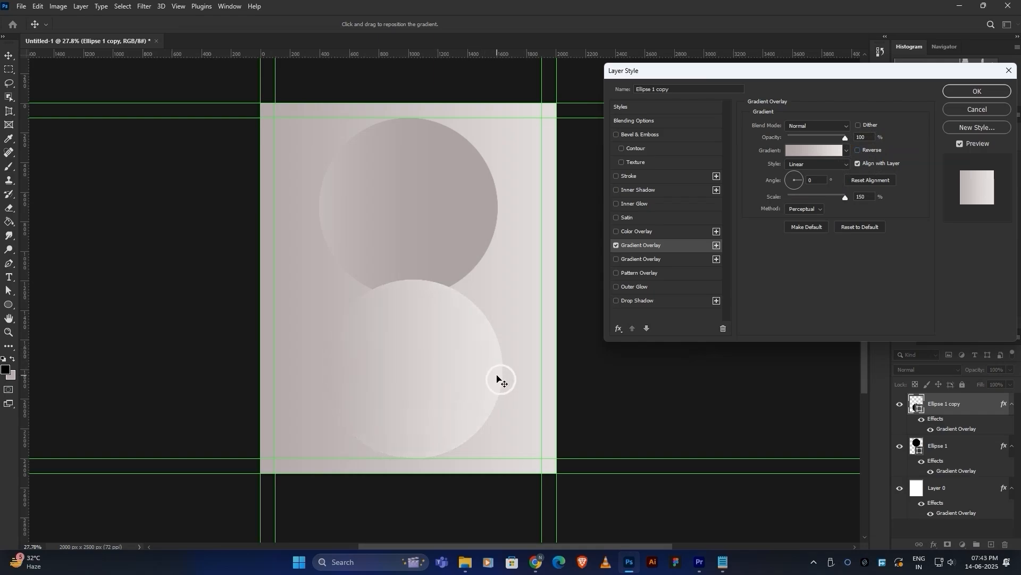
click(447, 369)
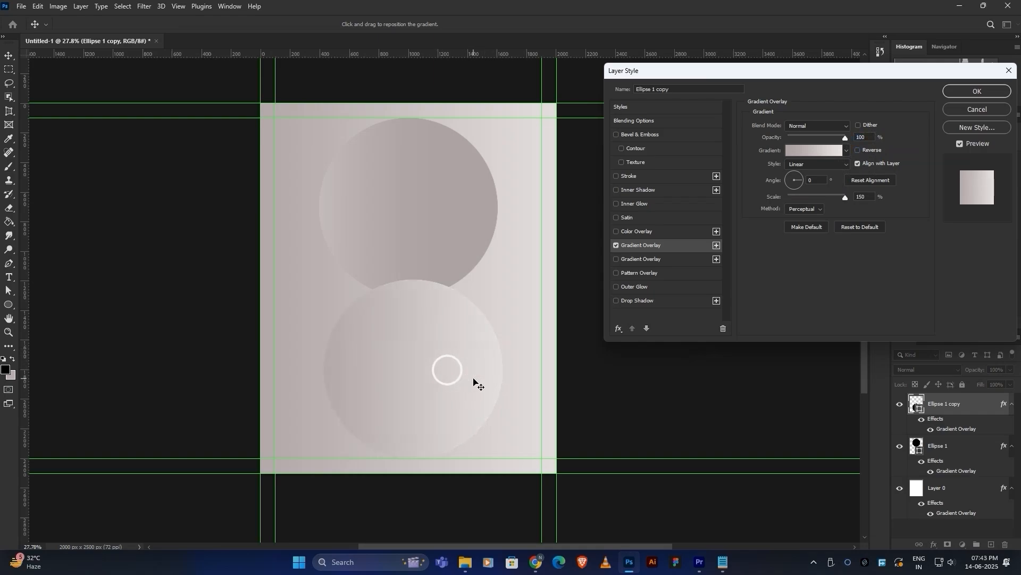
click(969, 90)
drag(398, 242, 463, 250)
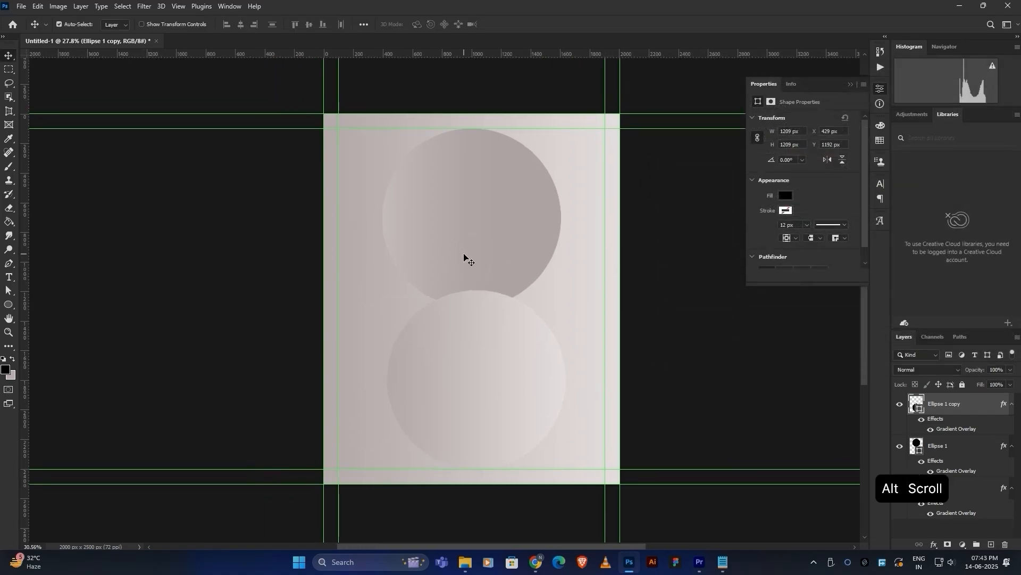
scroll(464, 254, up, 2)
scroll(500, 256, down, 1)
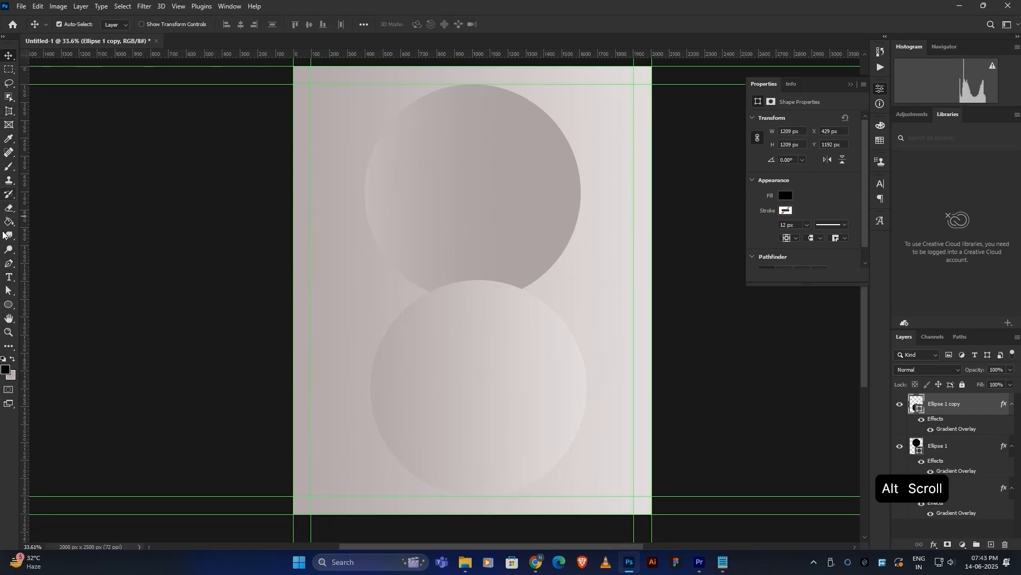
right_click(9, 304)
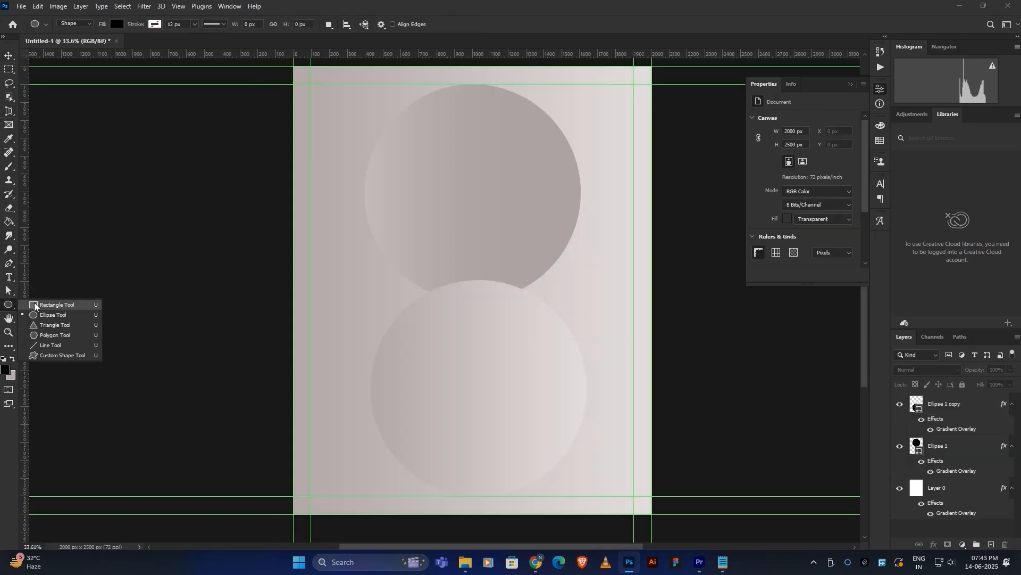
Draw a large rounded triangle over the circles and set its layer Fill to 0%.
click(38, 323)
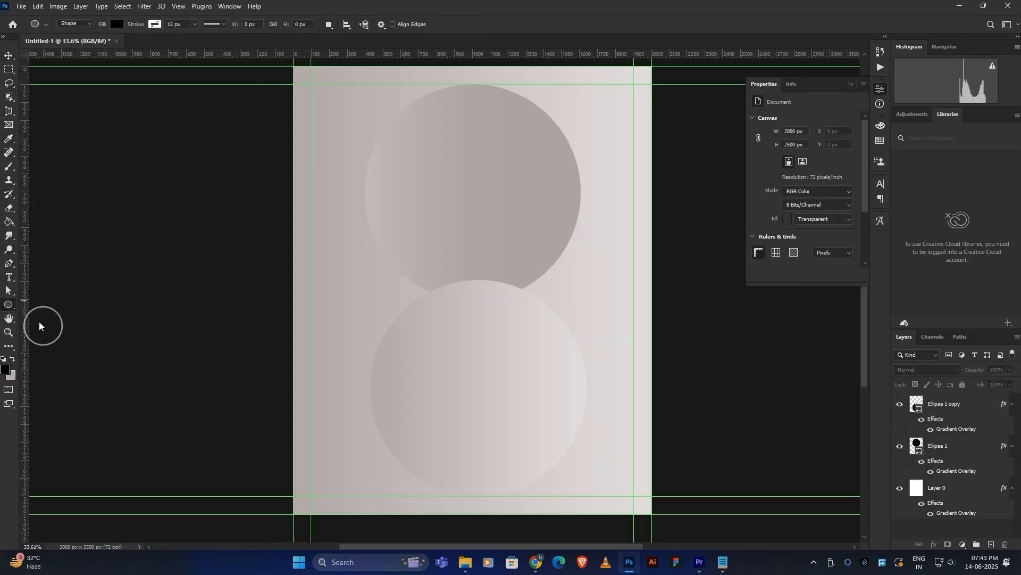
drag(435, 187, 791, 494)
click(8, 55)
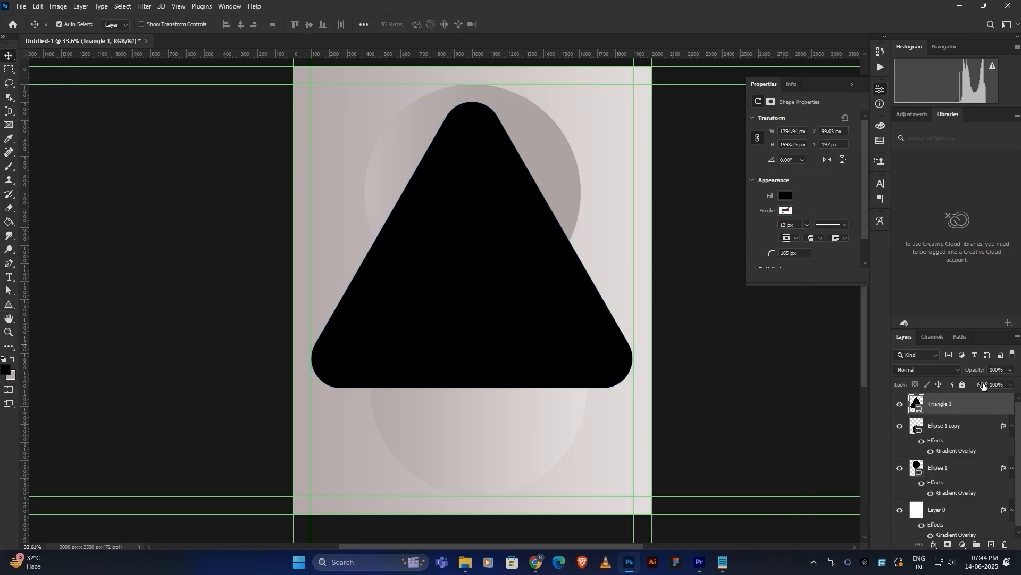
drag(984, 386, 803, 383)
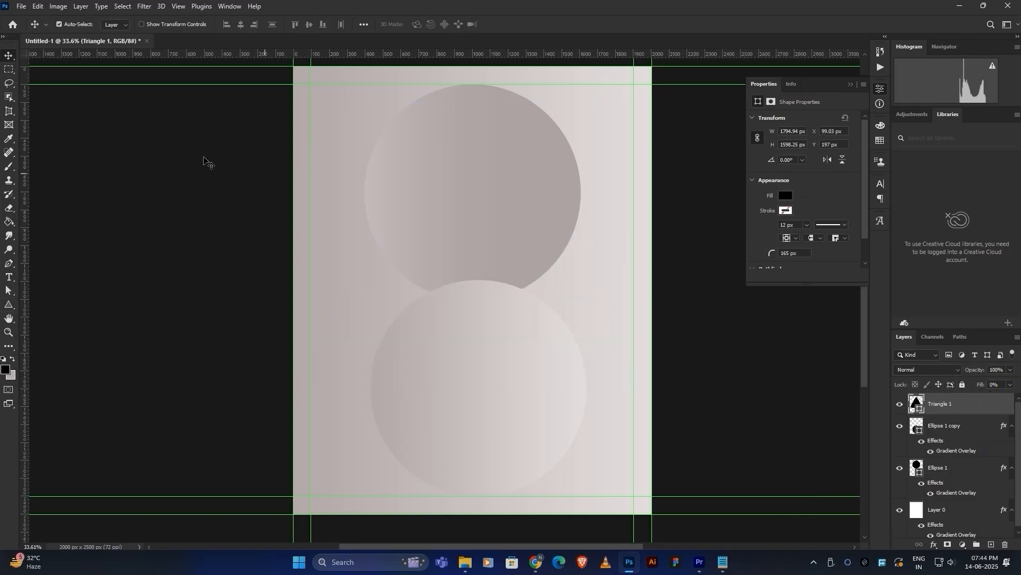
Give the triangle a solid black 12 px stroke and remove its solid fill.
click(9, 304)
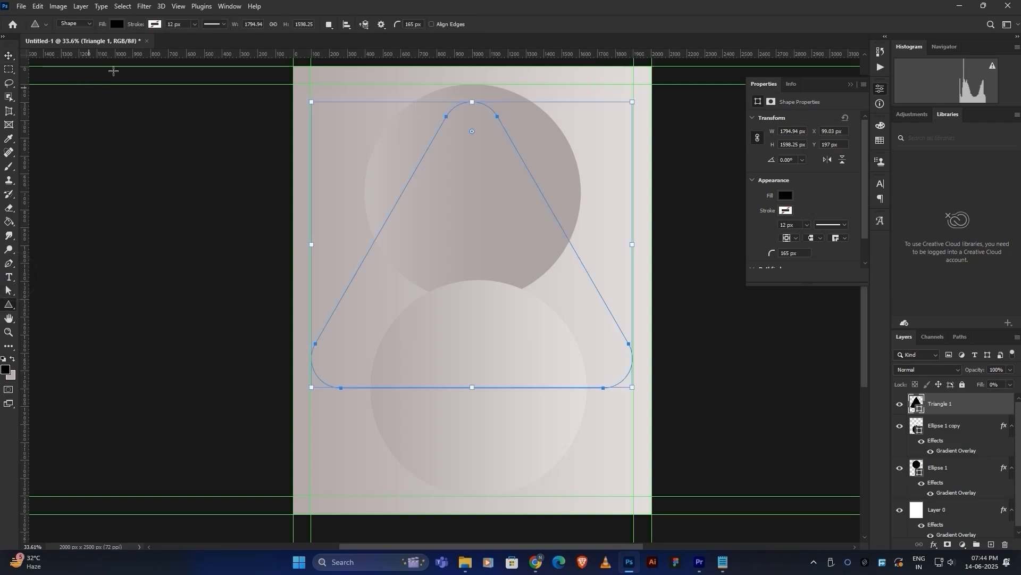
click(155, 23)
click(111, 44)
click(177, 24)
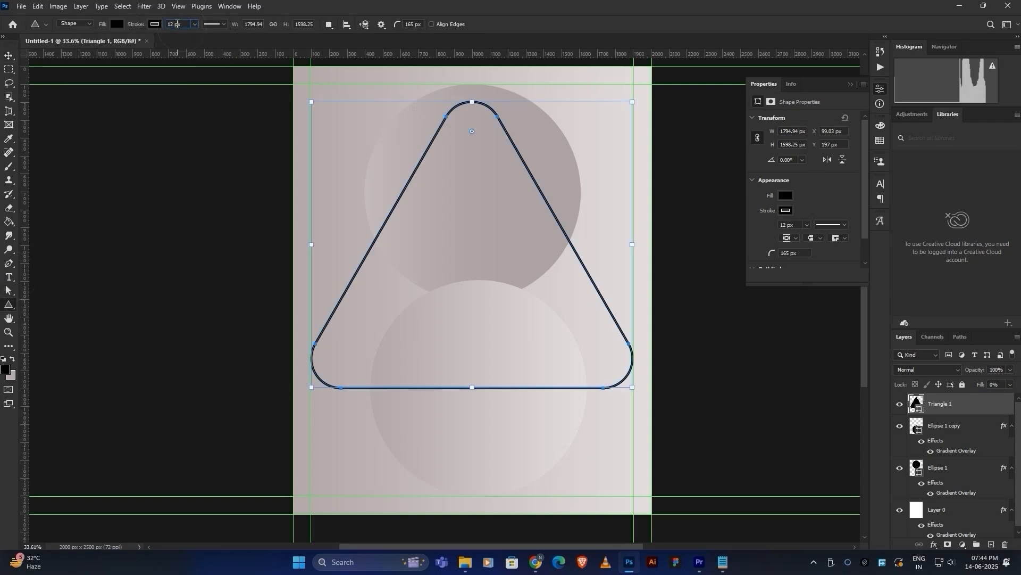
click(117, 25)
click(55, 44)
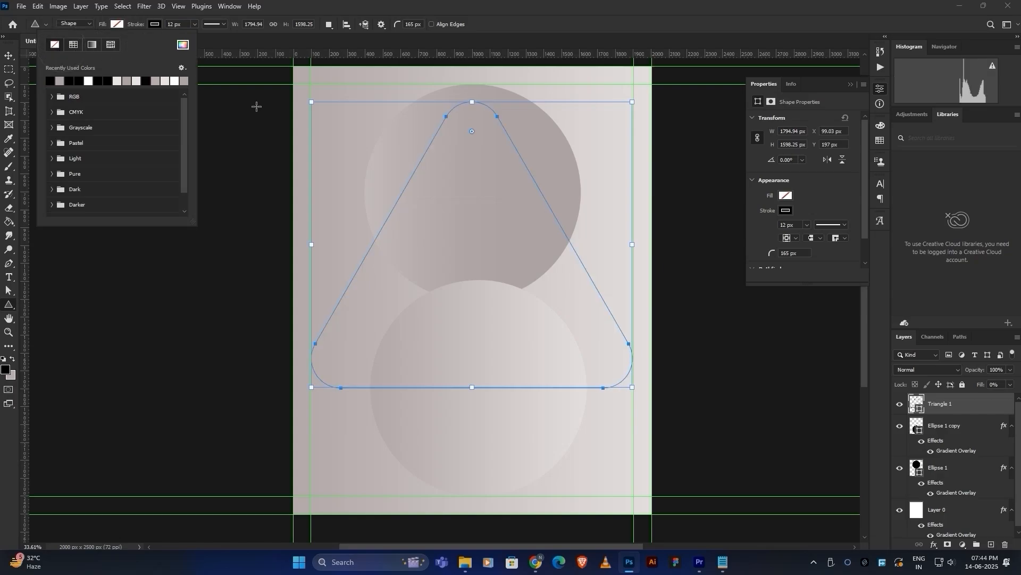
click(134, 24)
click(154, 24)
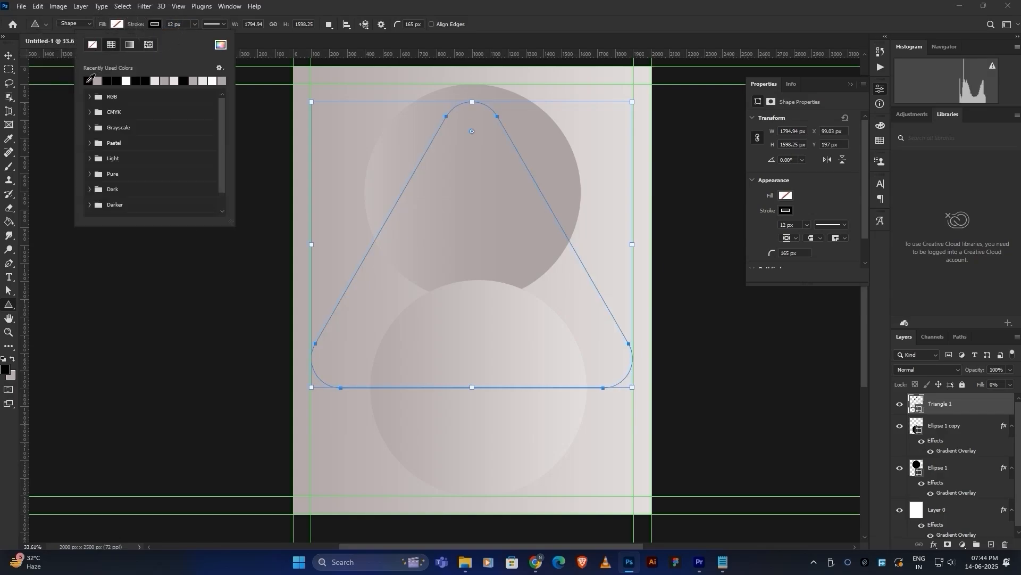
click(247, 48)
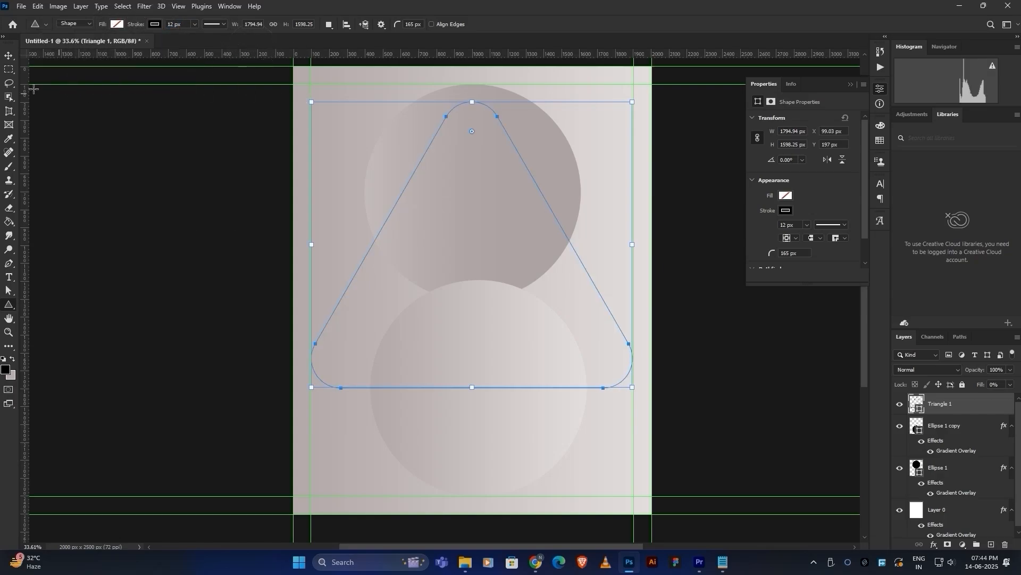
Set the triangle's shape fill colour to black, then deselect the layer.
click(9, 56)
click(9, 291)
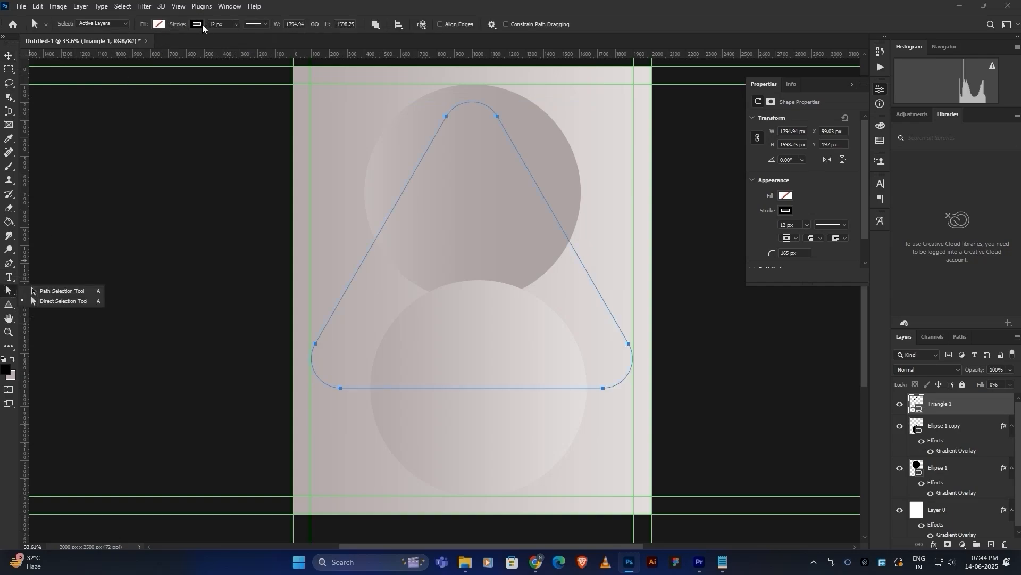
click(162, 25)
click(95, 80)
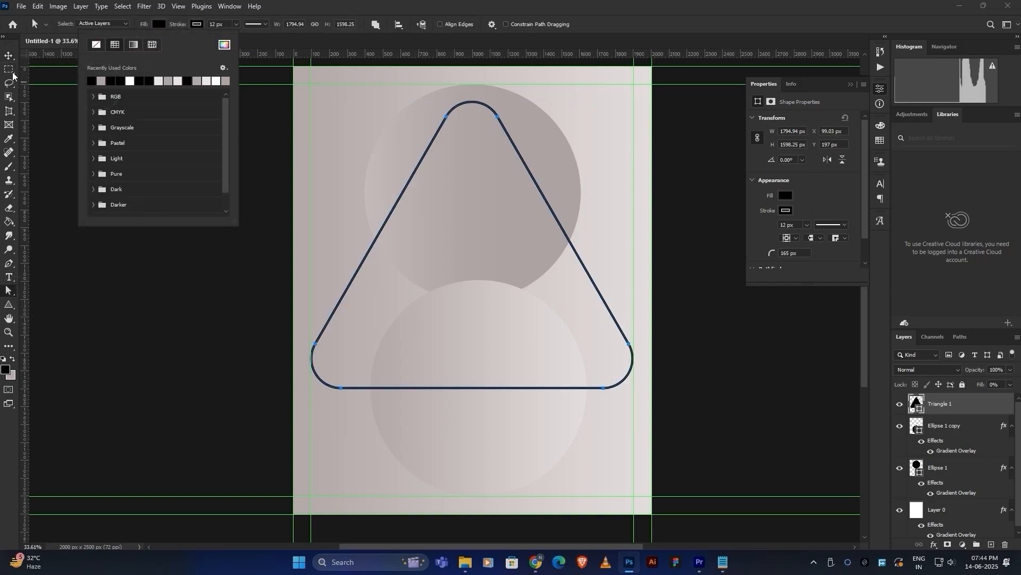
click(9, 56)
click(239, 207)
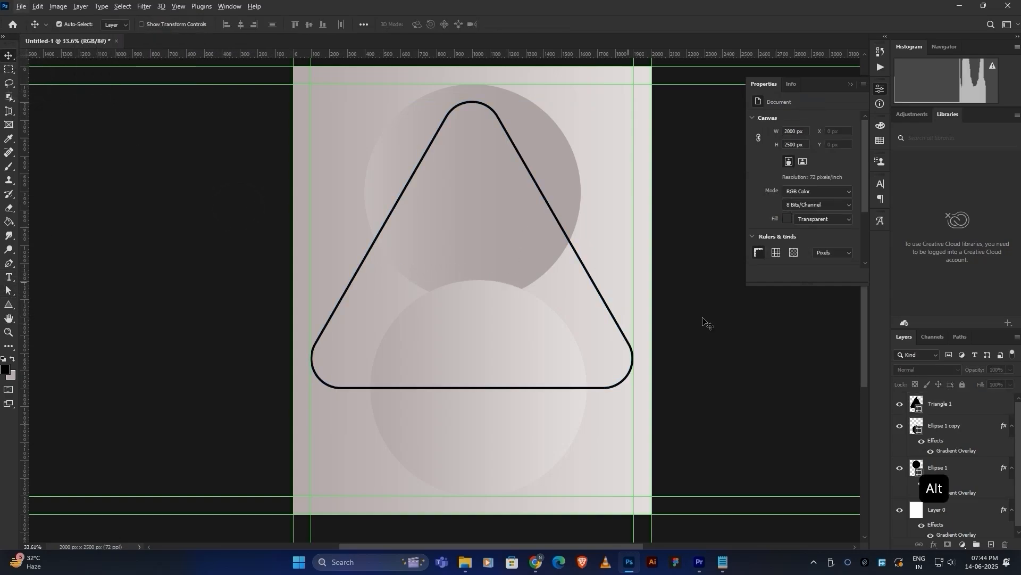
Duplicate the triangle, give the copy a 100% grey fill, and place it below Triangle 1.
click(977, 410)
key(ctrl+j)
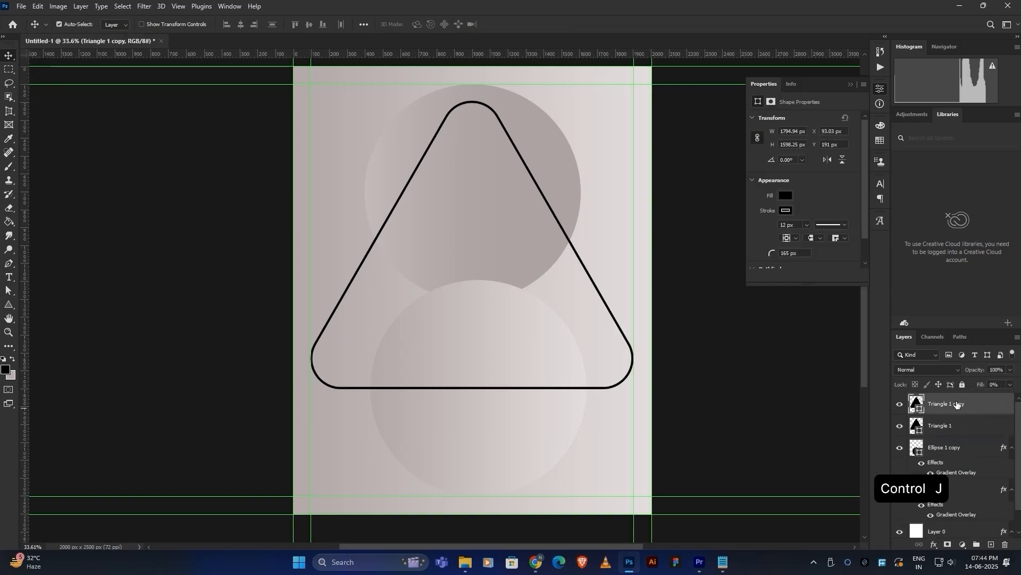
drag(978, 385, 1006, 384)
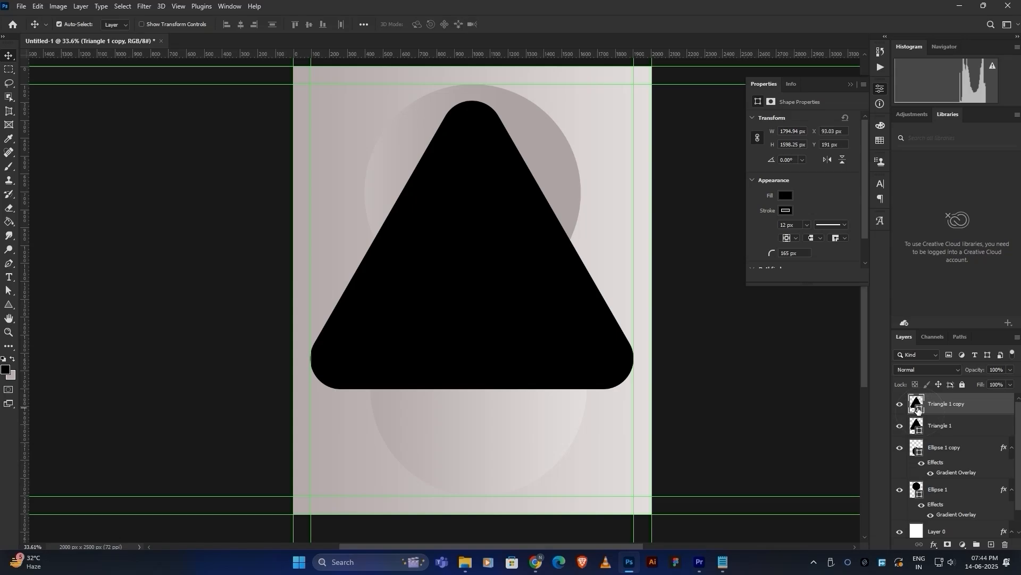
double_click(918, 408)
click(576, 166)
click(917, 212)
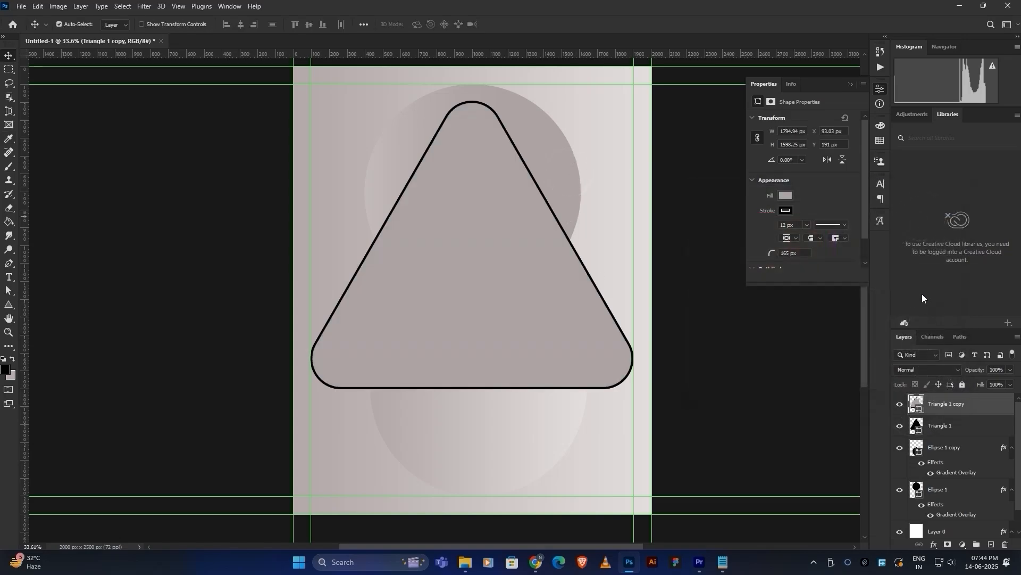
key(ctrl)
drag(960, 410, 957, 434)
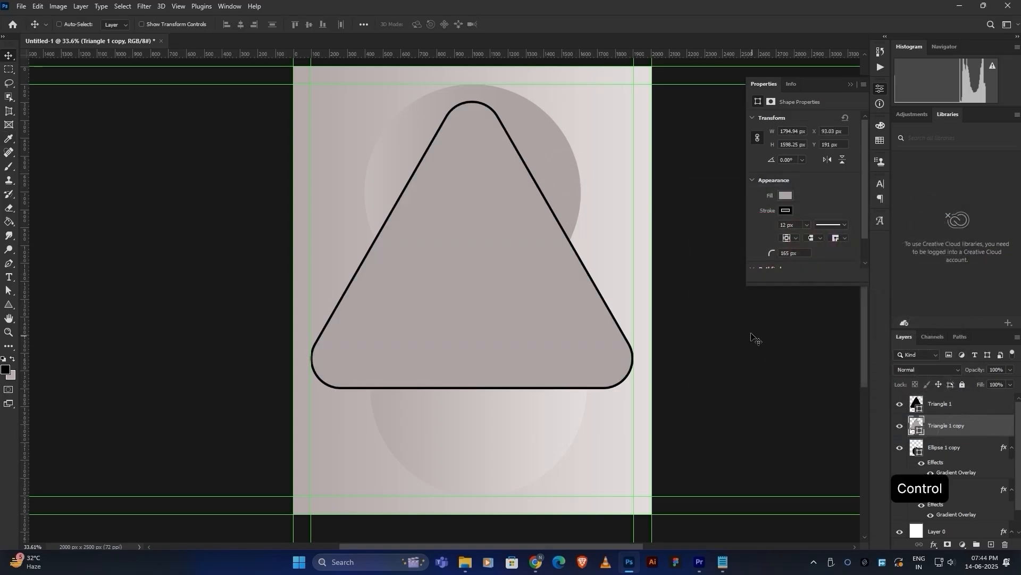
Rotate the grey triangle copy slightly and remove its outline.
key(ctrl+t)
drag(645, 394, 663, 381)
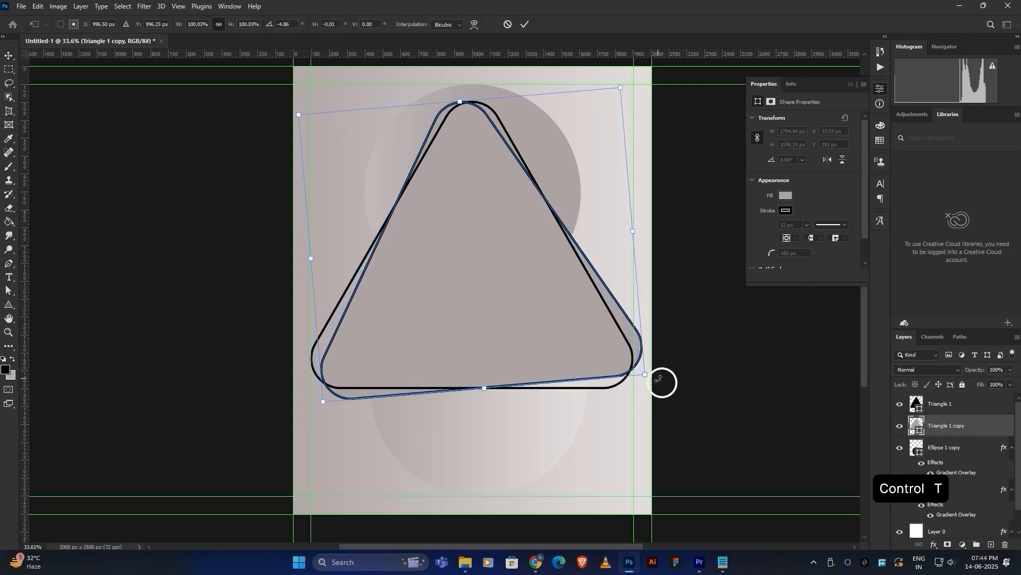
click(525, 24)
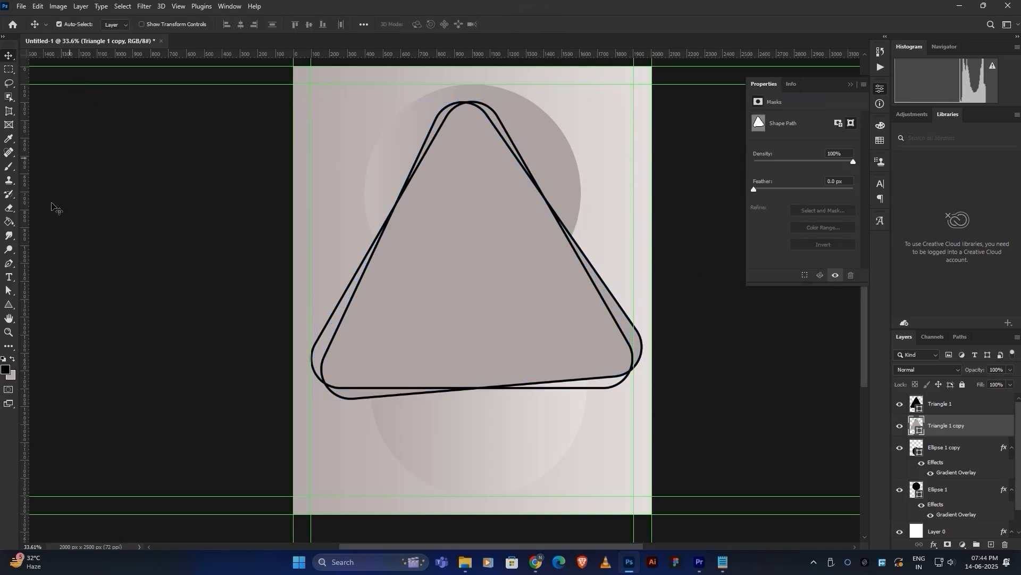
click(8, 304)
click(155, 25)
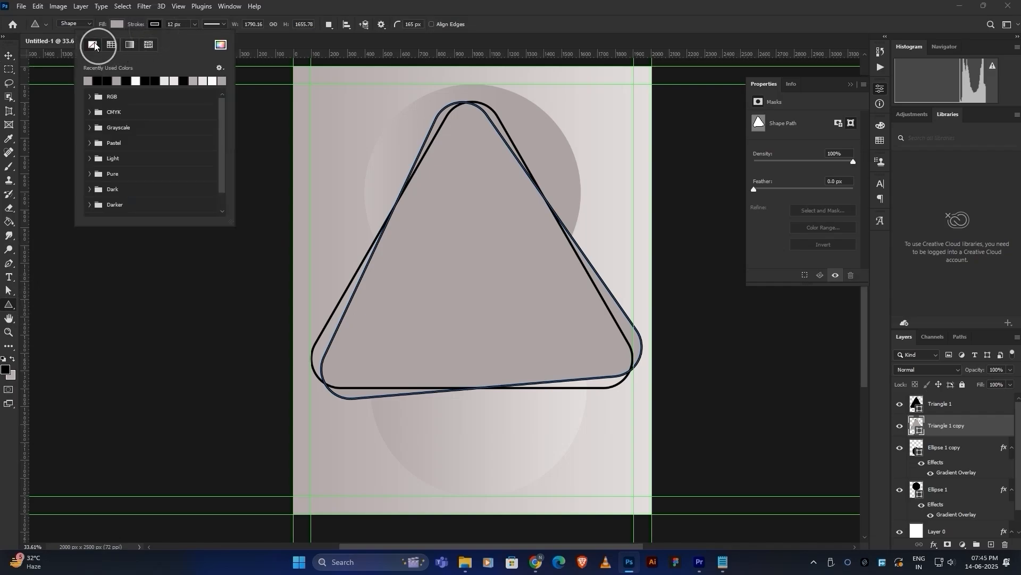
click(93, 45)
click(8, 55)
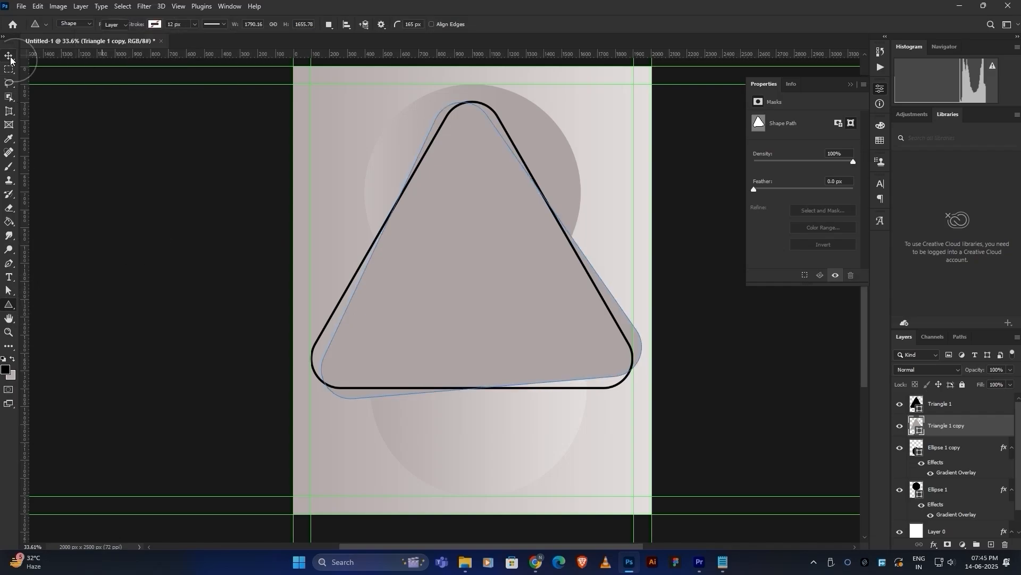
click(429, 299)
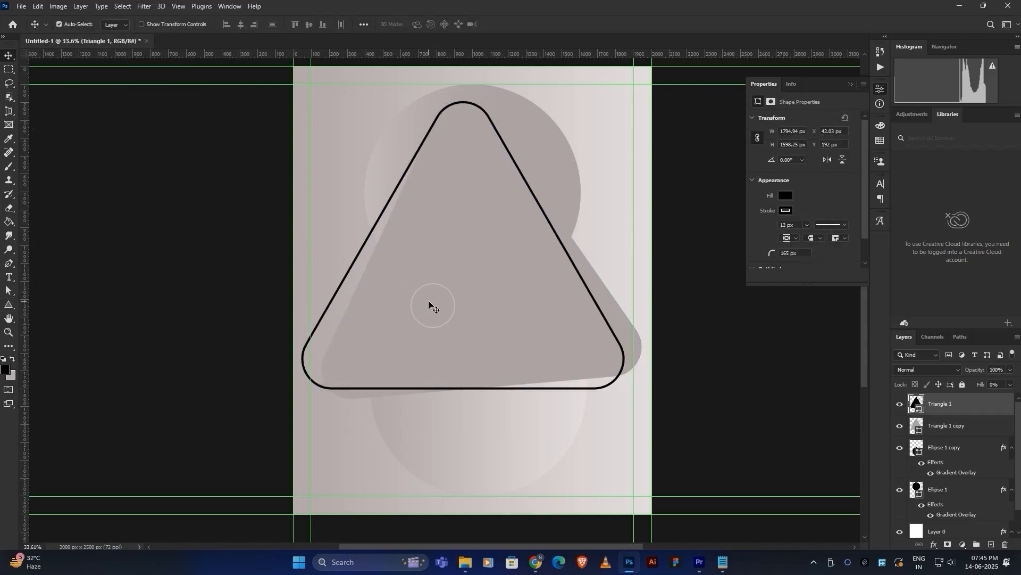
key(ctrl+z)
Tilt the grey triangle about 1.89° and nudge it a little to the left.
click(944, 429)
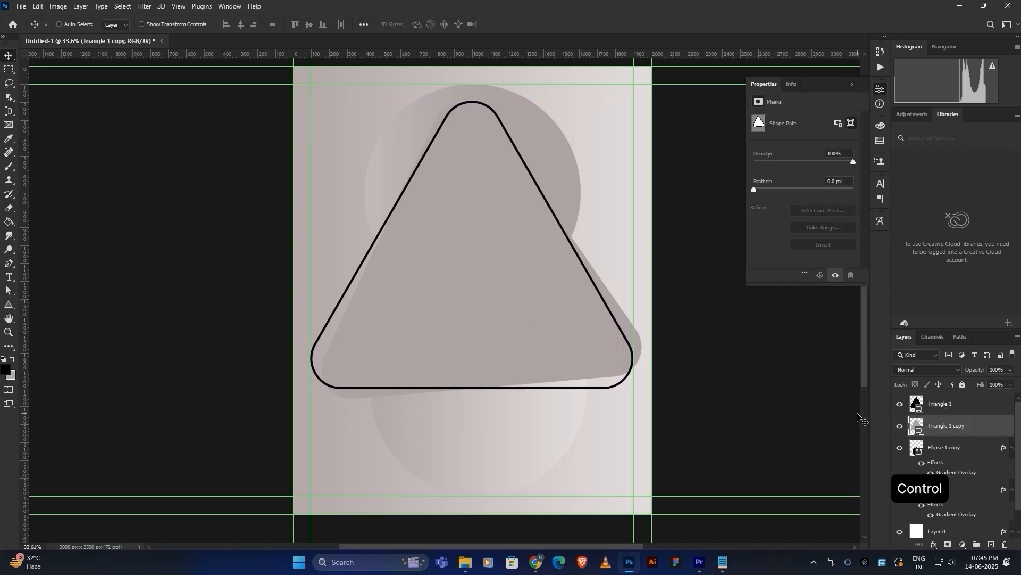
key(ctrl+Left)
key(ctrl+t)
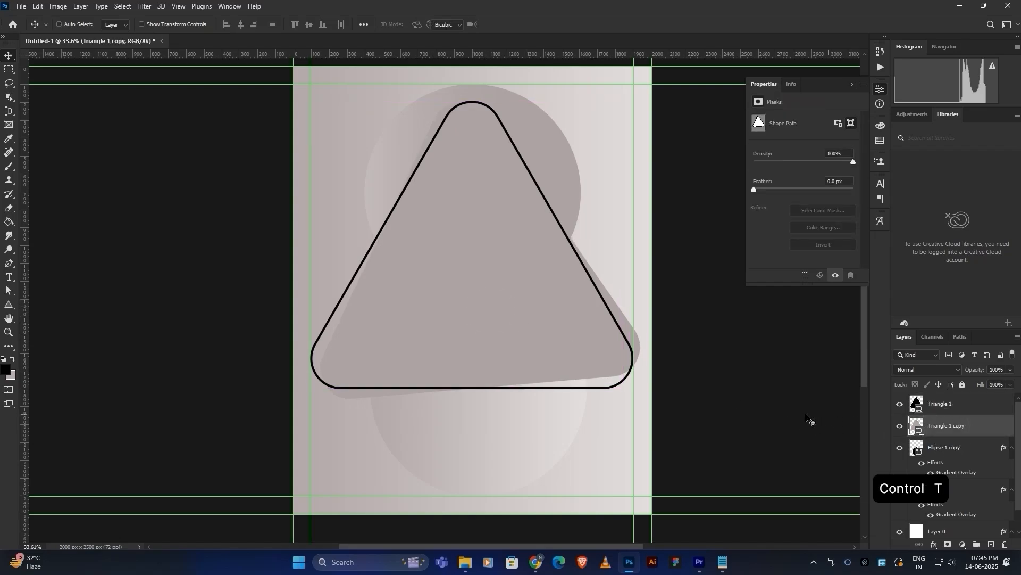
mouse_move(692, 408)
mouse_down()
mouse_move(717, 381)
mouse_move(691, 398)
mouse_up()
key(Left)
key(Left)
key(Left)
key(Left)
key(Left)
key(Left)
key(Left)
key(Left)
key(Left)
key(Left)
key(Left)
key(Left)
key(Left)
key(Left)
key(Left)
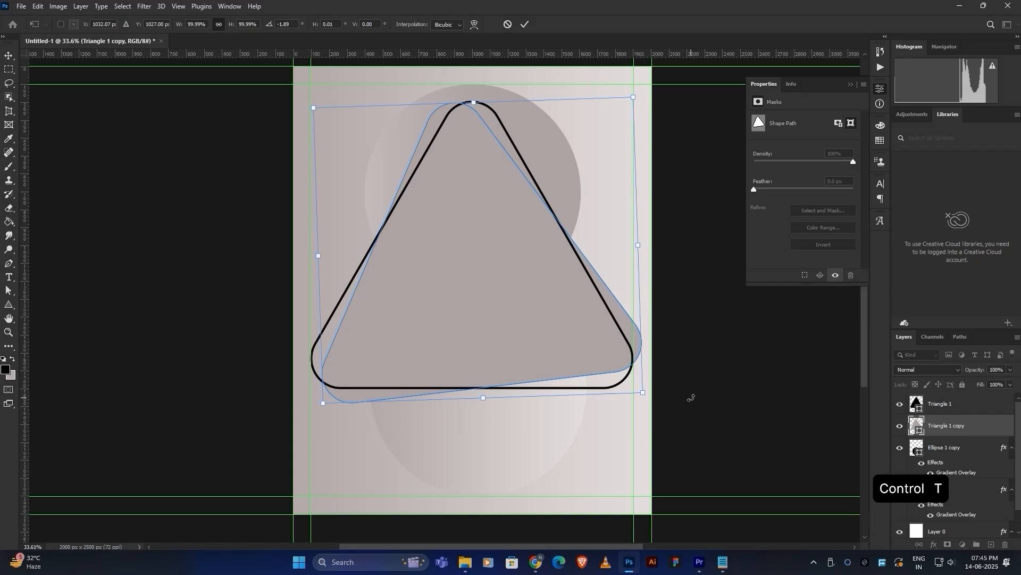
key(Left)
key(Left)
key(Left)
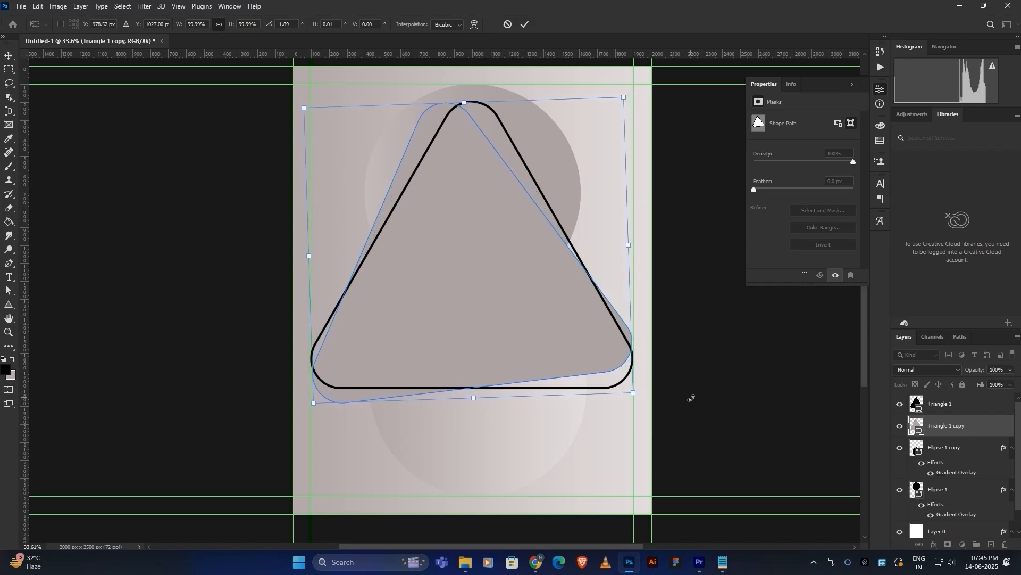
key(Return)
click(511, 289)
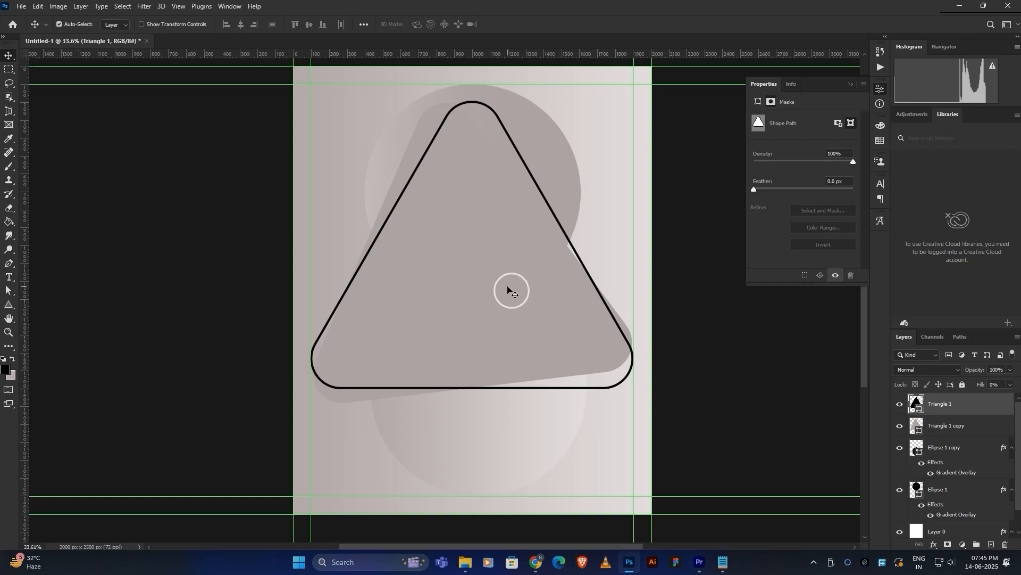
scroll(513, 289, up, 2)
Group the two triangle layers and move the group down on the poster.
ctrl+click(947, 425)
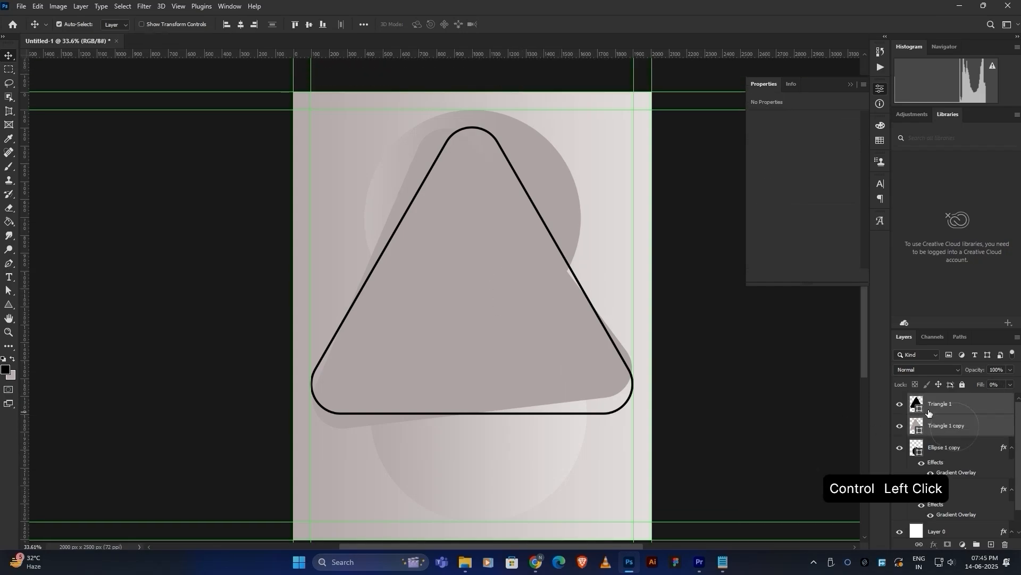
key(ctrl+g)
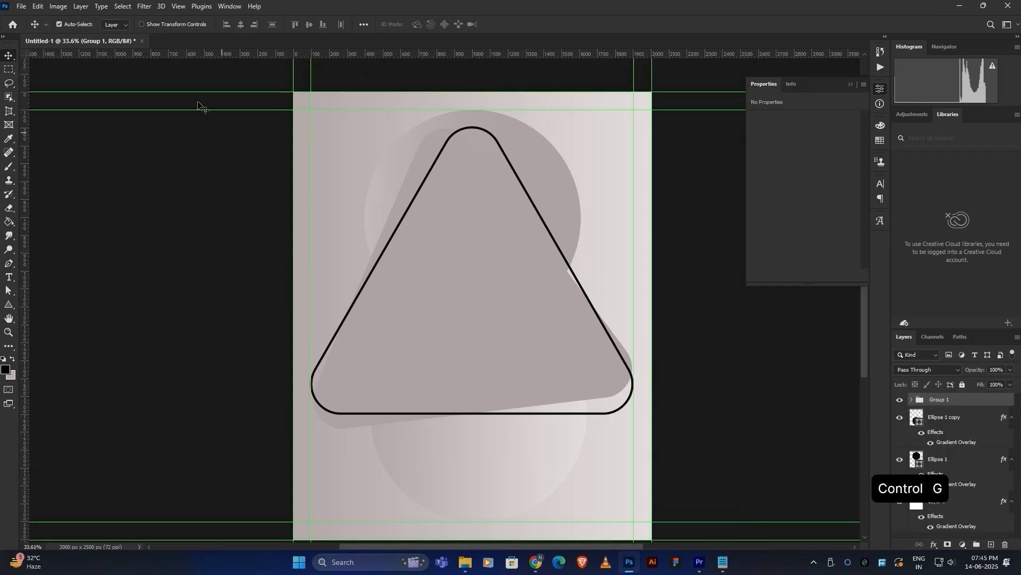
click(110, 33)
drag(483, 246, 481, 262)
scroll(621, 266, down, 1)
click(579, 228)
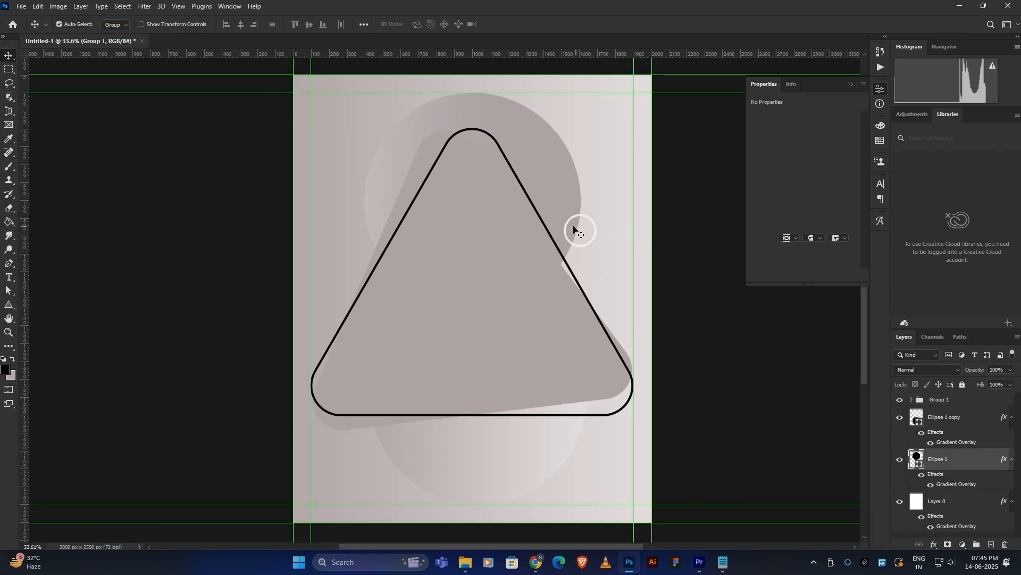
Place the headphone photo into the poster and move its layer above Group 1.
click(467, 562)
drag(637, 155, 516, 314)
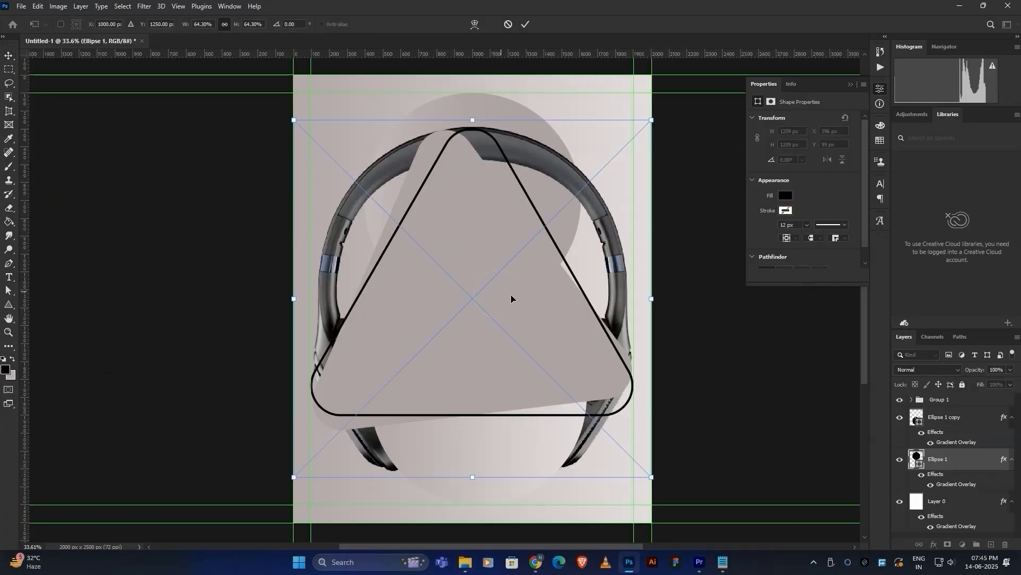
key(Return)
drag(957, 458, 947, 400)
key(ctrl)
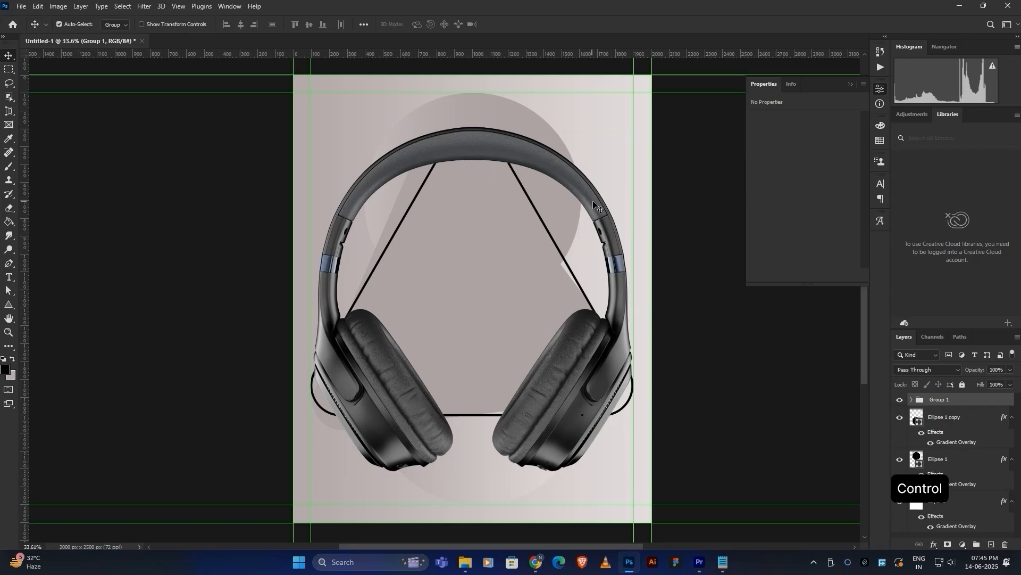
scroll(940, 417, up, 1)
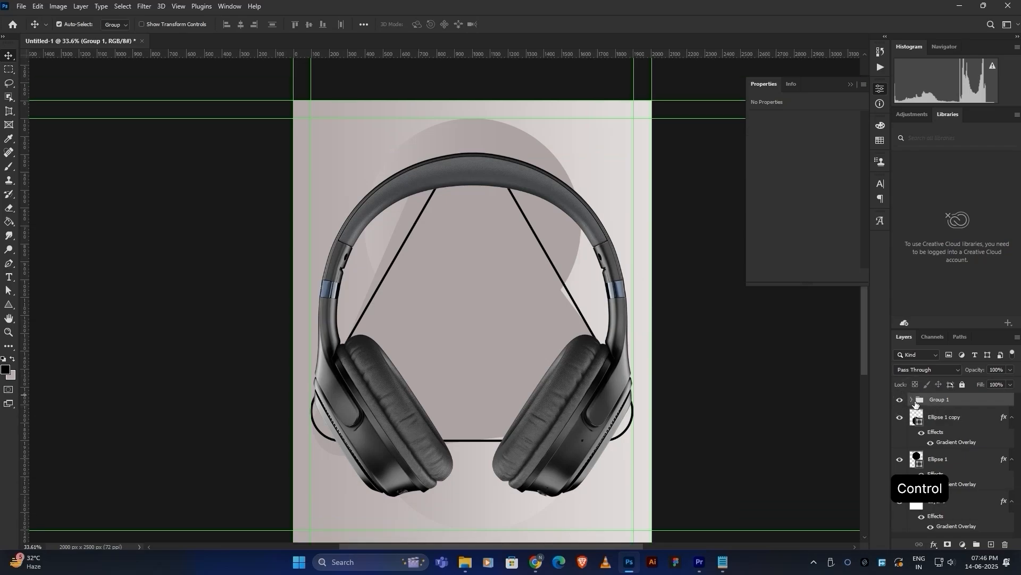
click(912, 399)
click(958, 417)
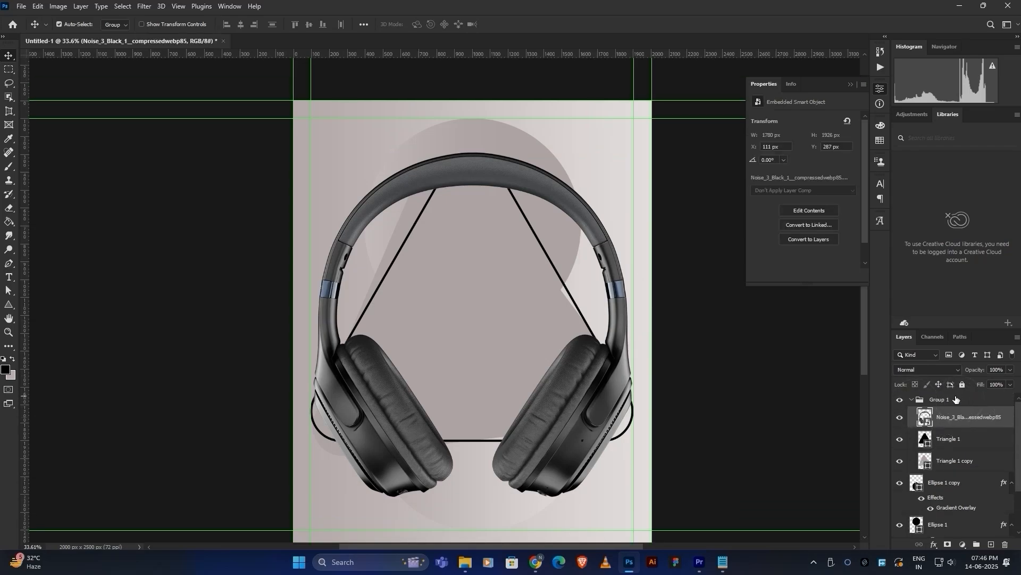
drag(960, 417, 945, 392)
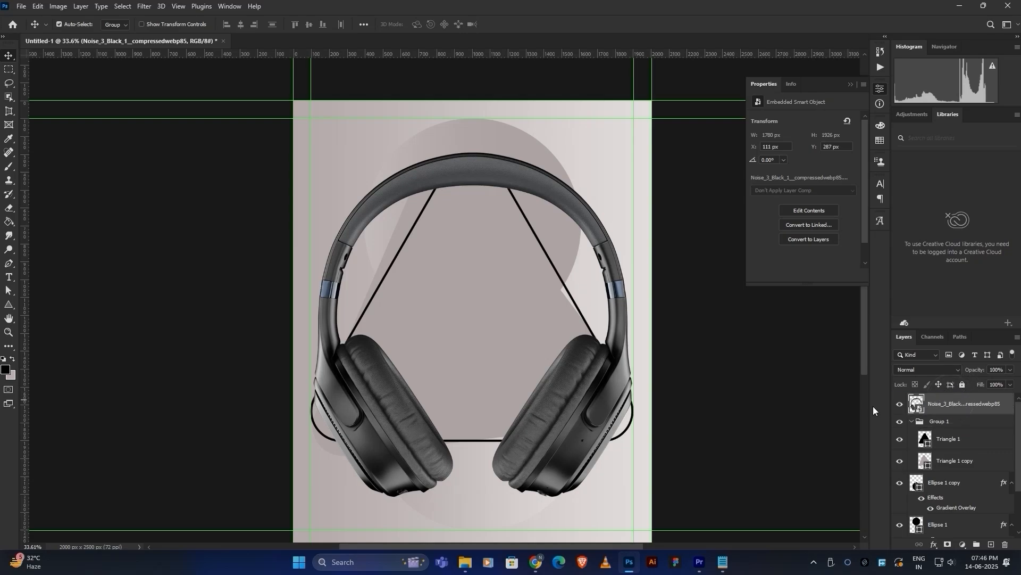
Convert the headphone layer to a Smart Object and scale it down to about 81%.
right_click(941, 404)
click(867, 186)
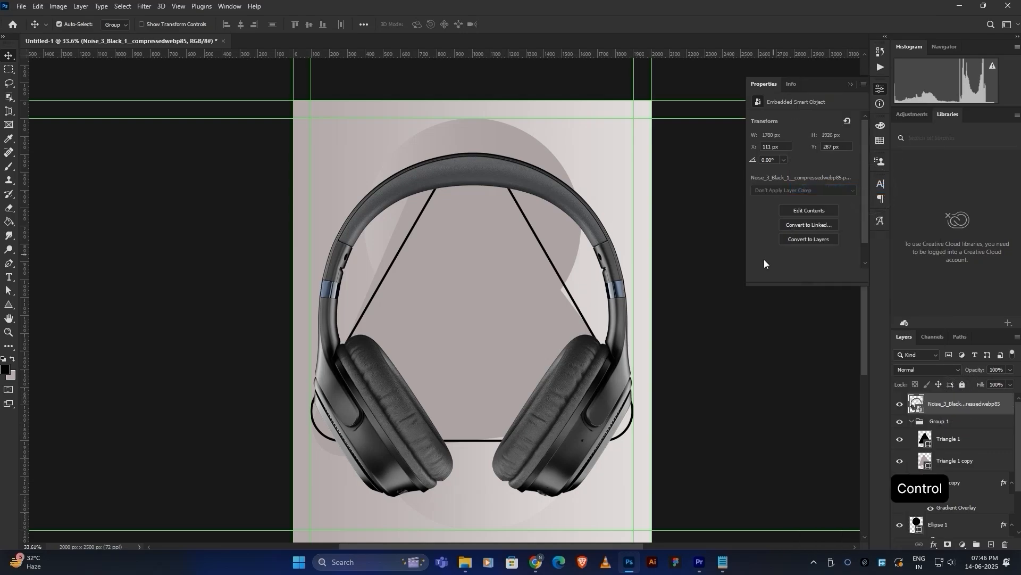
key(ctrl+t)
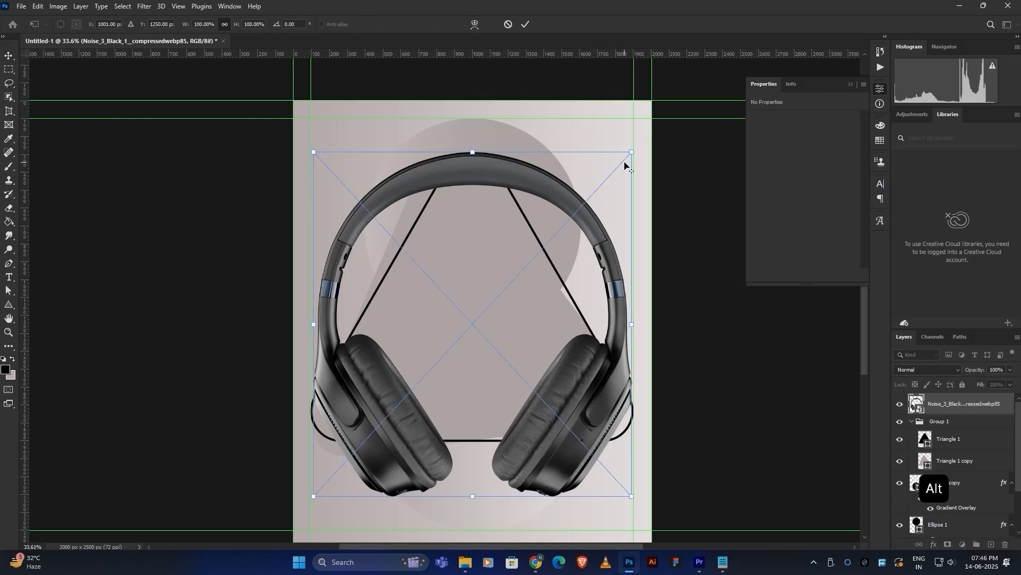
drag(631, 152, 607, 181)
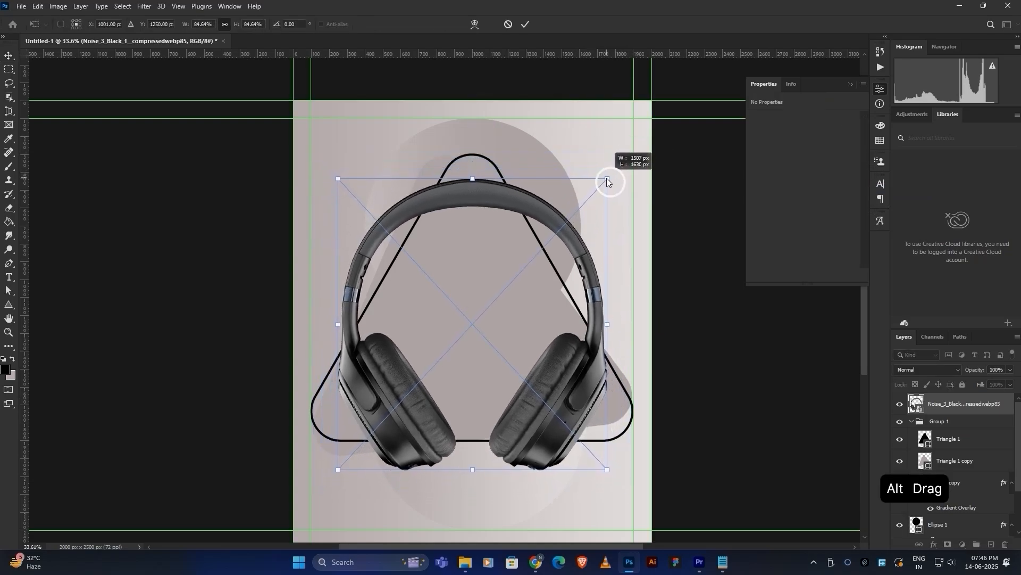
click(526, 25)
scroll(515, 240, down, 1)
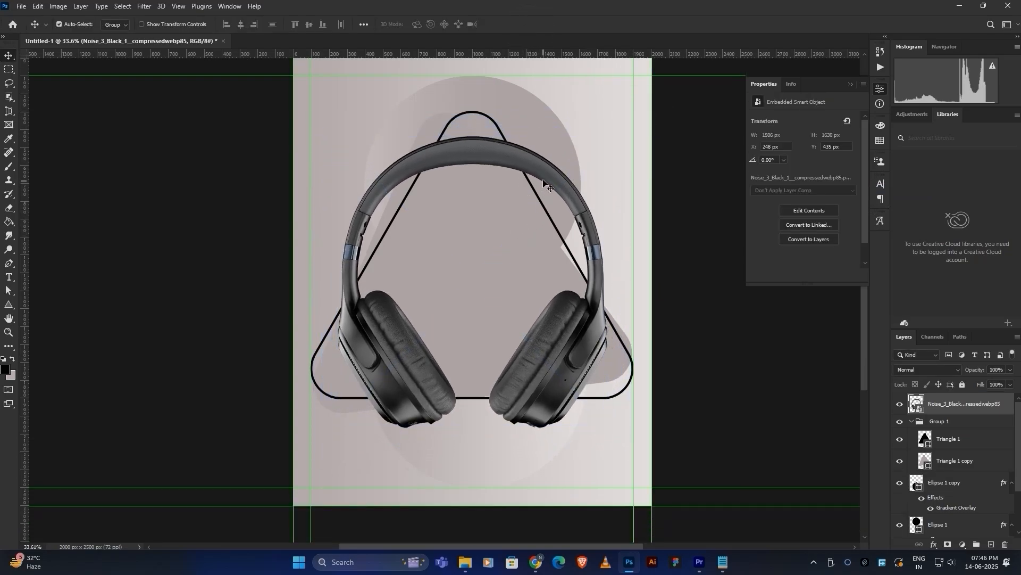
key(ctrl+t)
drag(608, 136, 604, 141)
click(525, 25)
Add a vertical guide at about x 685 px.
drag(462, 229, 499, 217)
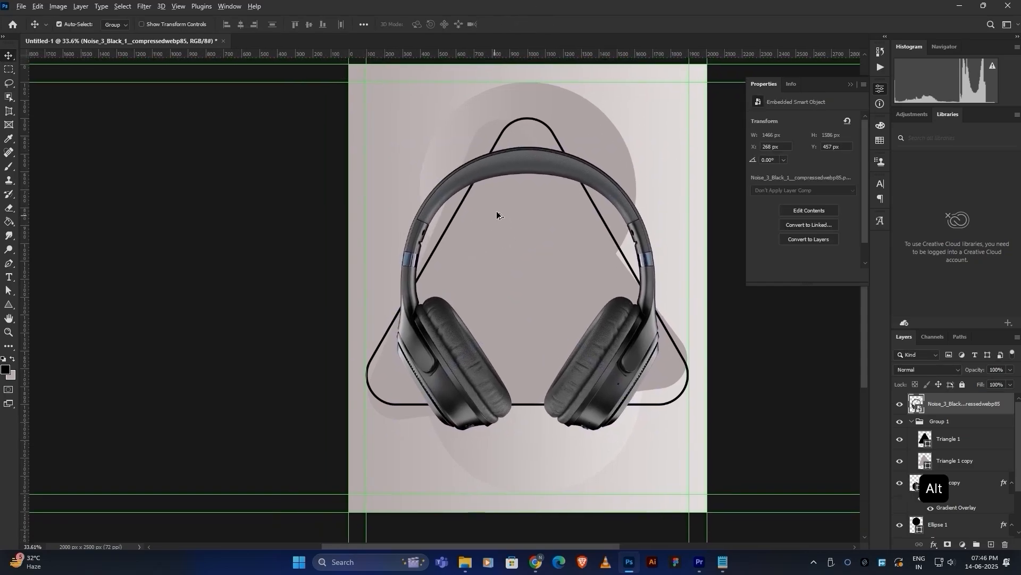
scroll(499, 217, up, 3)
scroll(439, 258, down, 2)
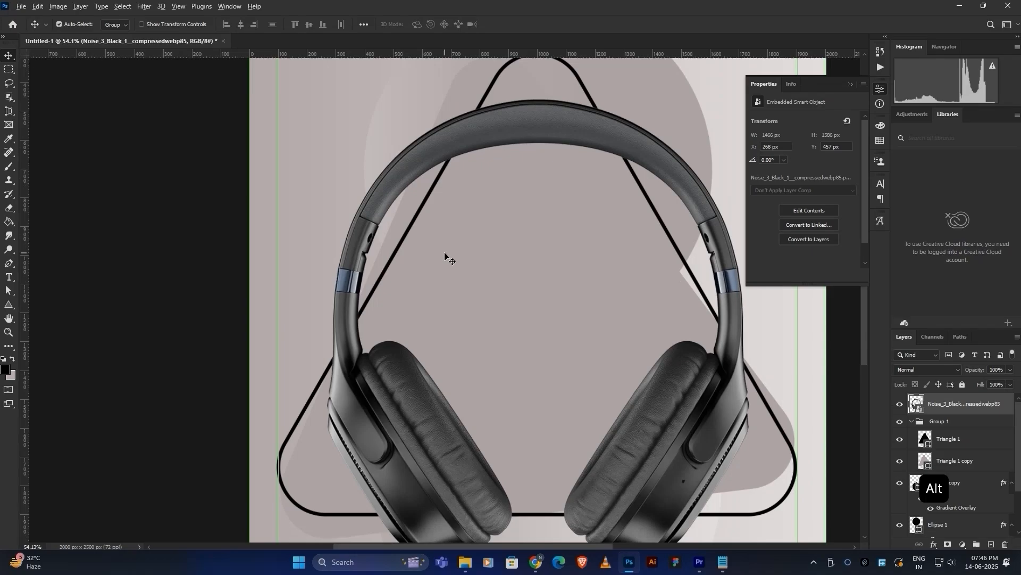
drag(25, 294, 450, 294)
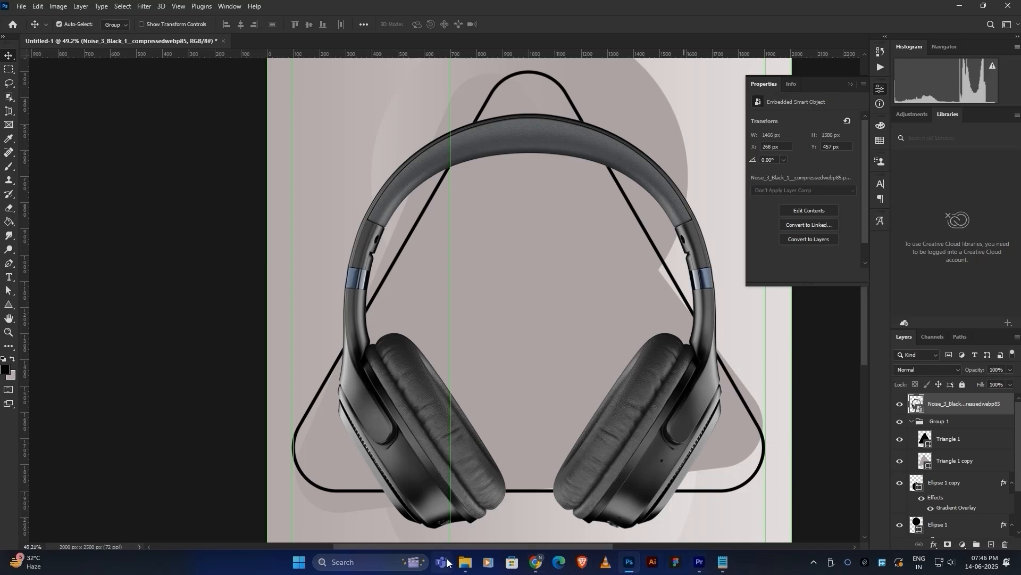
Bring the loudspeaker icons image from the assets folder into the poster.
click(465, 562)
click(588, 291)
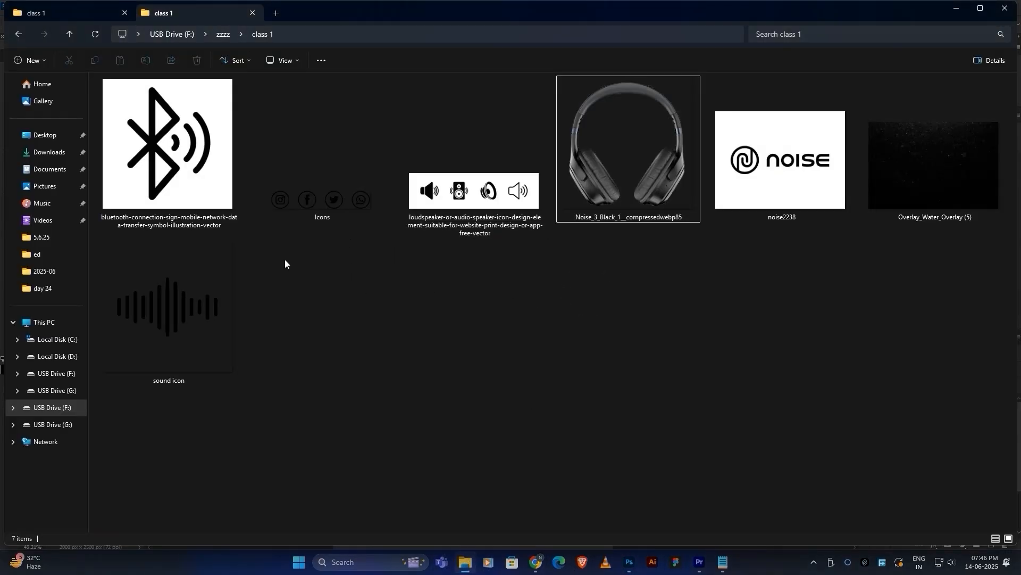
drag(429, 207, 490, 324)
Make the loudspeaker strip a Smart Object and use Blend If to drop its white background.
click(528, 23)
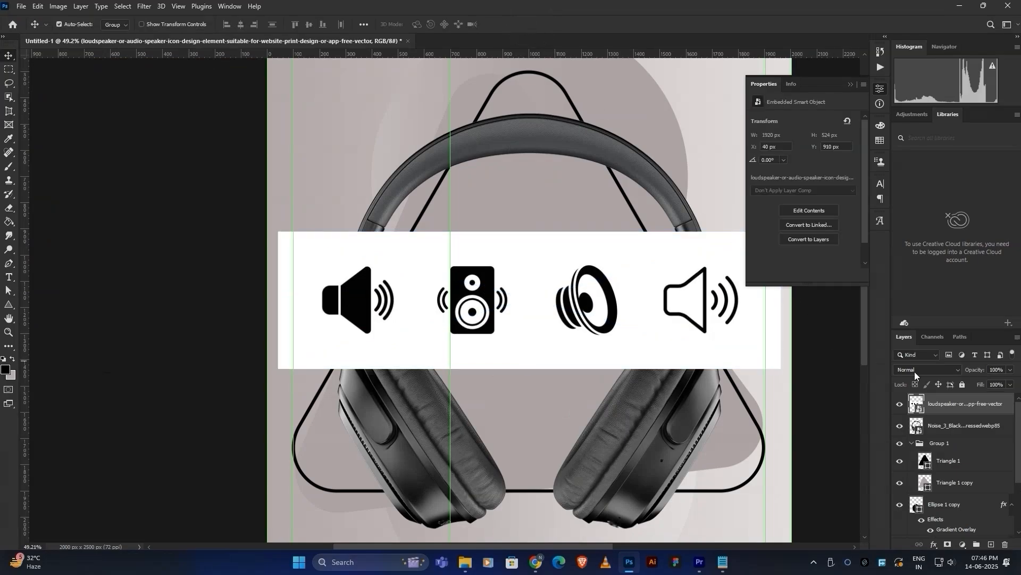
right_click(952, 404)
click(885, 189)
double_click(911, 404)
key(ctrl+d)
click(934, 544)
click(953, 441)
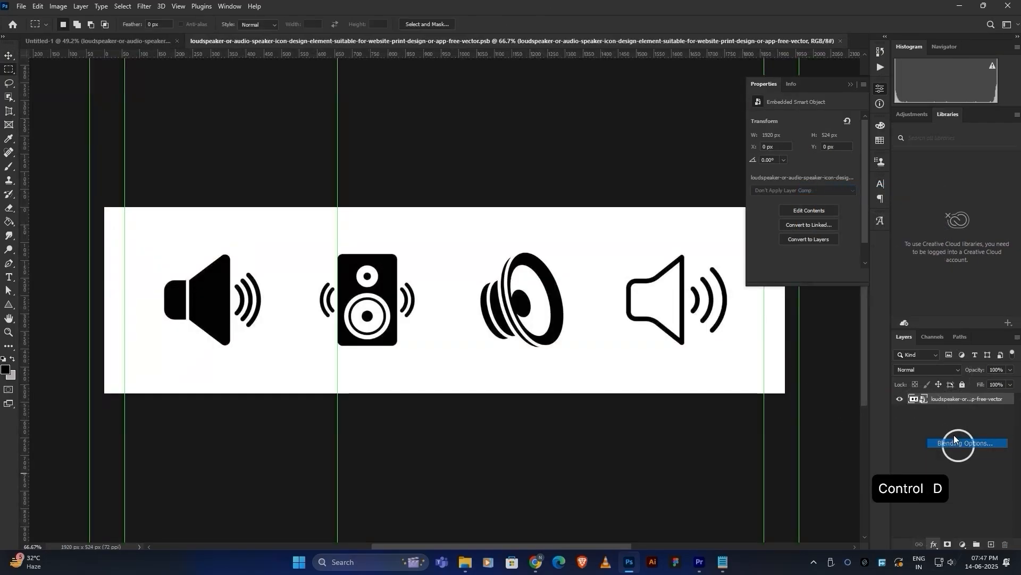
drag(885, 272, 854, 271)
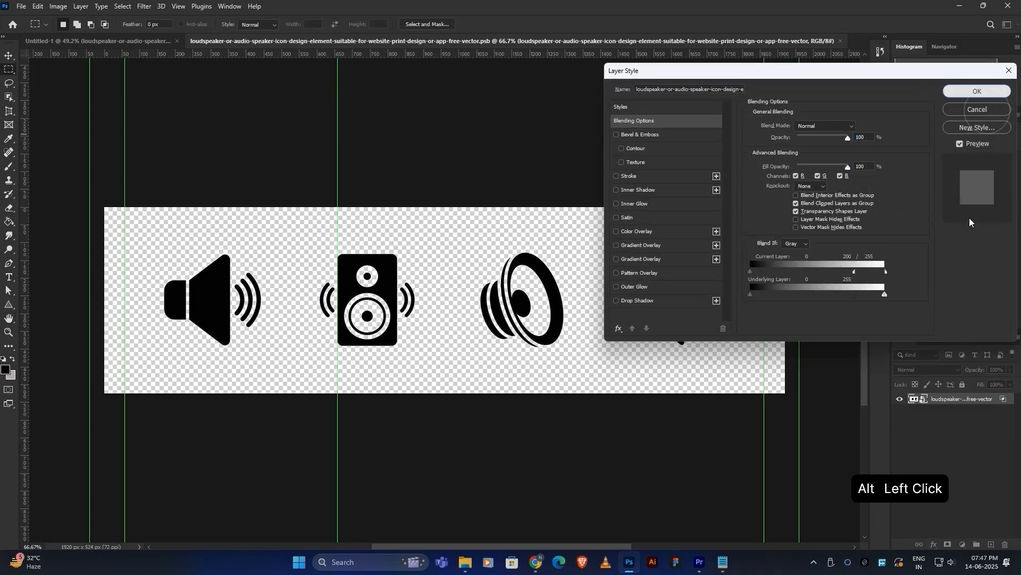
key(Return)
Mask the strip down to the third speaker icon and save the contents.
drag(459, 235, 579, 376)
click(948, 543)
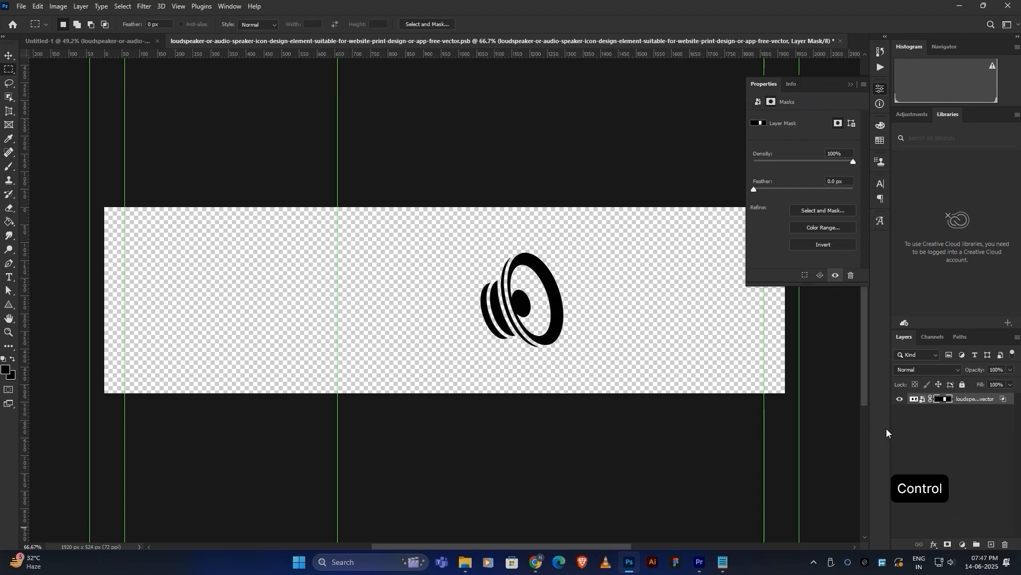
key(ctrl+s)
click(141, 41)
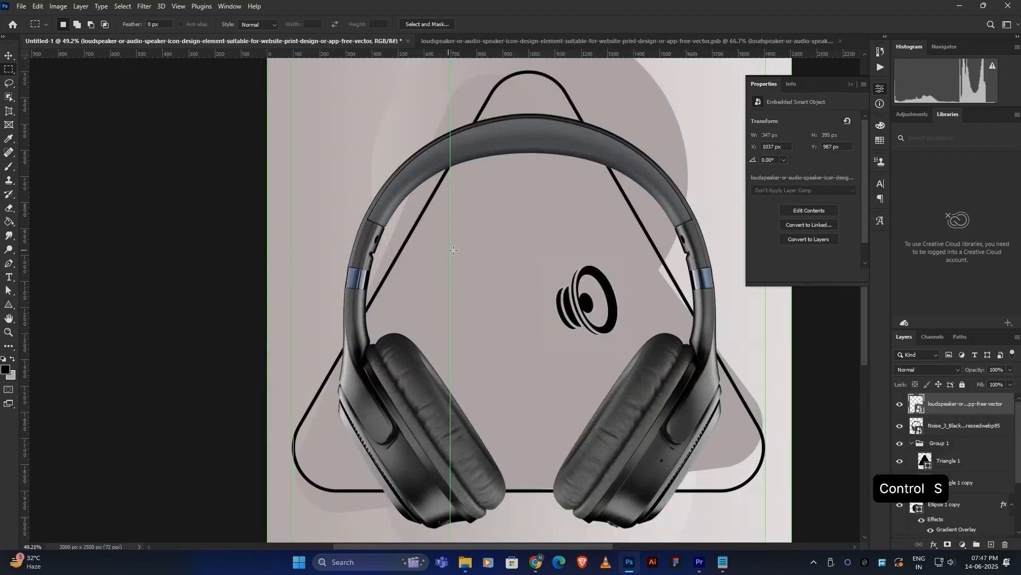
Shrink the speaker icon to about 40% on the headband's left, then scale the sound-wave icon to about 32%.
click(7, 56)
drag(585, 300, 486, 226)
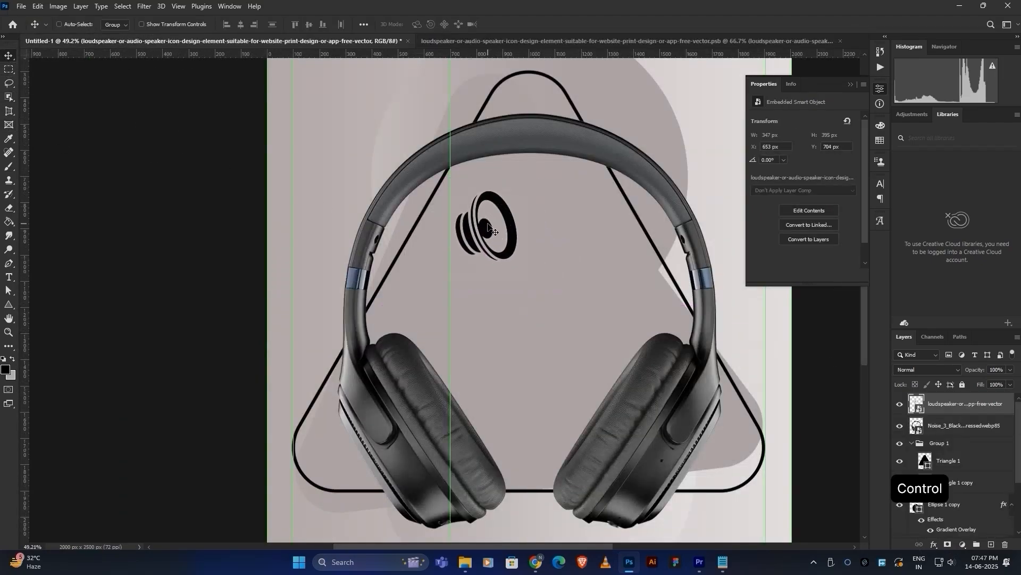
key(ctrl+t)
mouse_move(680, 158)
mouse_down()
mouse_move(655, 167)
mouse_move(663, 164)
mouse_up()
drag(612, 190, 488, 206)
mouse_move(540, 183)
mouse_down()
mouse_move(546, 176)
mouse_move(540, 183)
mouse_up()
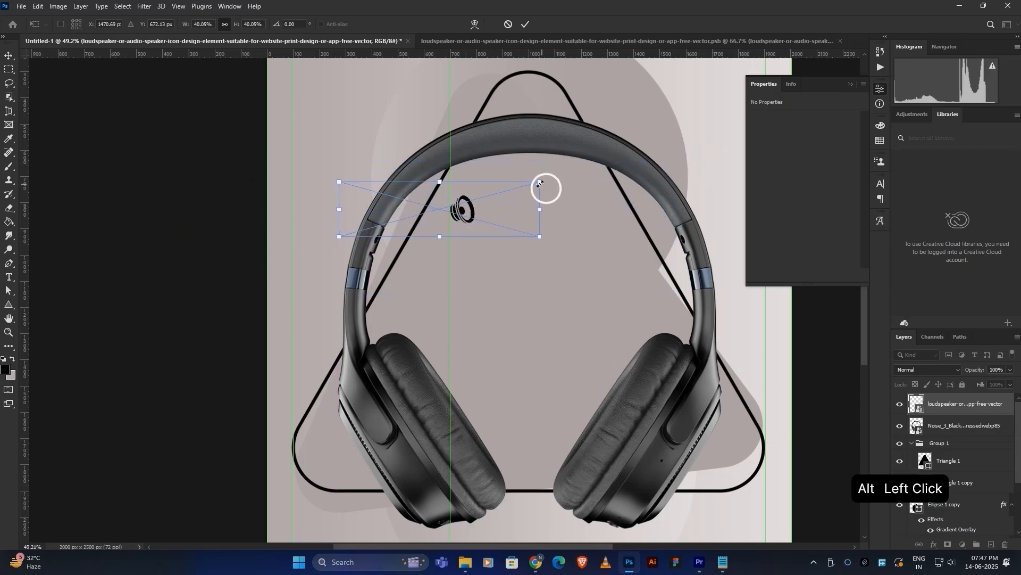
click(527, 24)
scroll(490, 301, down, 1)
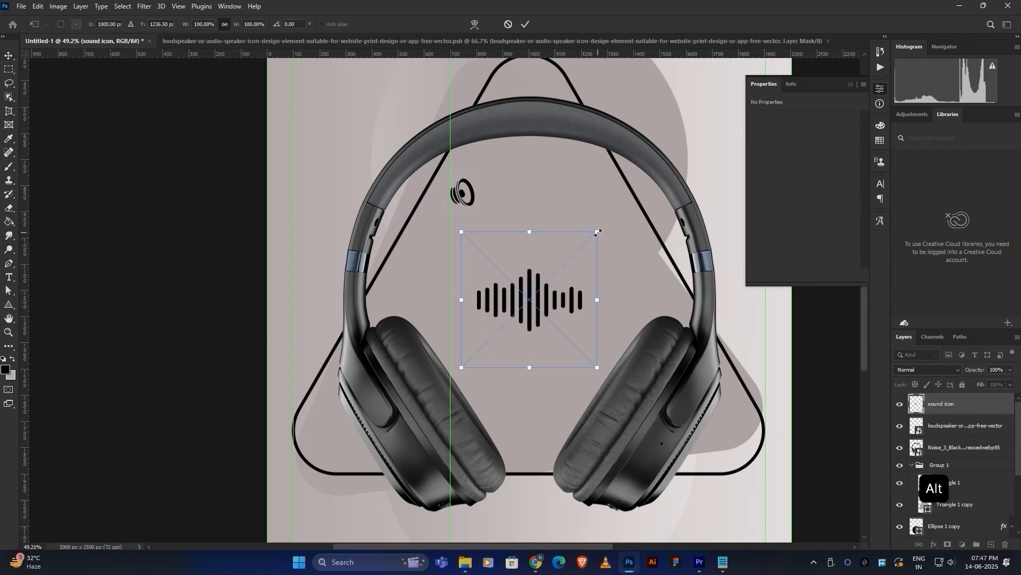
drag(597, 231, 470, 159)
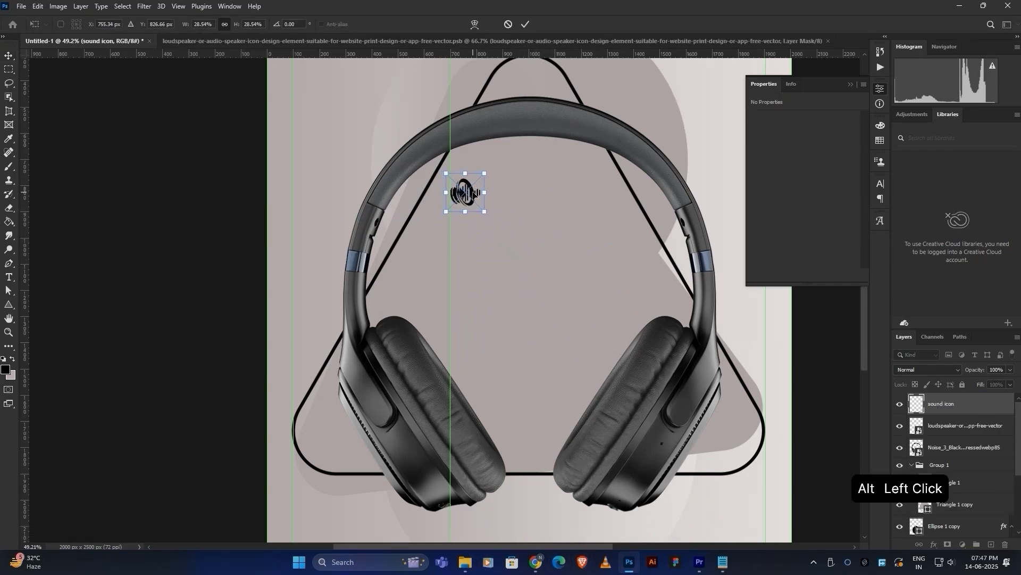
Position the sound-wave icon just beneath the speaker icon.
drag(473, 195, 464, 245)
scroll(463, 247, up, 4)
drag(516, 191, 524, 191)
drag(468, 241, 473, 243)
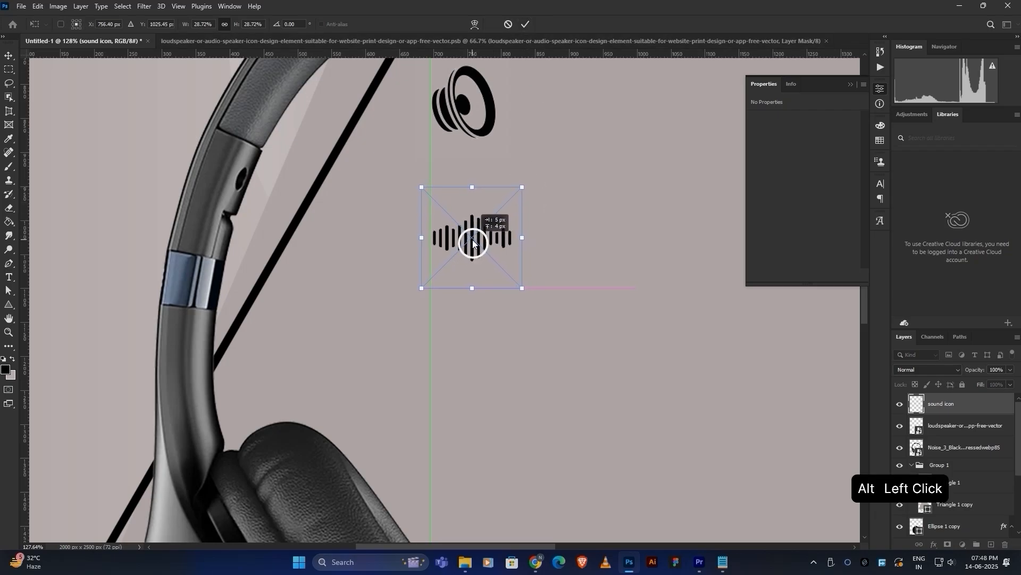
click(532, 24)
scroll(540, 248, down, 5)
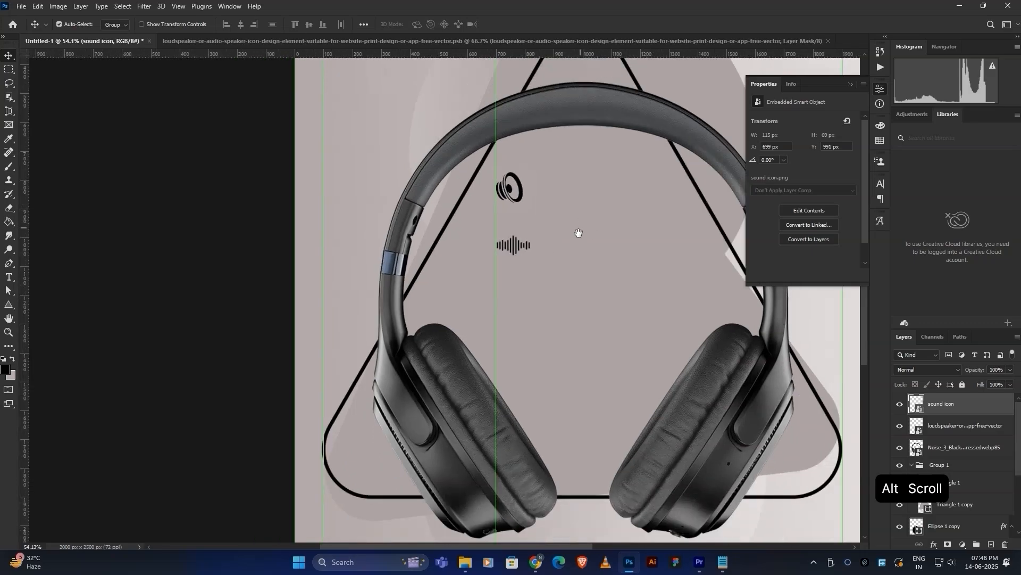
drag(468, 242, 469, 249)
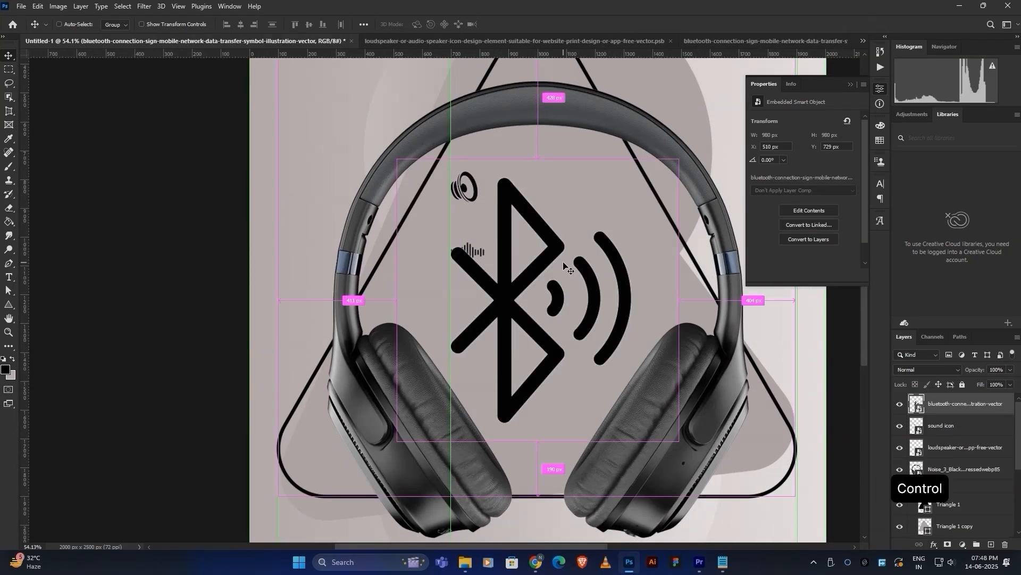
Scale the Bluetooth icon down and roughly position it.
key(ctrl+t)
drag(680, 160, 541, 303)
drag(465, 188, 467, 228)
Stack the Bluetooth icon closely under the sound-wave icon with even spacing.
drag(466, 296, 466, 306)
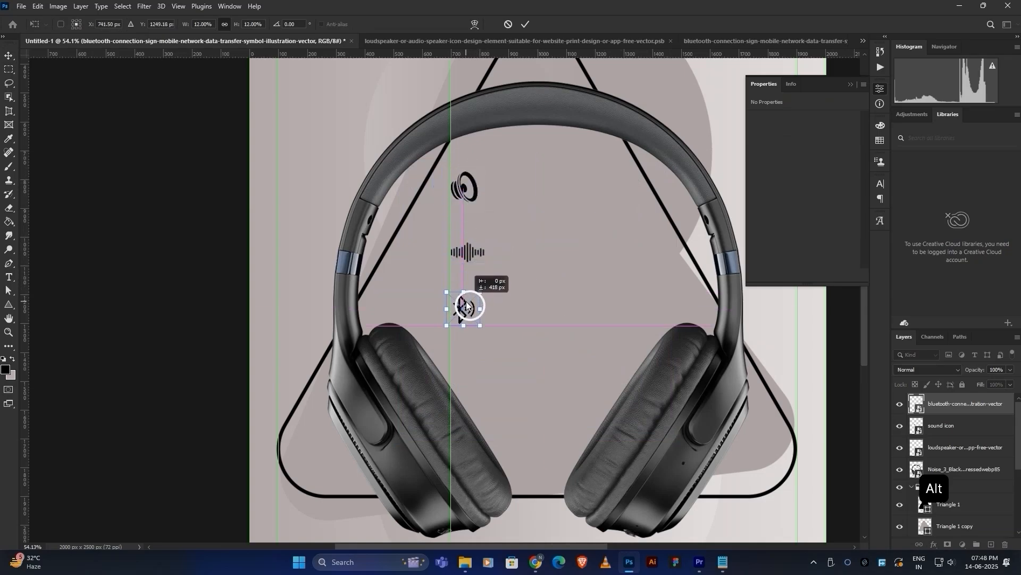
click(525, 25)
drag(466, 253, 467, 240)
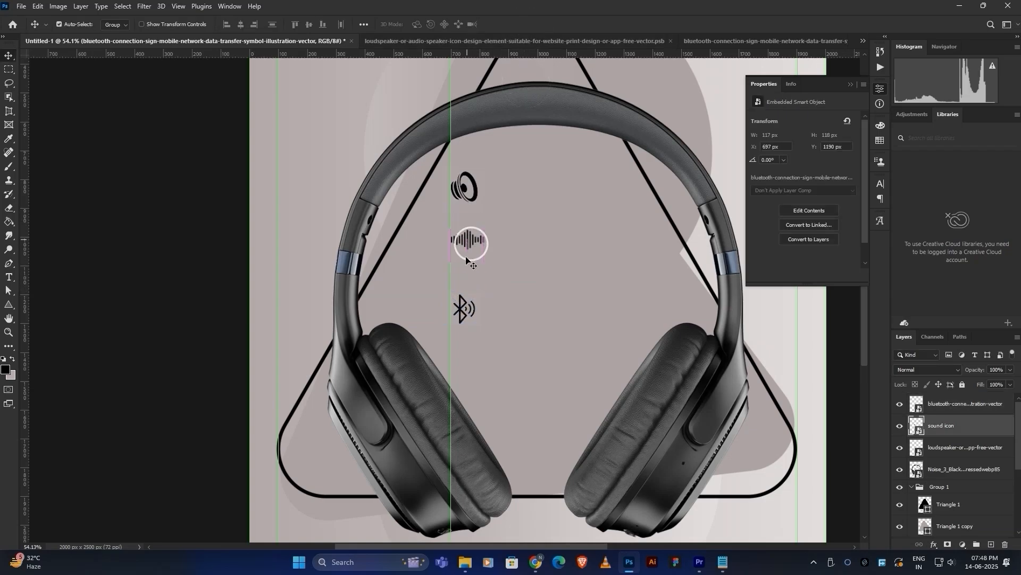
drag(461, 312, 461, 288)
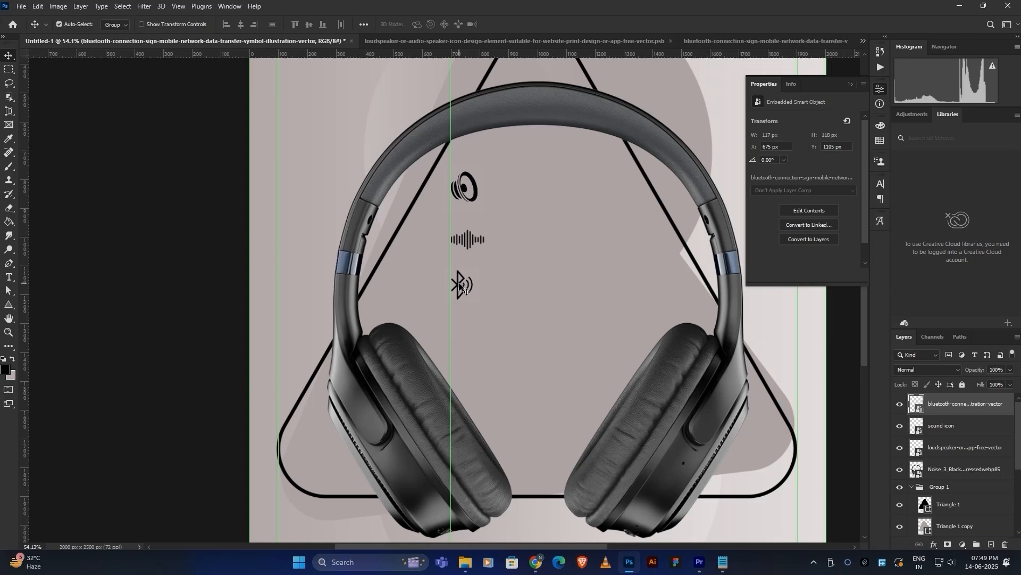
Add two horizontal guides across the icon column.
drag(524, 232, 417, 268)
drag(461, 50, 481, 242)
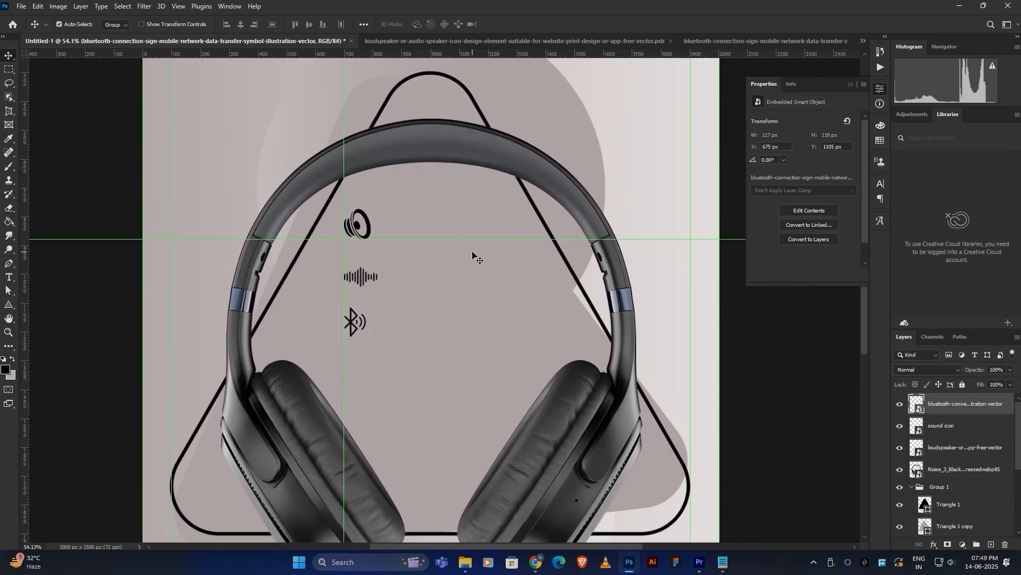
drag(479, 50, 490, 266)
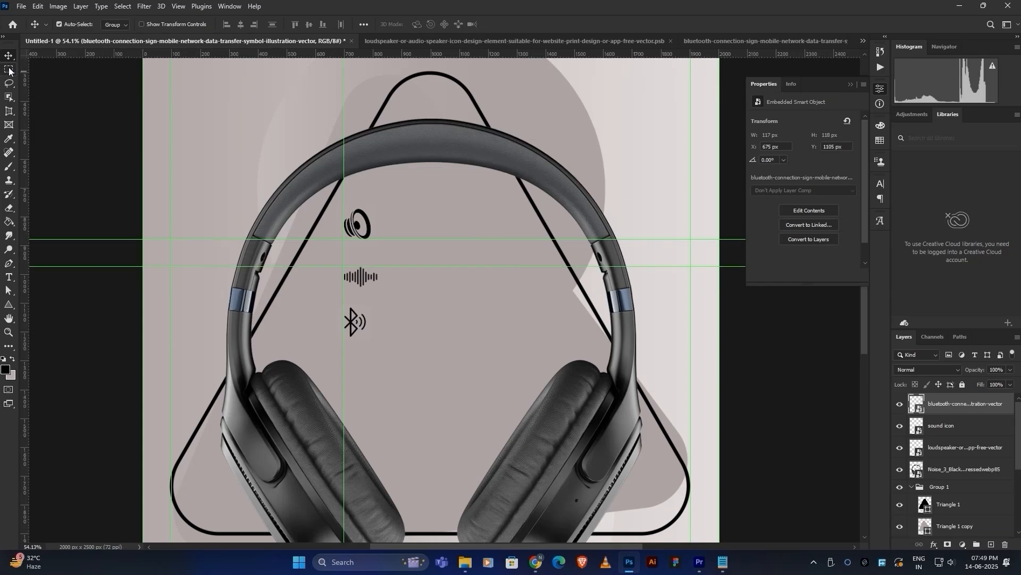
Draw a black spacer rectangle between the guides, add a guide beneath it, and lower the Bluetooth icon.
right_click(9, 305)
click(42, 301)
mouse_move(366, 239)
mouse_down()
mouse_move(428, 266)
mouse_move(407, 276)
mouse_move(405, 305)
mouse_up()
key(v)
drag(461, 53, 463, 286)
drag(420, 316, 403, 303)
drag(455, 53, 474, 314)
drag(357, 334, 362, 338)
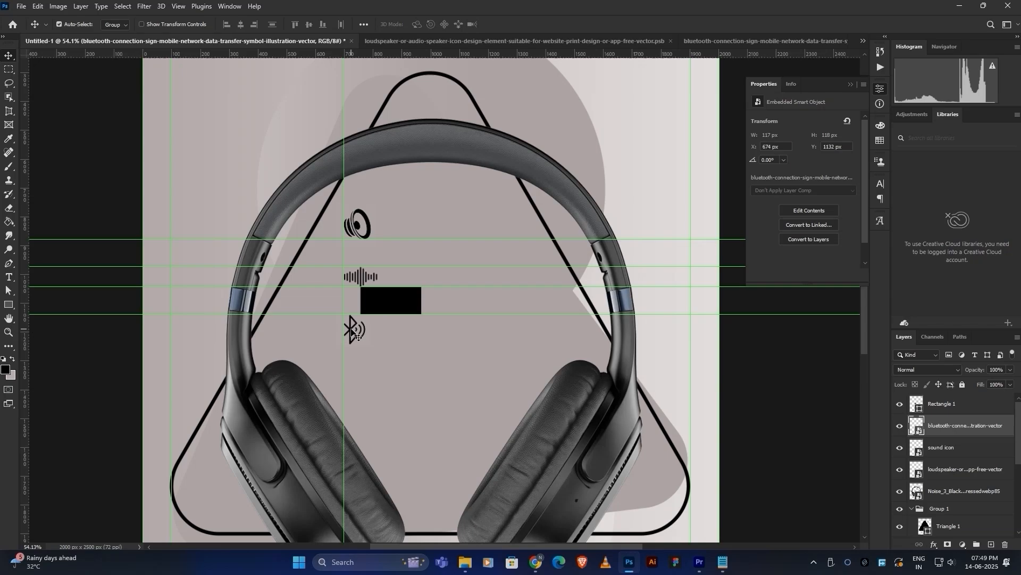
Hide the black rectangle and align a new horizontal guide with the Bluetooth icon's bottom.
click(396, 307)
click(900, 404)
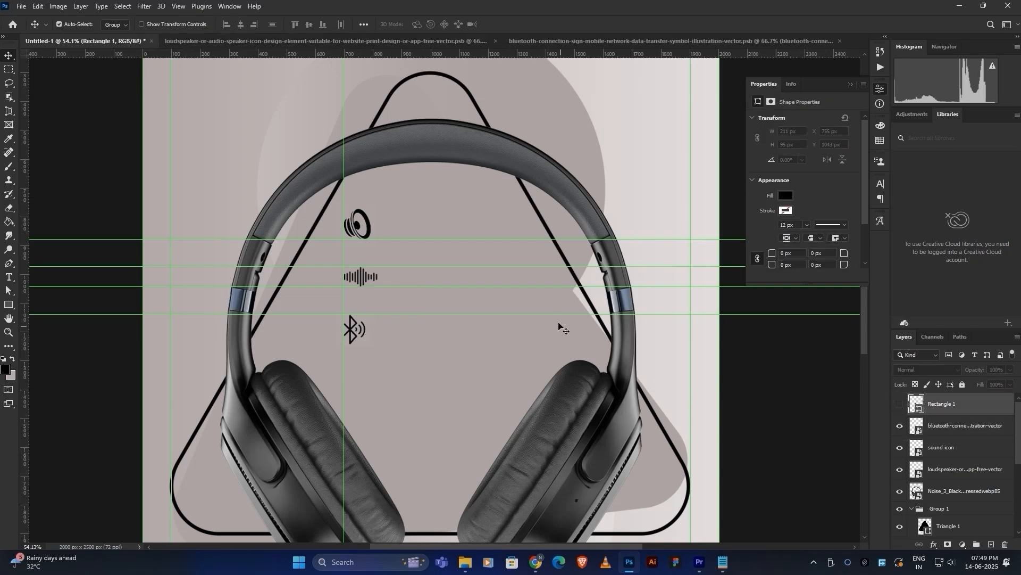
scroll(334, 307, down, 1)
drag(352, 340, 358, 333)
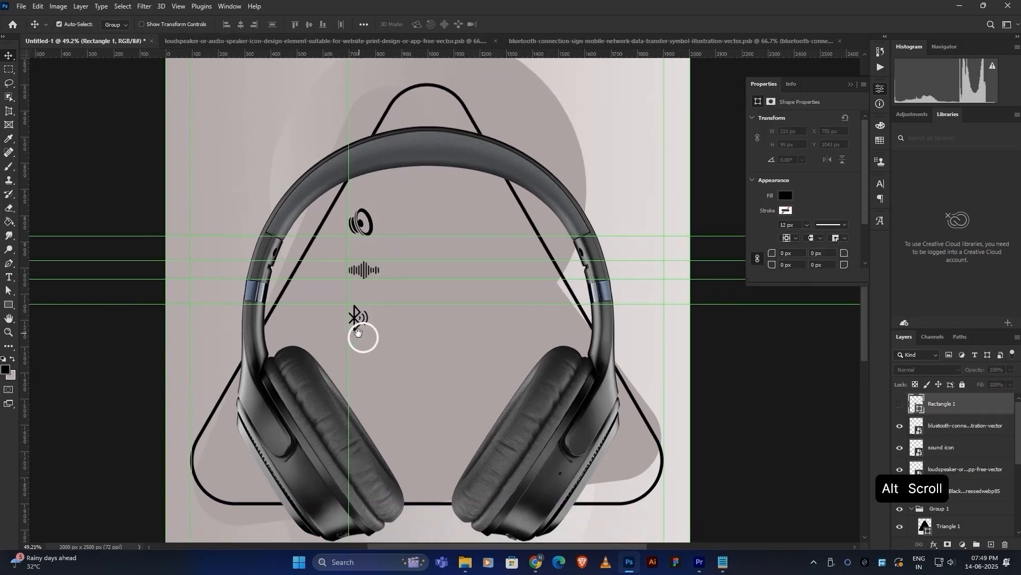
drag(416, 56, 458, 333)
alt+scroll(362, 334, up, 10)
drag(371, 343, 374, 339)
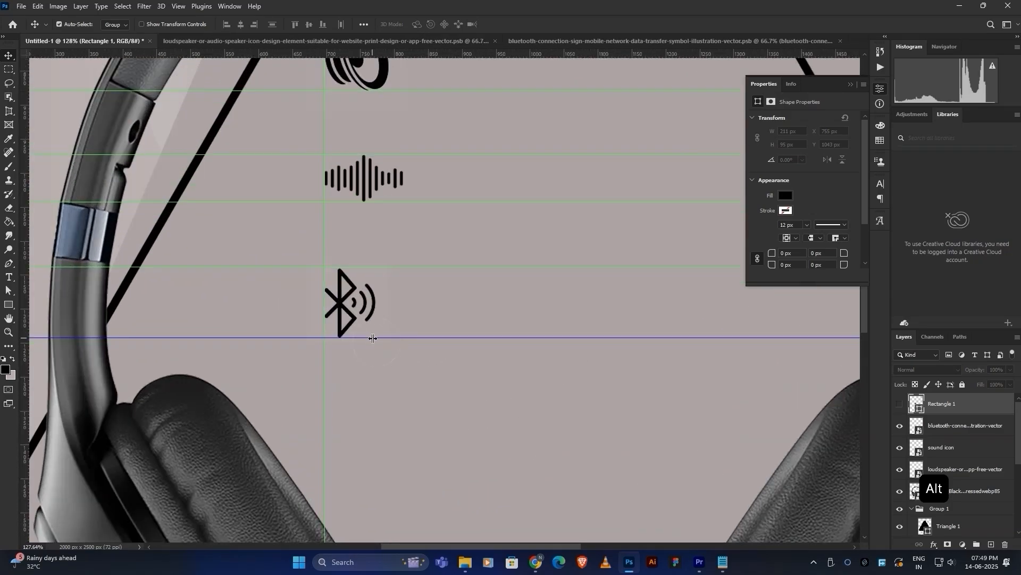
alt+scroll(373, 338, down, 8)
drag(431, 255, 404, 305)
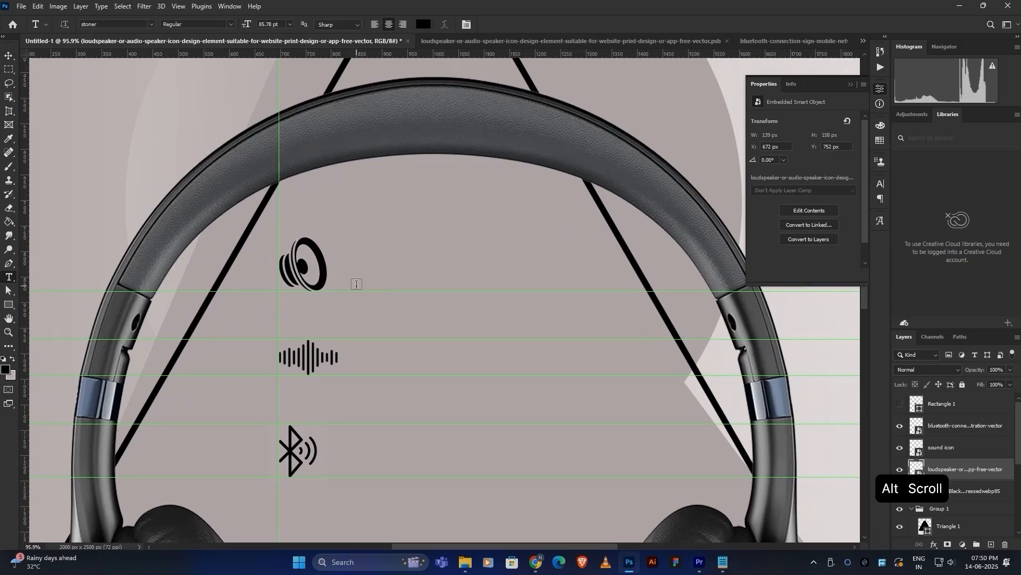
Paste '40mm Bass Boosted Drivers' as a text line and set it in Poppins Regular.
click(356, 284)
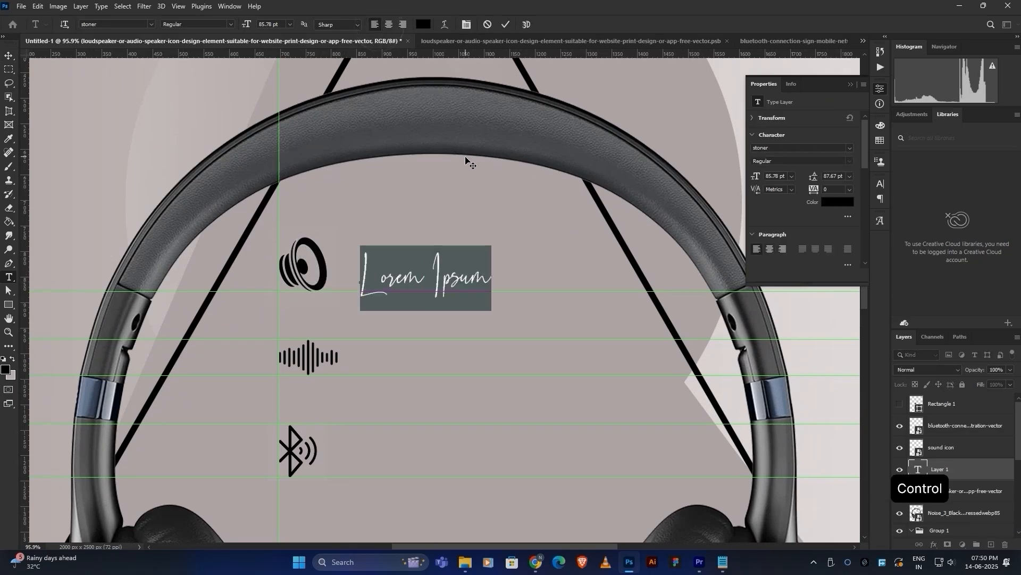
text(40mm Bass Boosted Drivers)
click(879, 183)
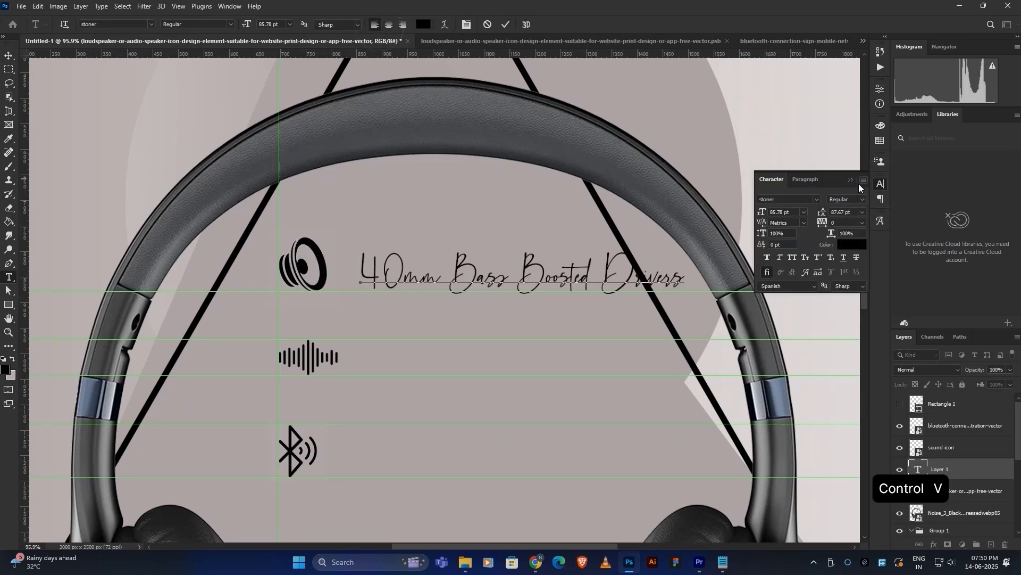
text(pop)
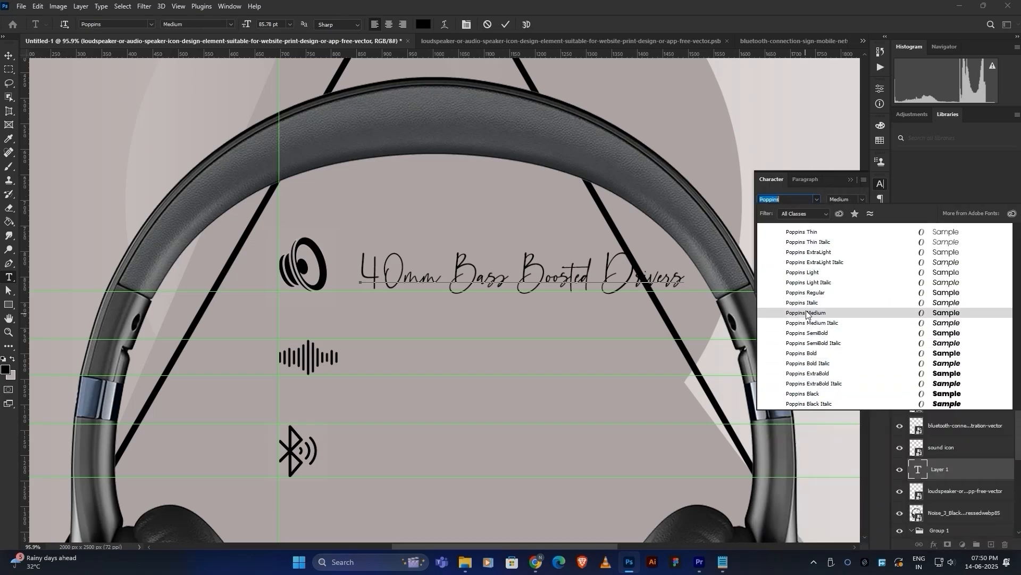
click(817, 293)
key(ctrl+a)
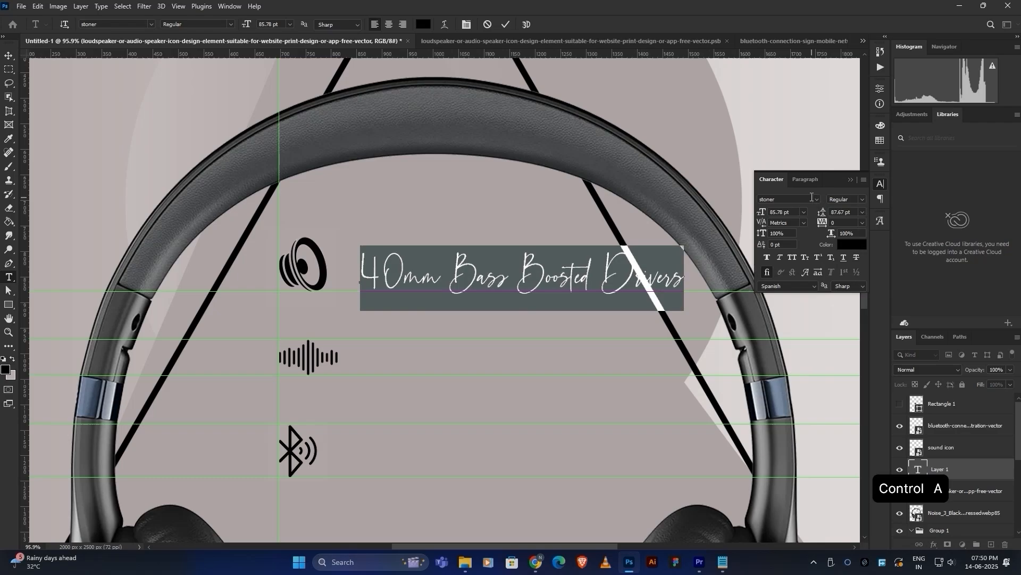
text(pop)
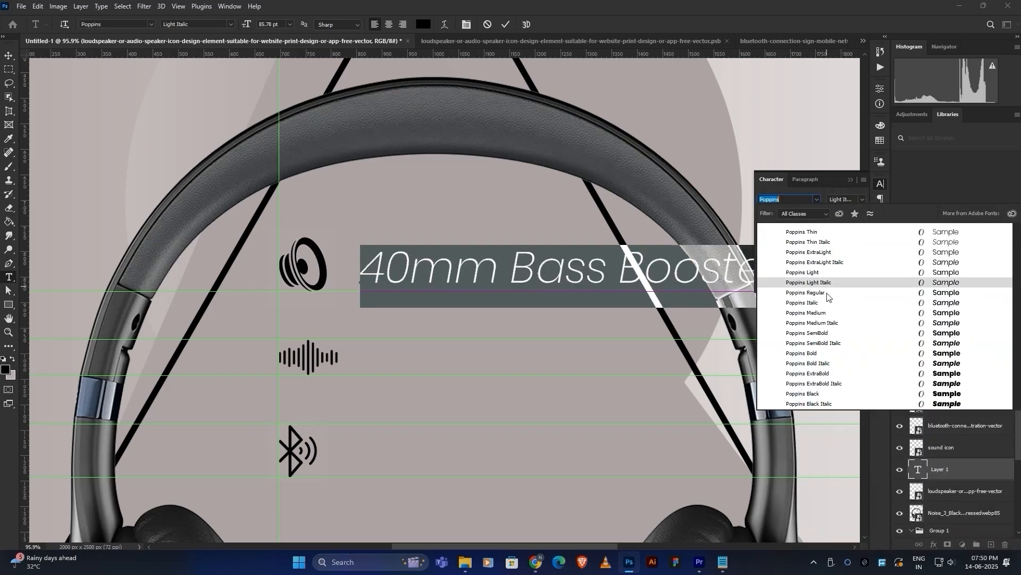
click(817, 282)
click(506, 24)
Scale the text to roughly half size and place it right beside the speaker icon.
key(ctrl+t)
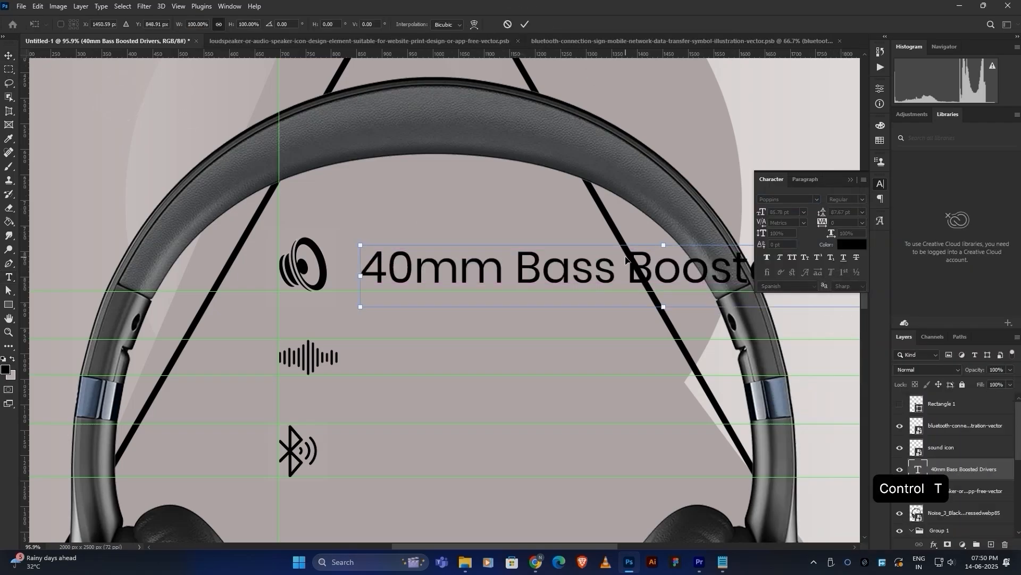
alt+scroll(525, 265, down, 2)
alt+drag(746, 264, 496, 272)
scroll(420, 292, up, 5)
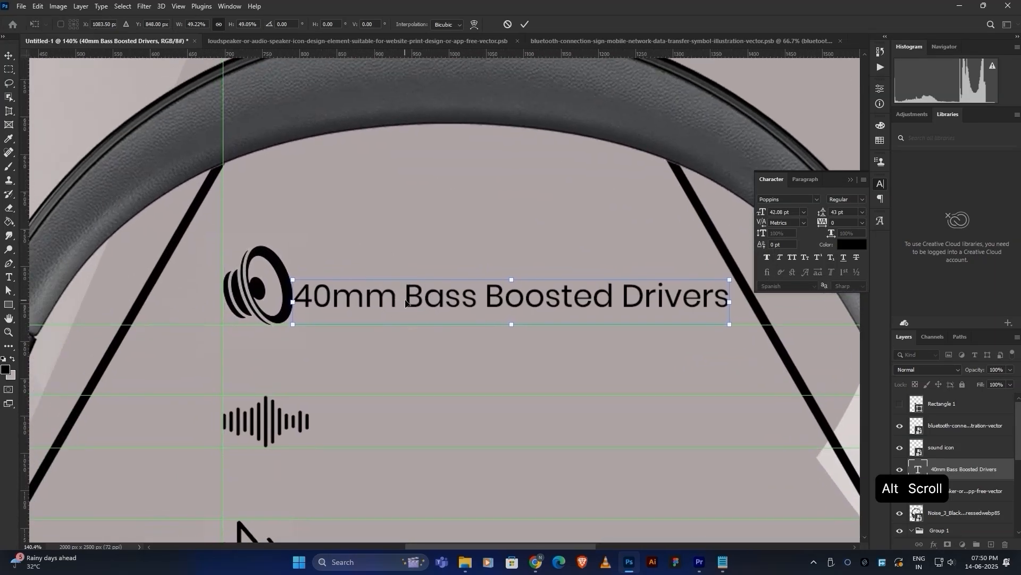
drag(408, 298, 419, 307)
scroll(418, 307, down, 2)
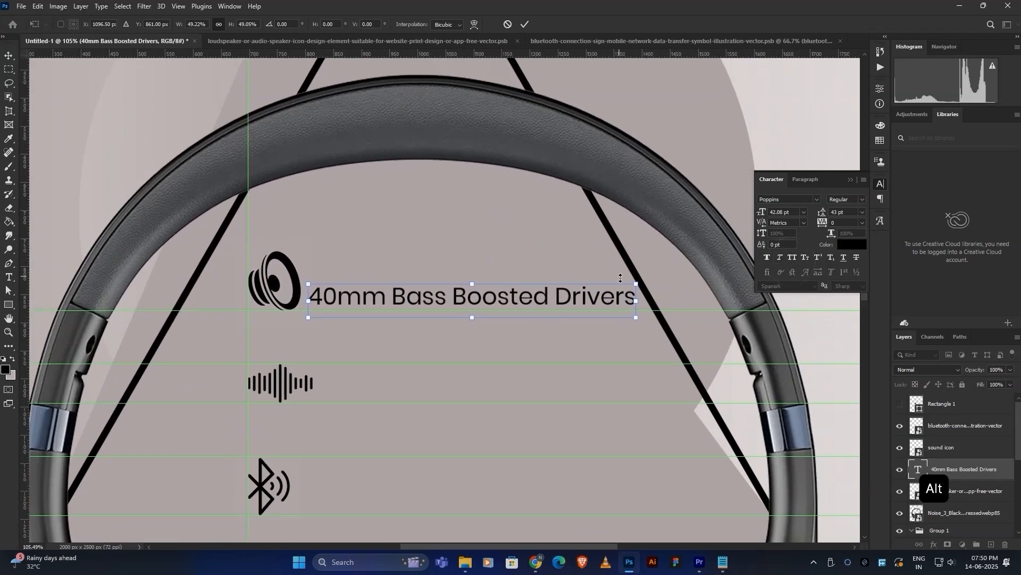
alt+drag(621, 277, 578, 286)
alt+drag(645, 284, 667, 279)
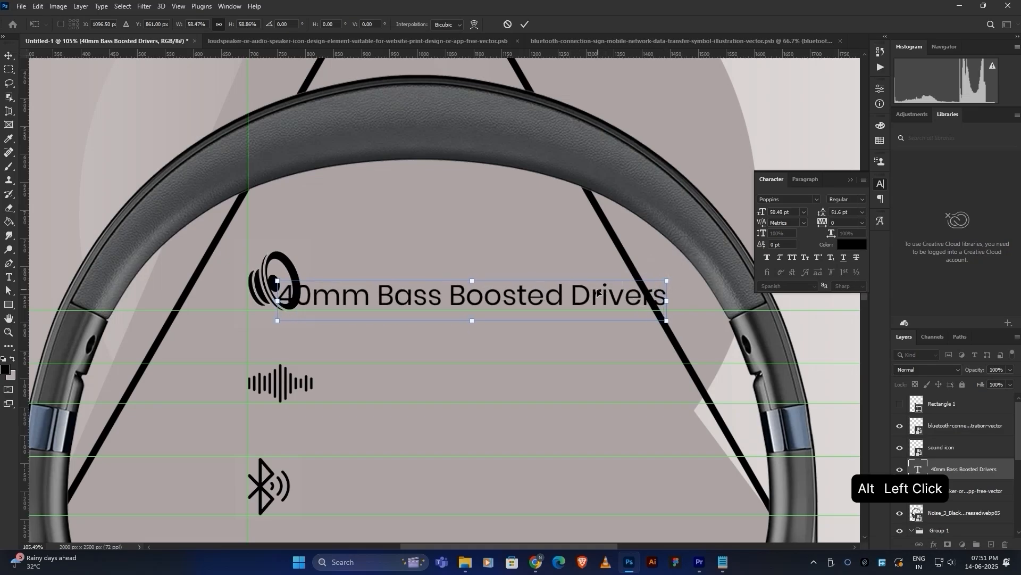
drag(580, 290, 603, 294)
click(525, 24)
Level the text with the speaker icon, put Drivers on a second line, and capitalise MM.
drag(487, 300, 486, 287)
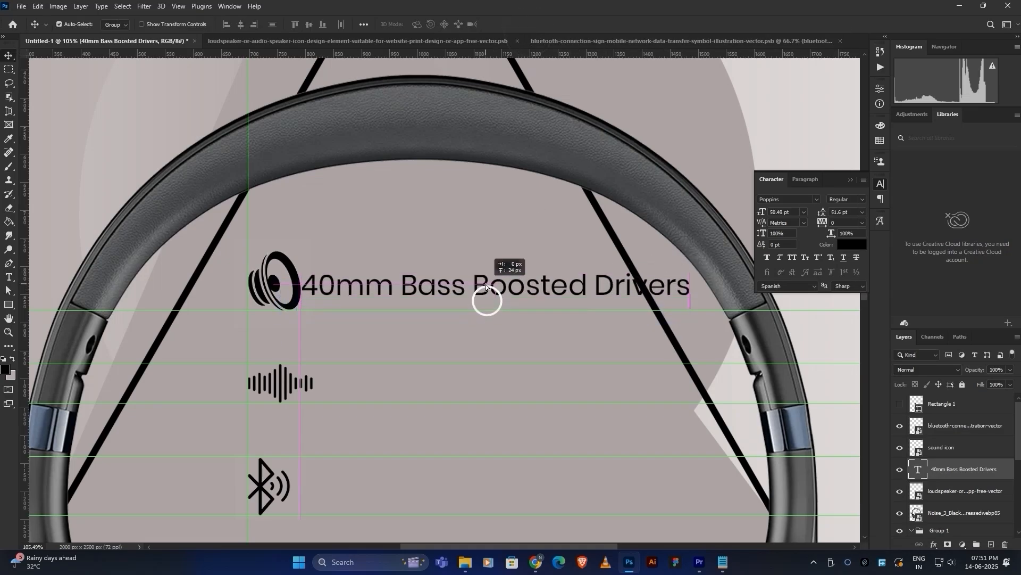
double_click(594, 290)
key(Return)
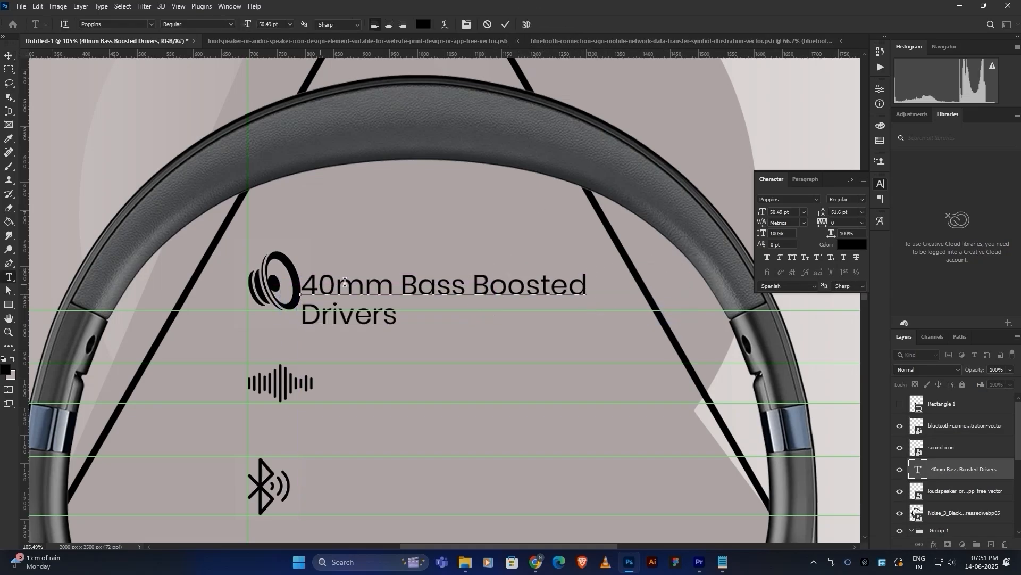
drag(336, 286, 367, 292)
click(792, 259)
click(319, 285)
key(v)
Tighten the text leading to 43 pt and move the feature text layer to the top.
key(t)
click(469, 289)
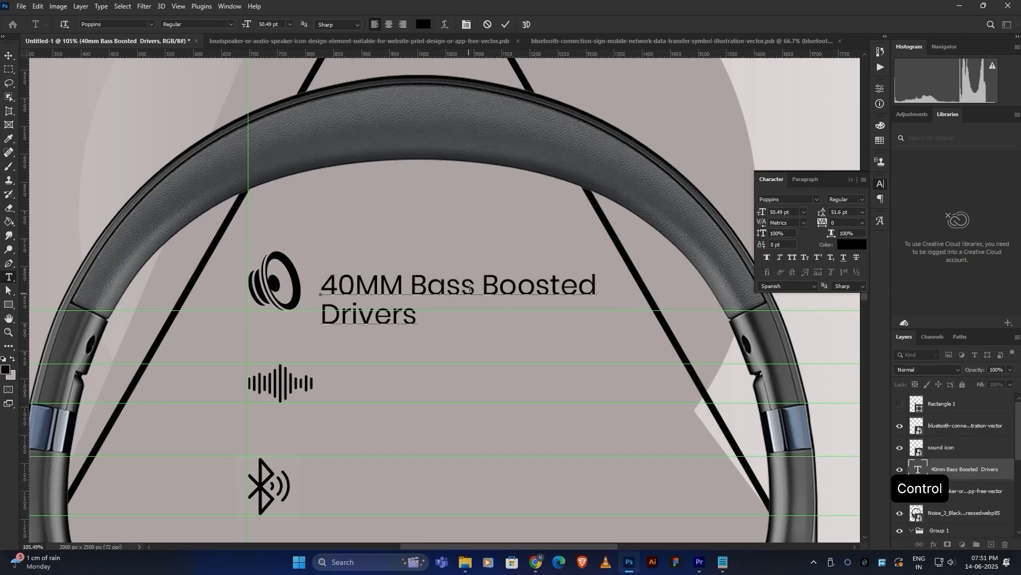
click(486, 24)
drag(958, 469, 958, 403)
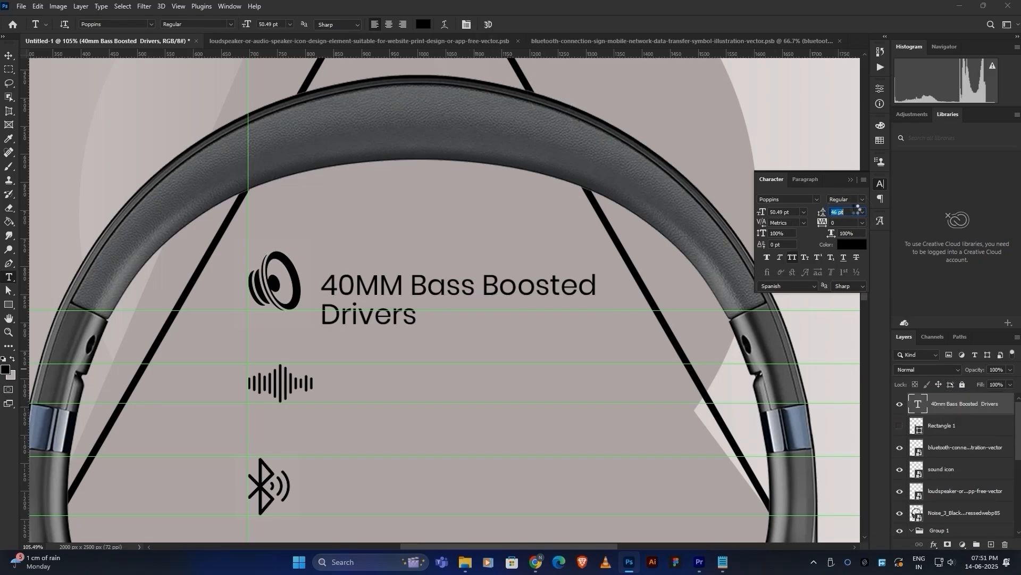
Add a vertical guide aligned with the feature text's left edge.
scroll(856, 210, down, 2)
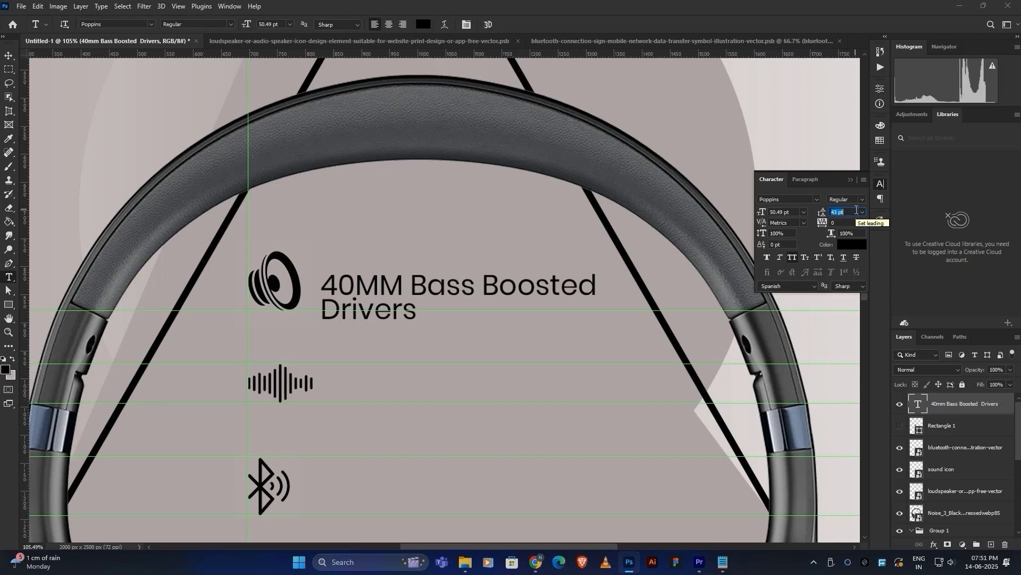
scroll(585, 219, down, 2)
click(10, 57)
drag(25, 216, 323, 211)
scroll(323, 212, up, 2)
scroll(324, 223, down, 4)
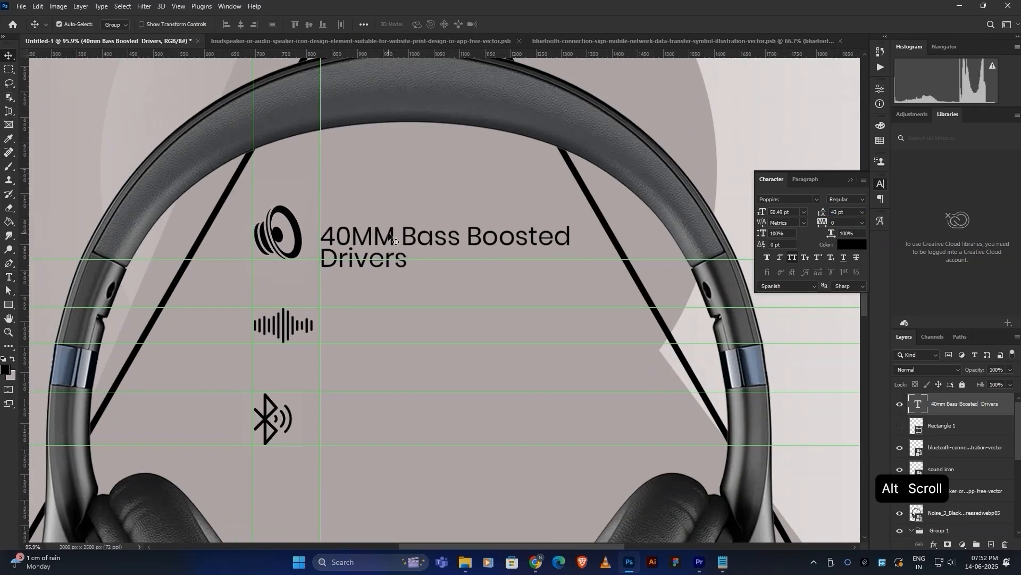
Copy the feature line down and change it to 'Upto 70 hours playtime' beside the waveform icon.
drag(391, 231, 371, 316)
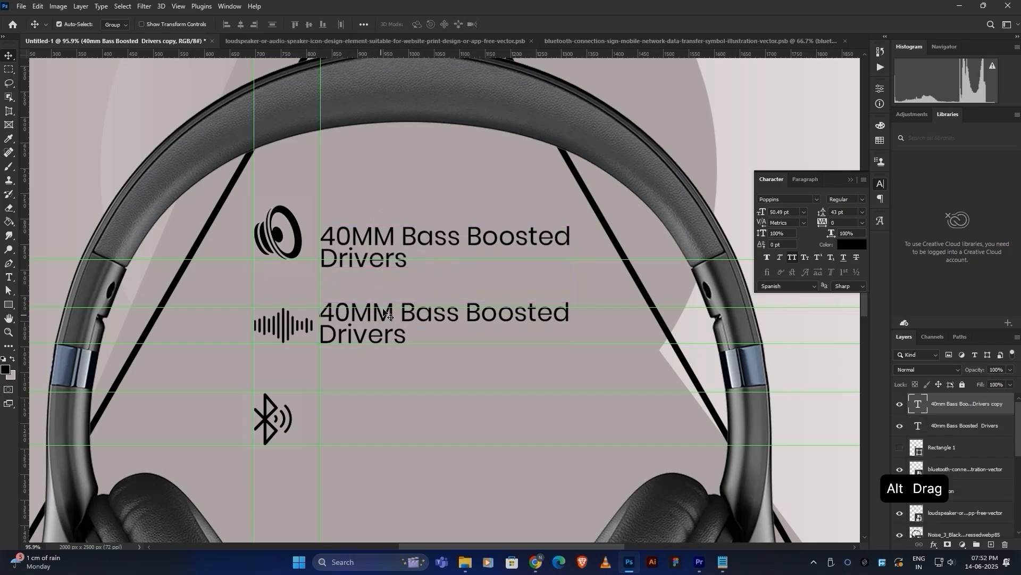
double_click(387, 315)
key(ctrl+a)
text(Upto 70 hours playtime)
click(505, 24)
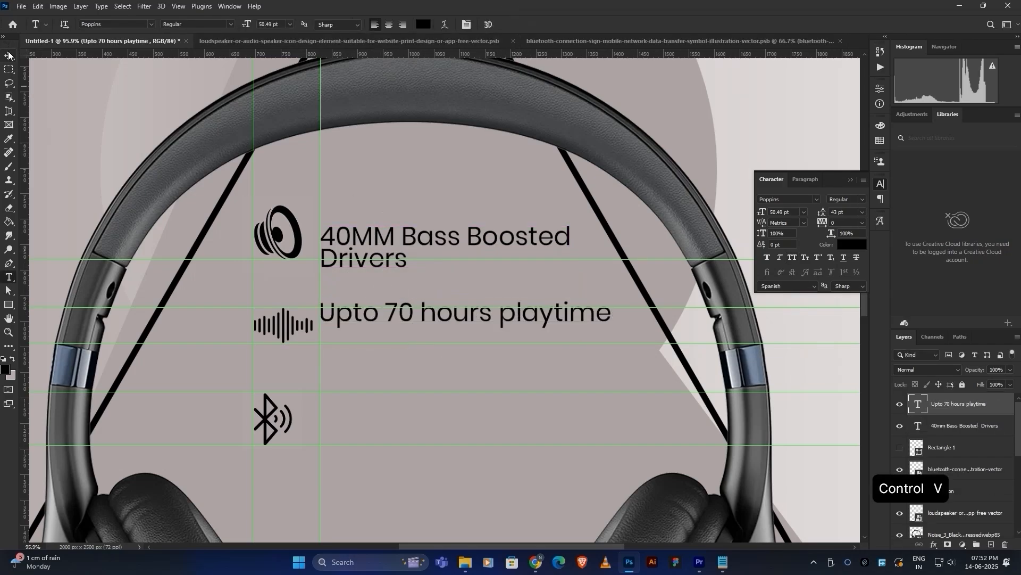
key(v)
drag(504, 315, 504, 327)
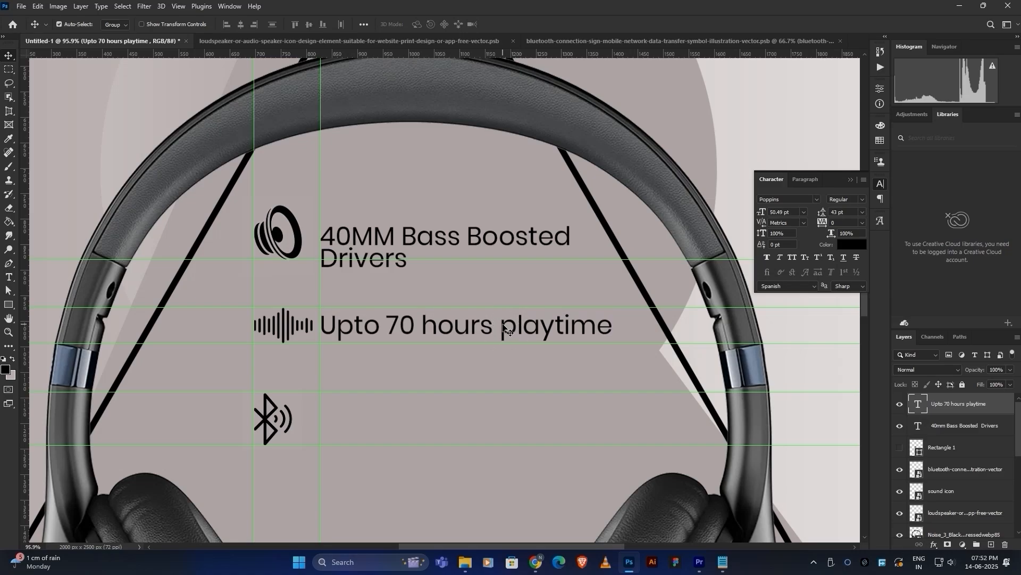
Duplicate the line beside the Bluetooth icon and change its text to 'BT-v5.3'.
scroll(505, 327, down, 3)
drag(452, 194, 452, 296)
double_click(432, 290)
key(ctrl+a)
text(btv5.3)
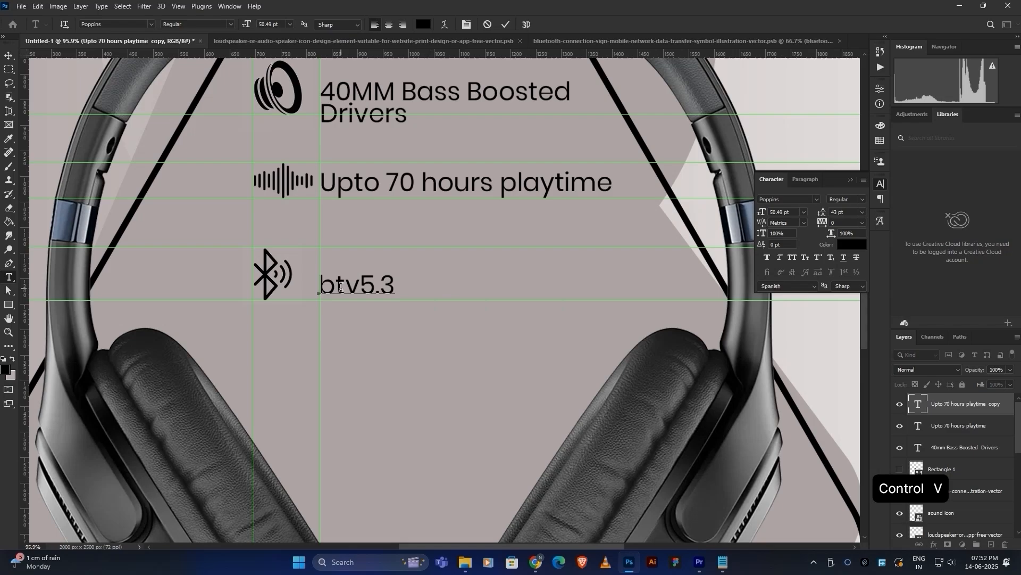
drag(349, 290, 318, 291)
click(349, 285)
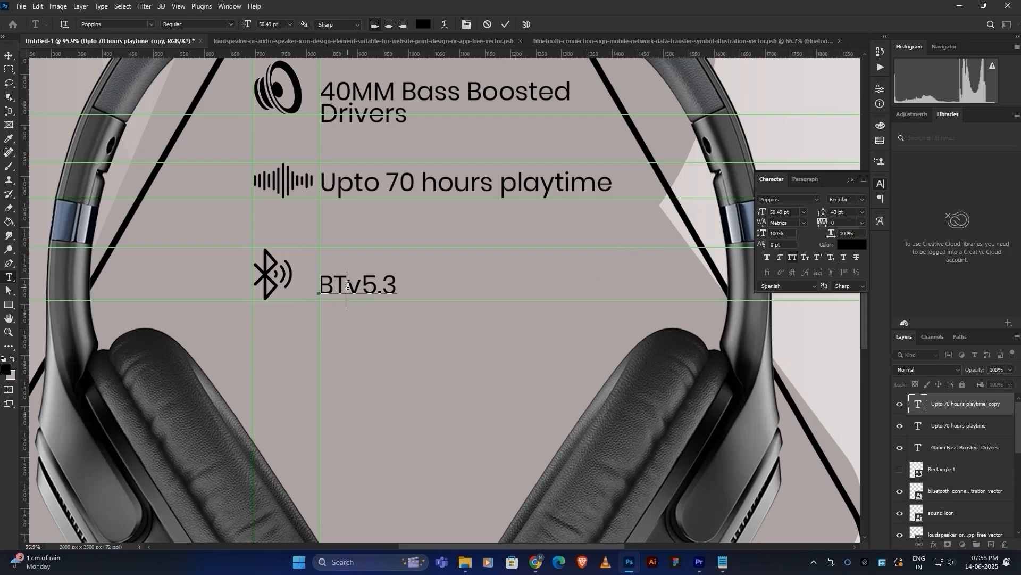
click(9, 55)
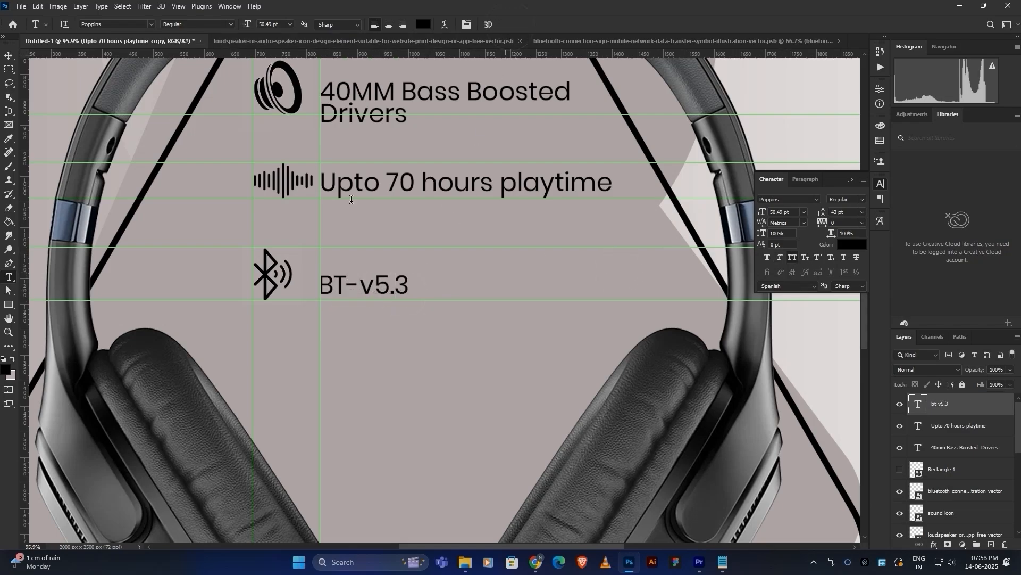
drag(378, 284, 378, 275)
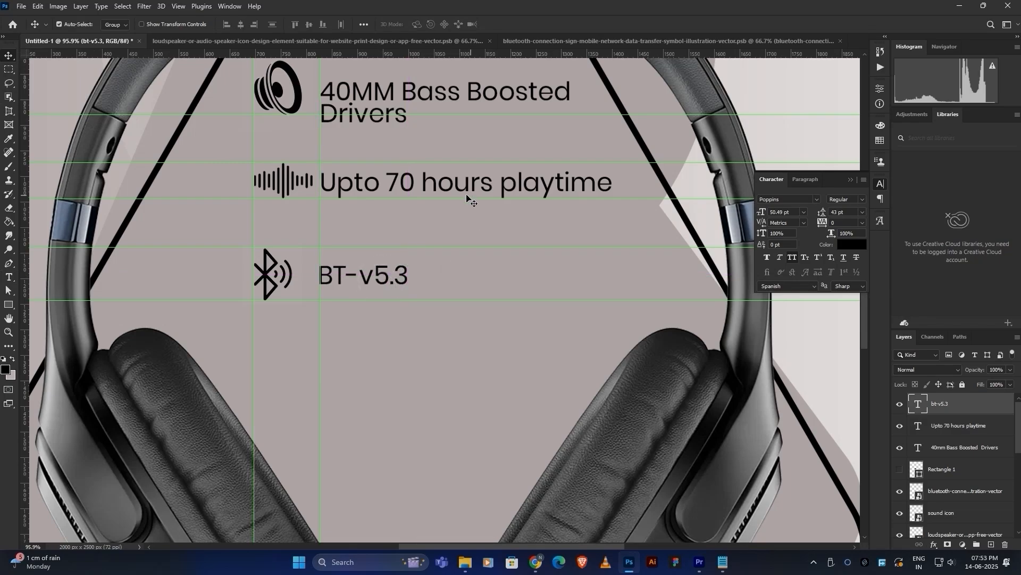
Move the '40MM Bass Boosted Drivers' line up 15 px to line up with its icon.
click(466, 182)
drag(466, 181, 455, 283)
drag(403, 198, 408, 190)
scroll(391, 261, down, 6)
scroll(331, 352, up, 5)
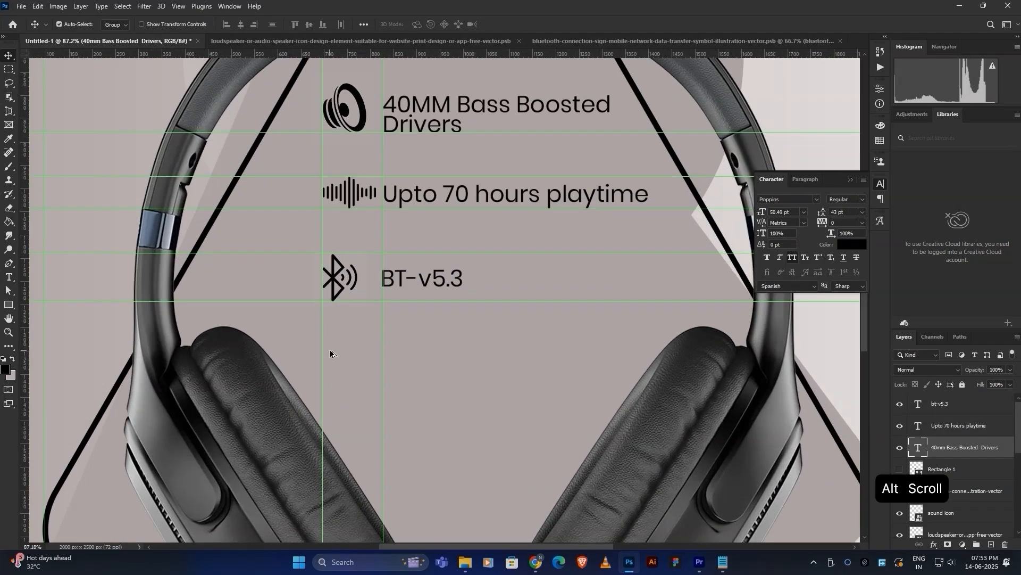
drag(380, 330, 396, 316)
scroll(413, 317, right, 2)
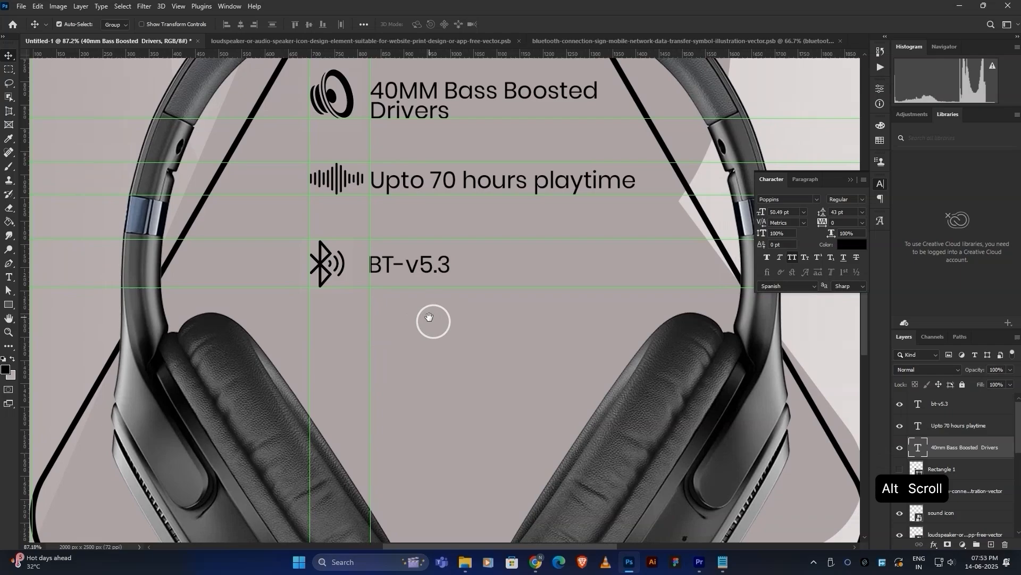
Append '/Dual pairing' so the Bluetooth line reads 'BT-v5.3/Dual pairing'.
click(455, 266)
scroll(456, 267, up, 2)
double_click(458, 267)
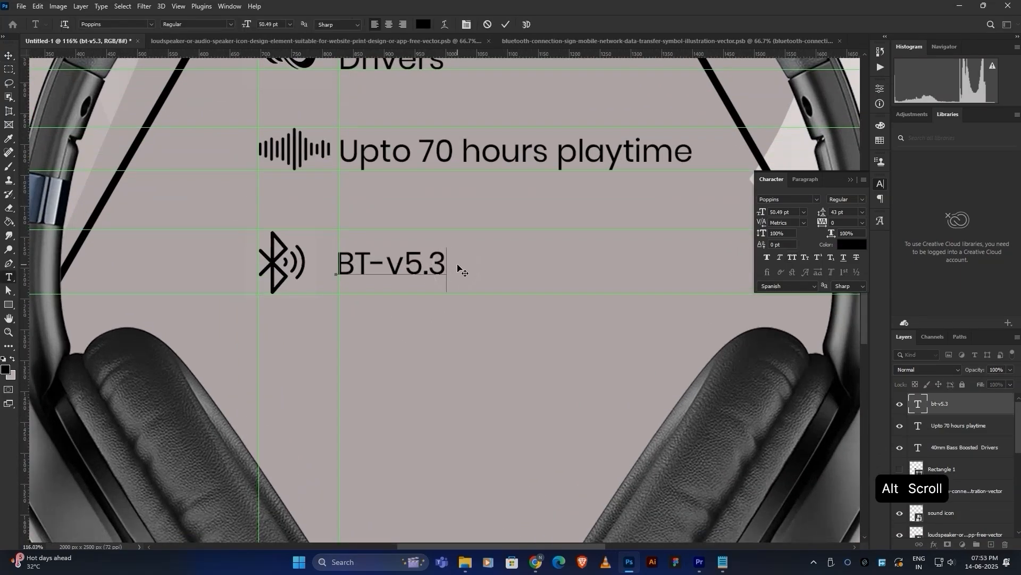
text(\)
key(shift)
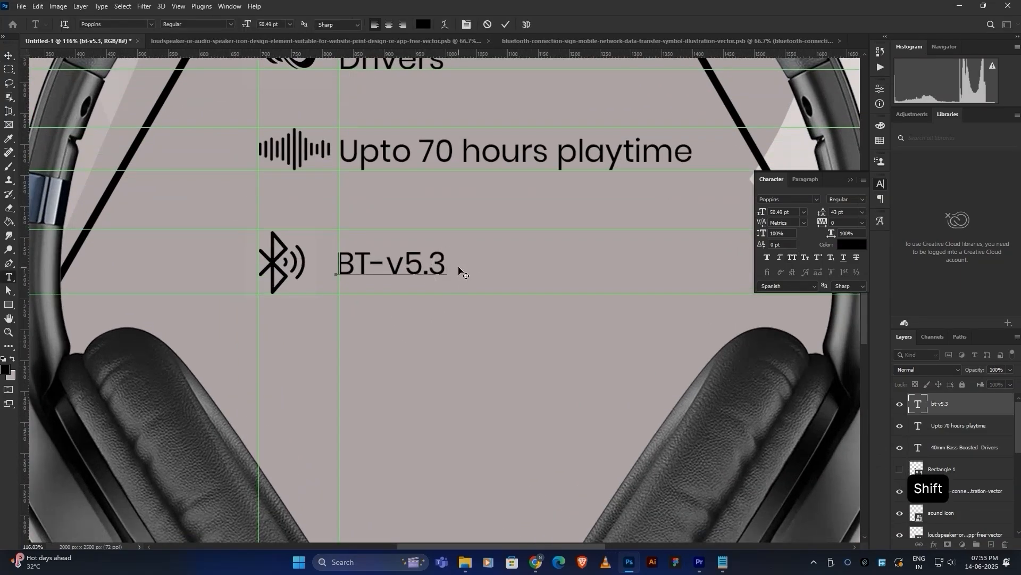
text(Dual pairing)
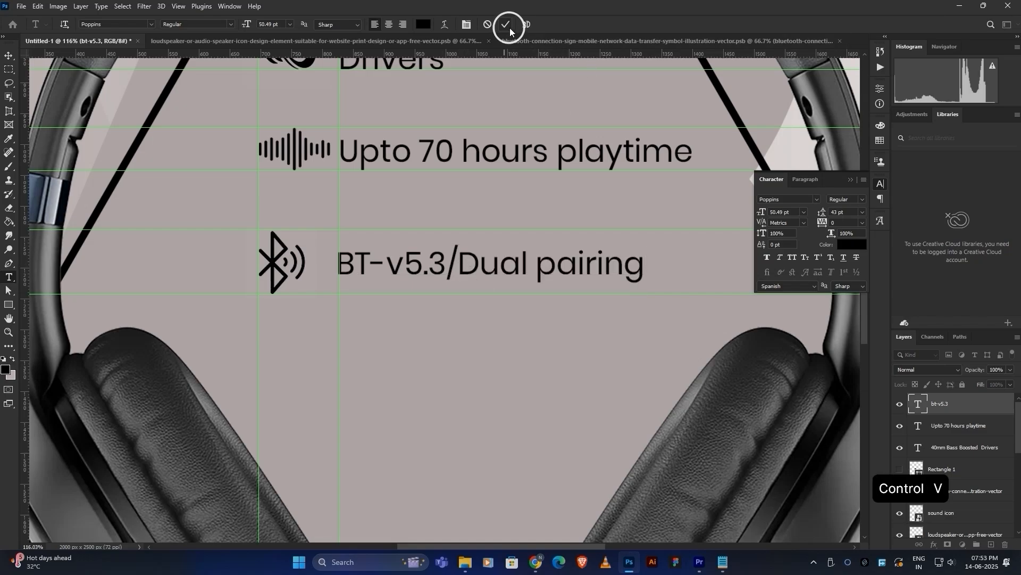
click(510, 24)
alt+scroll(444, 275, down, 5)
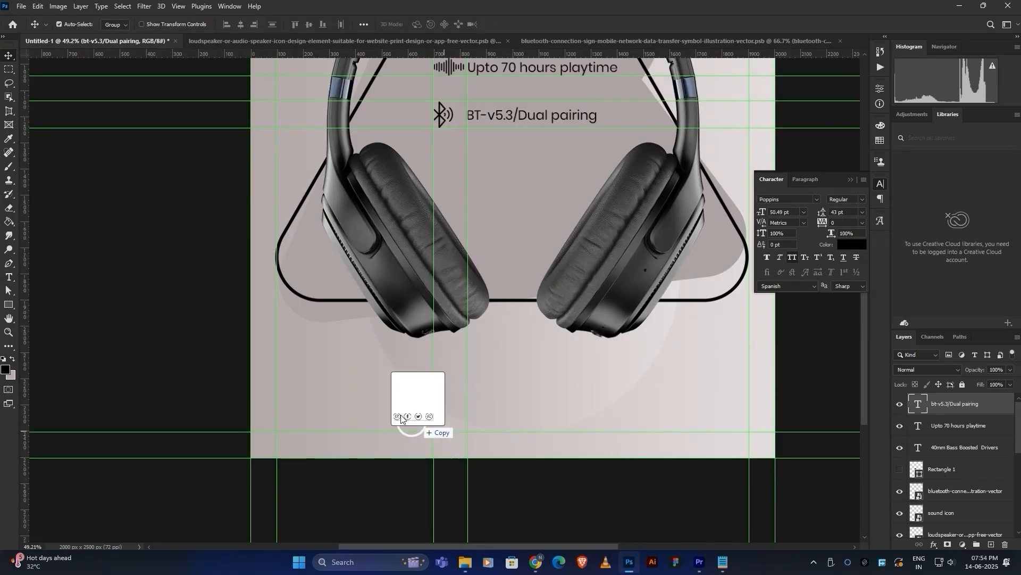
Place the social media icons file, enlarged, at the poster's bottom-left.
drag(417, 421, 390, 414)
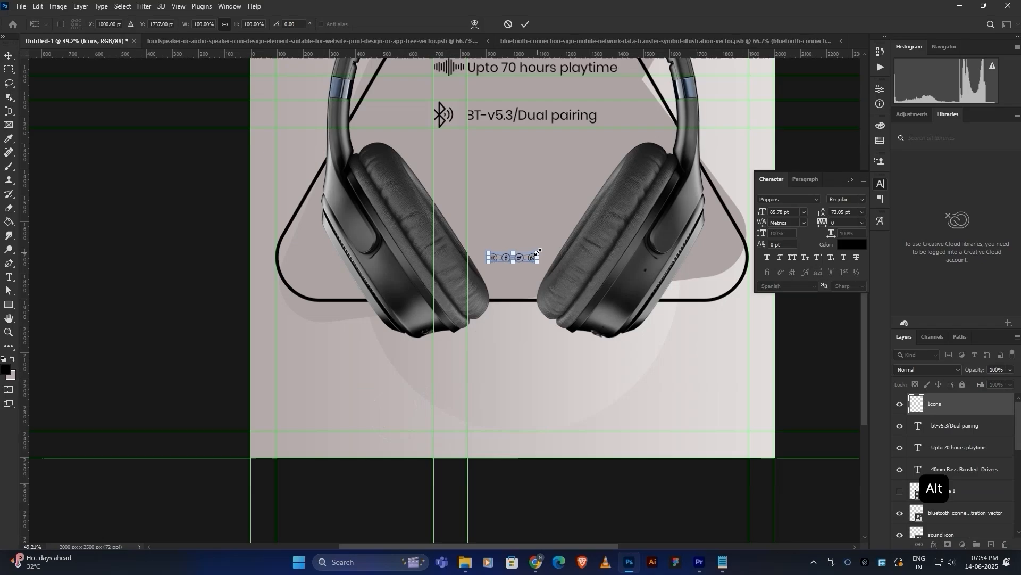
drag(538, 252, 344, 422)
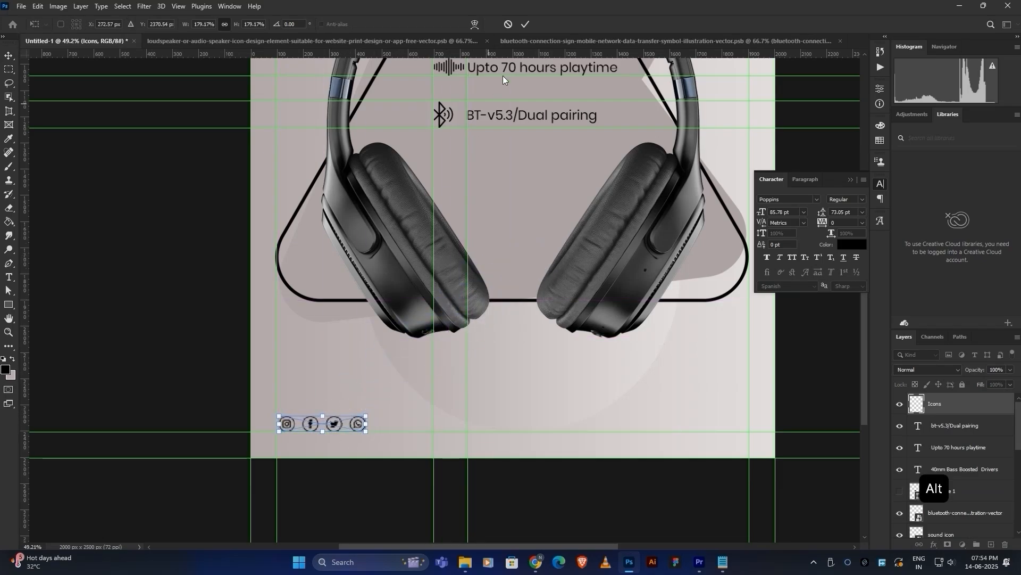
click(525, 25)
scroll(331, 479, up, 5)
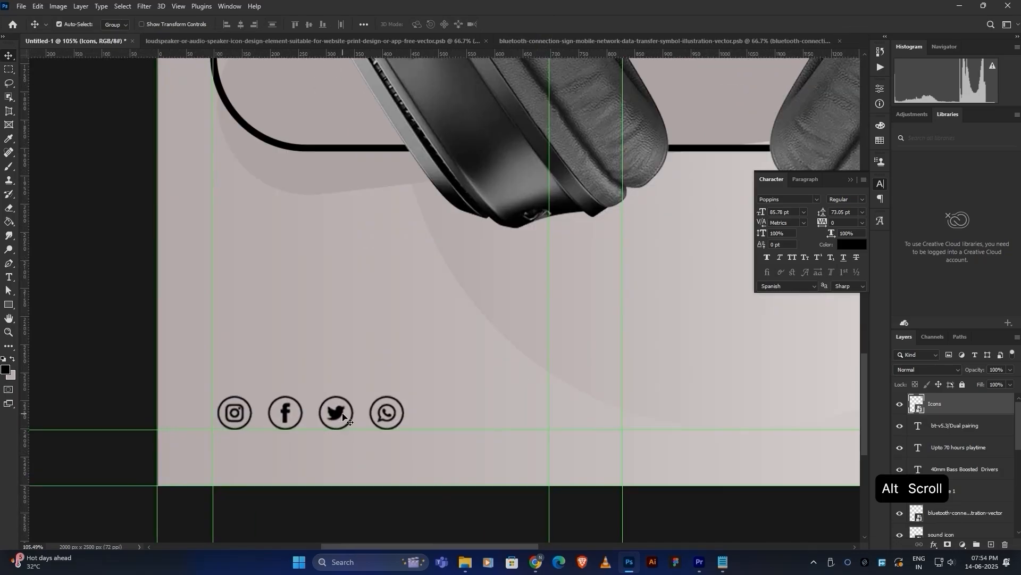
drag(333, 413, 334, 413)
scroll(332, 413, down, 5)
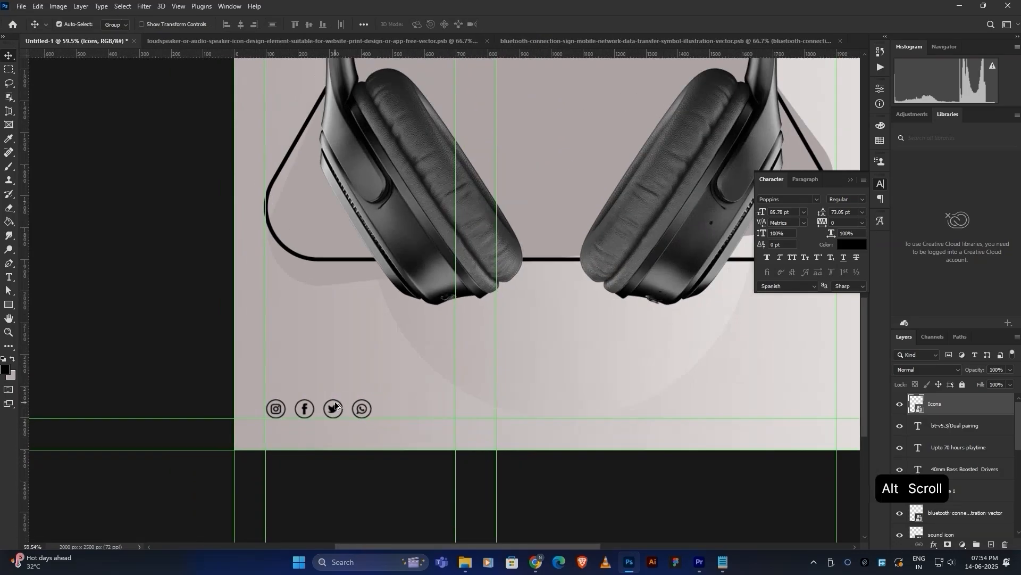
Copy a text line above the icons and change it to 'FOLLOW US:' in ExtraLight weight.
drag(571, 100, 393, 377)
double_click(379, 377)
key(ctrl+a)
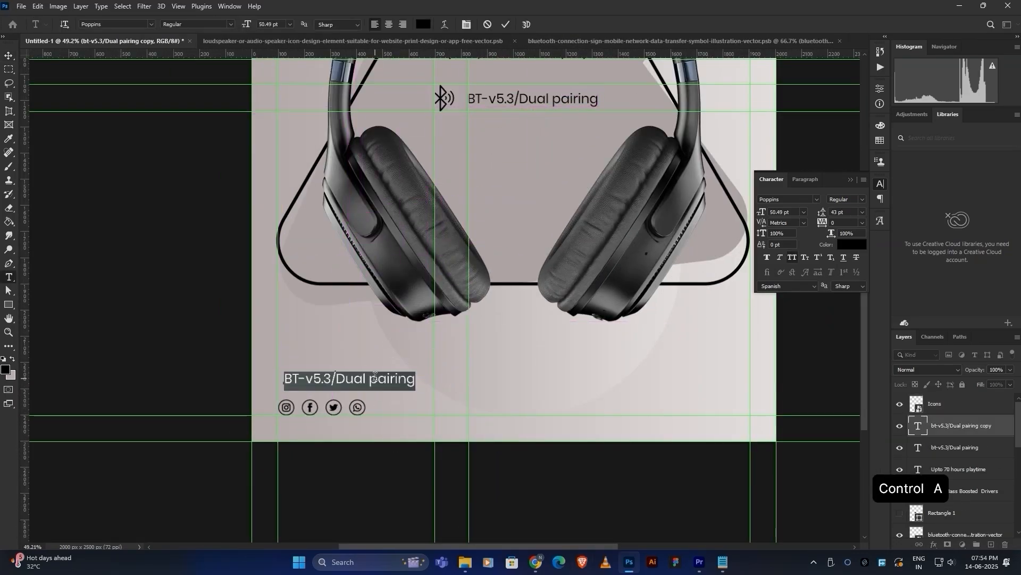
text(FOLLOW US:)
key(ctrl+a)
click(830, 199)
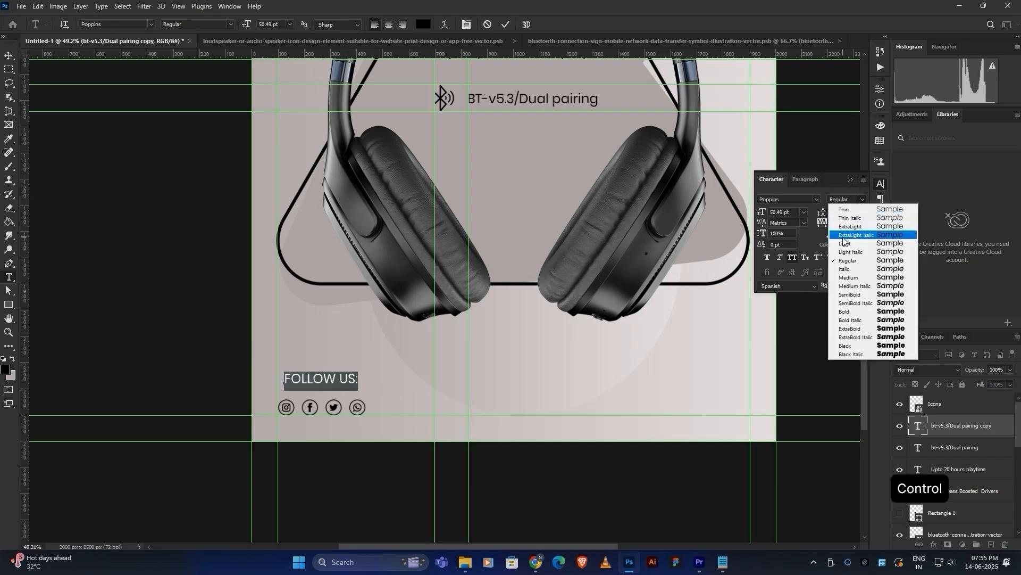
click(850, 243)
click(854, 199)
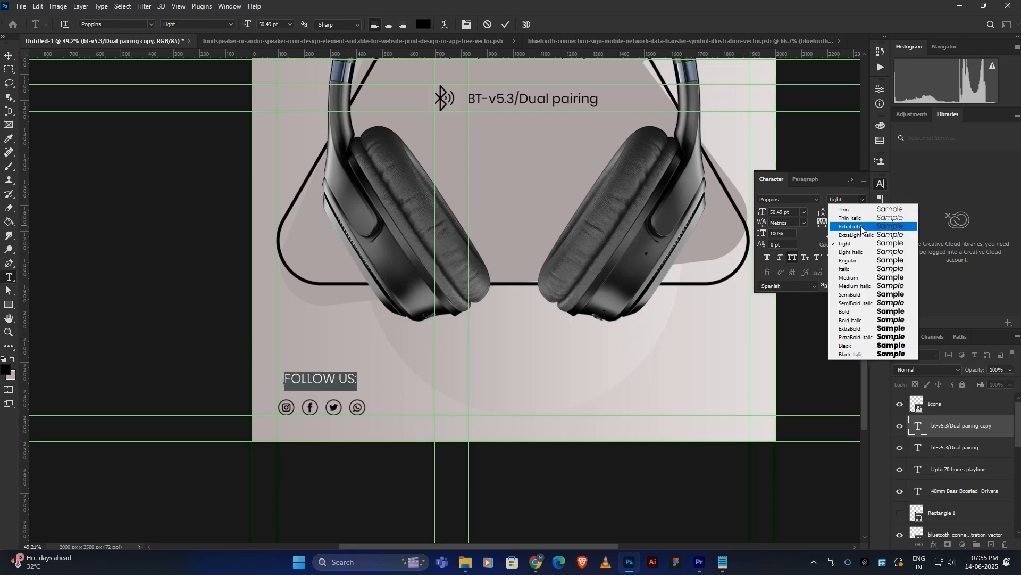
click(862, 227)
click(506, 24)
Move the 'FOLLOW US:' heading down closer to the icons.
key(v)
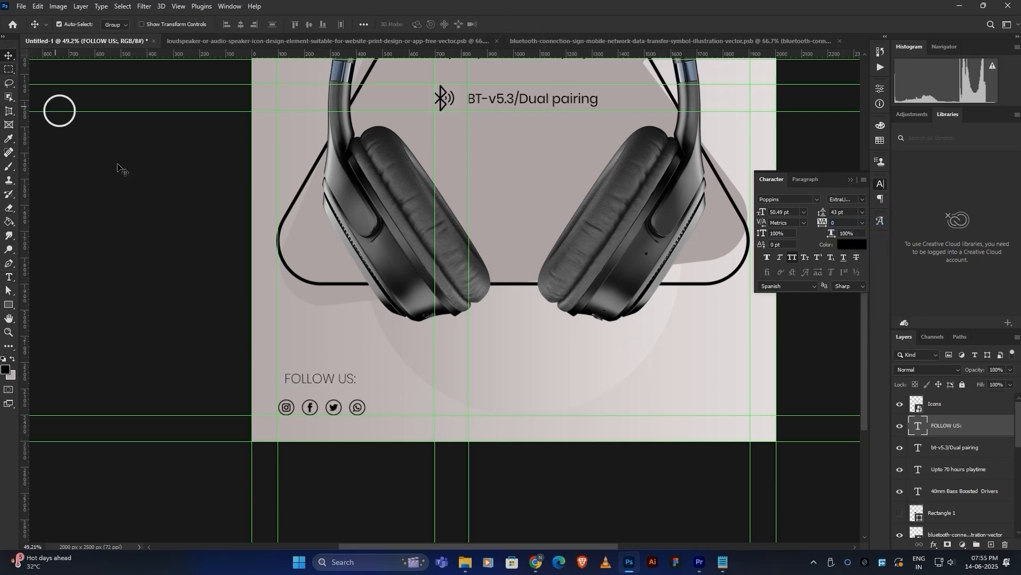
scroll(332, 380, up, 5)
drag(323, 392, 328, 415)
scroll(370, 383, down, 7)
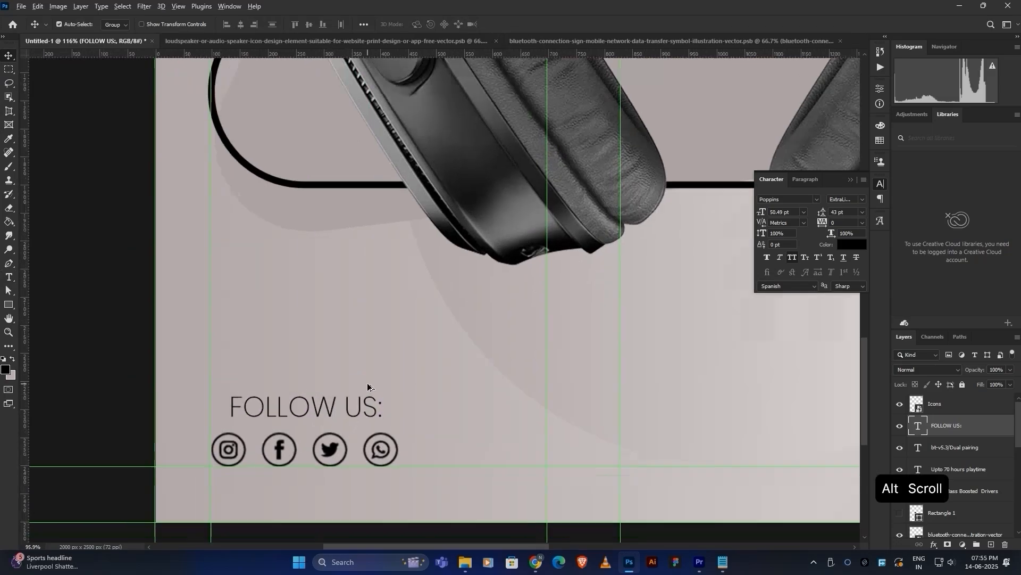
scroll(376, 376, up, 4)
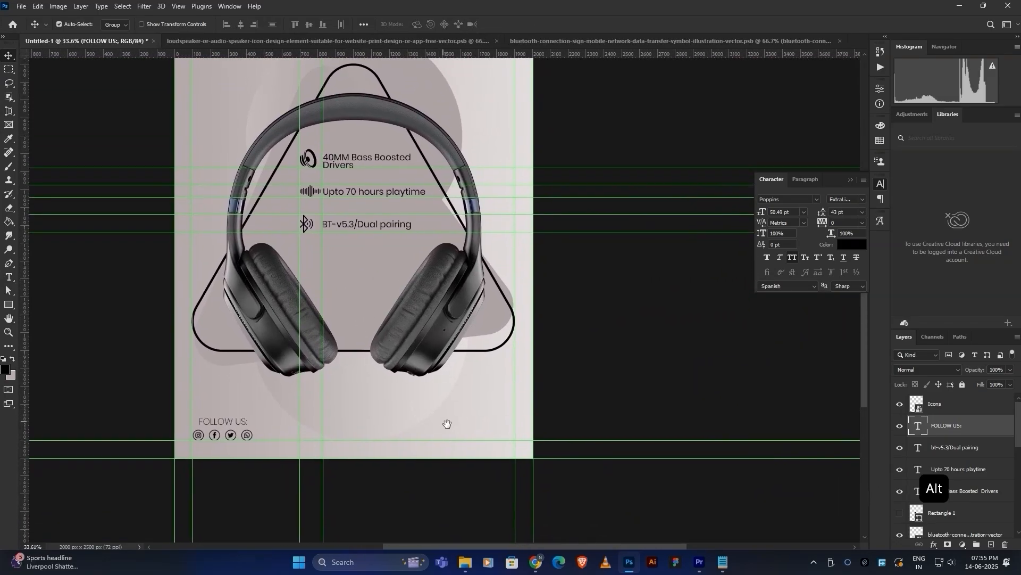
scroll(494, 404, down, 2)
scroll(490, 351, up, 2)
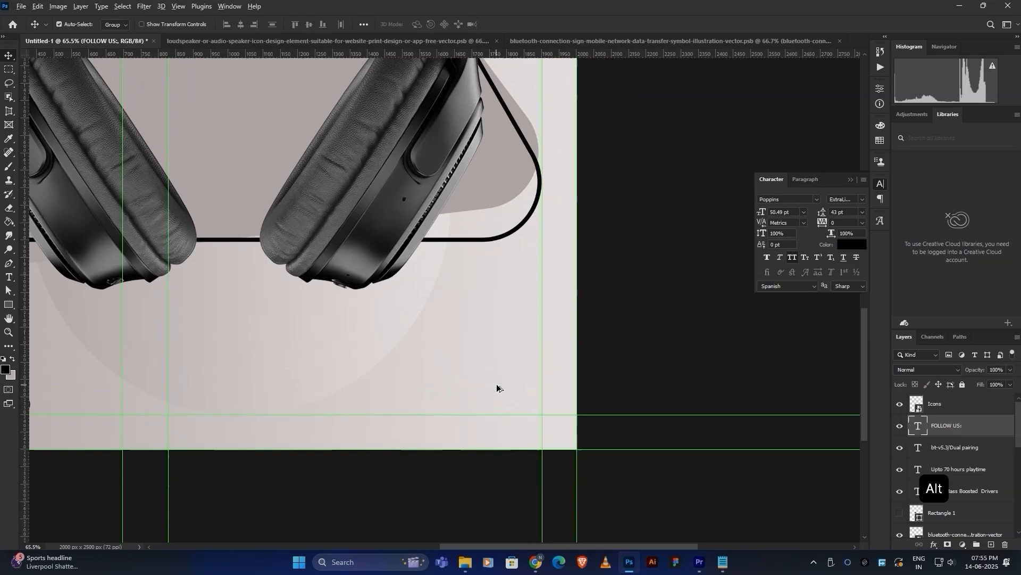
Draw a rectangle near the poster's bottom-right and round its corners into a pill.
click(10, 307)
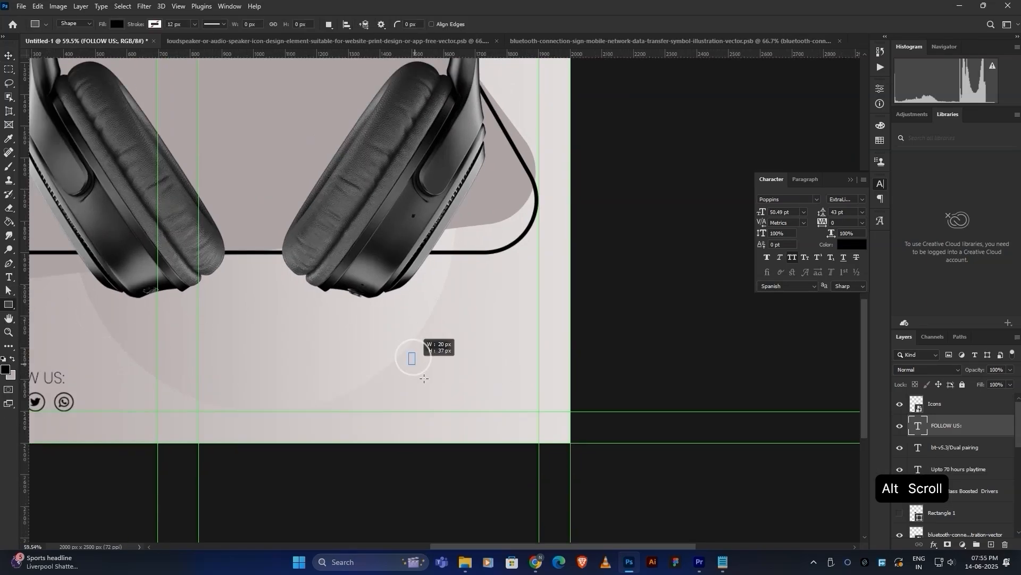
drag(424, 378, 536, 409)
alt+scroll(463, 392, up, 3)
drag(438, 379, 415, 399)
click(8, 56)
drag(399, 311, 461, 310)
click(656, 389)
click(620, 398)
Fill the pill with dark charcoal #282525.
double_click(921, 411)
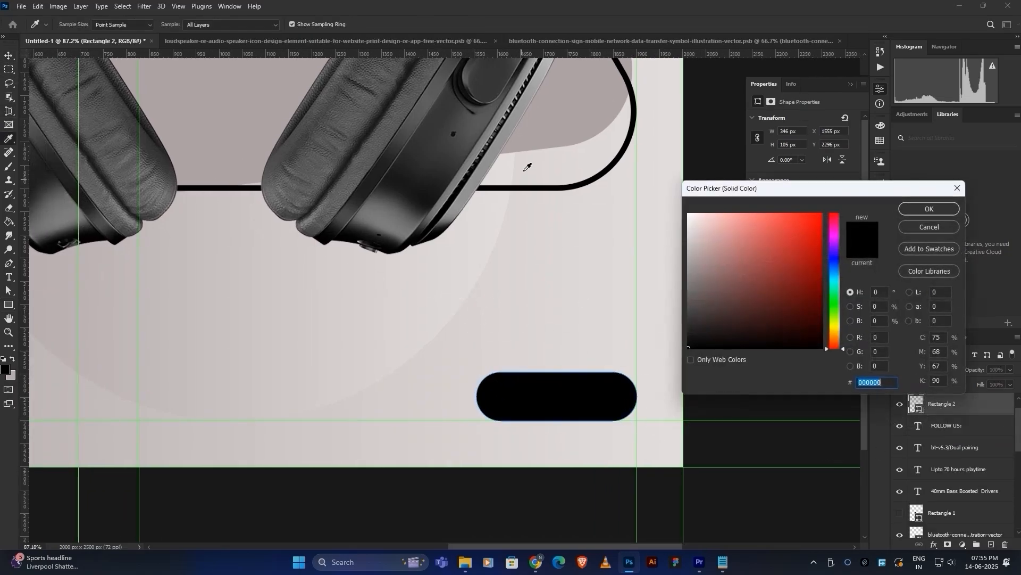
click(559, 143)
drag(696, 257, 701, 328)
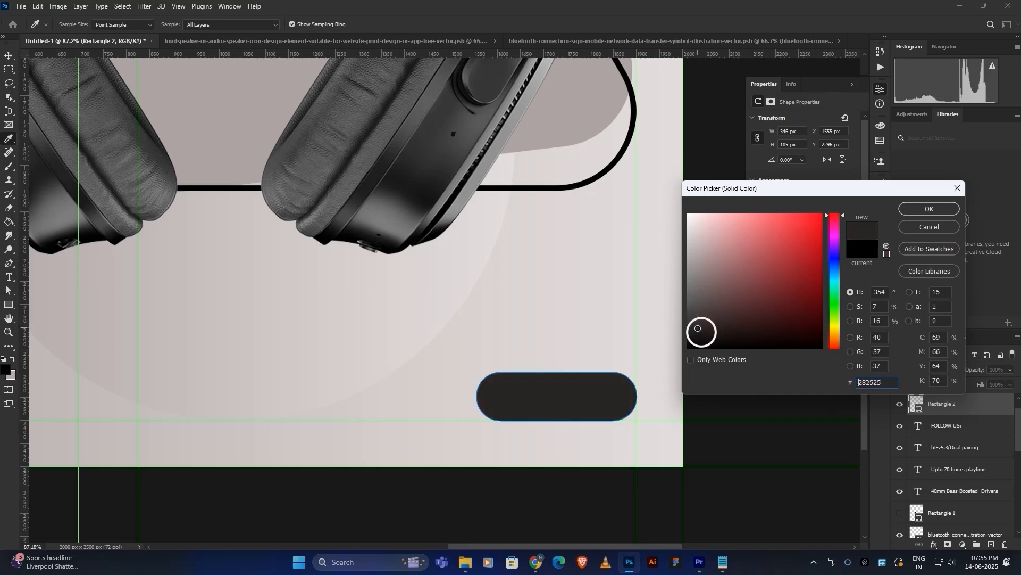
click(929, 208)
key(v)
click(520, 230)
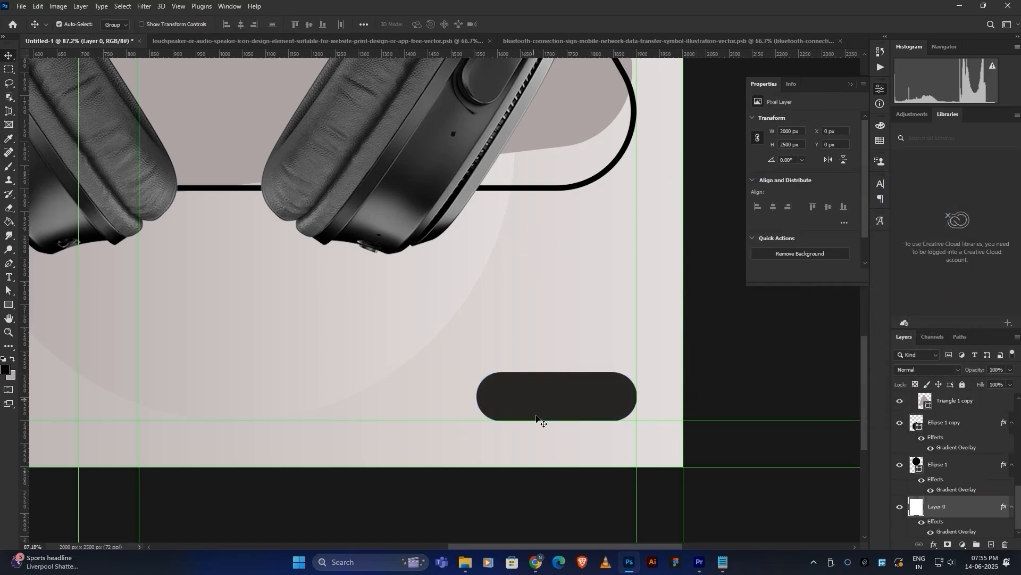
Add 'Explore now' text over the pill and select all of it.
drag(538, 419, 503, 385)
click(5, 276)
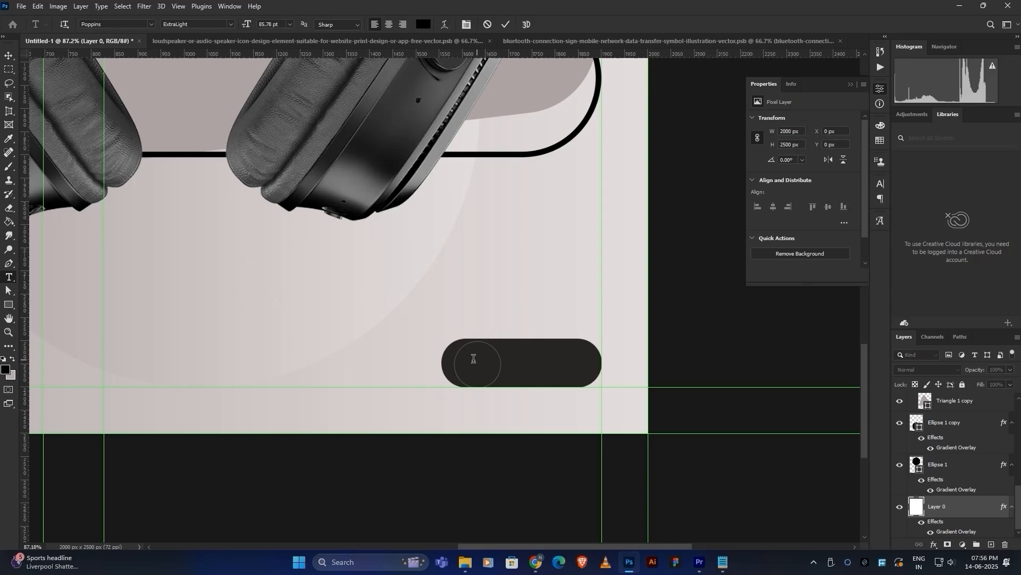
click(473, 358)
key(ctrl+a)
Style the button text in a light colour at 40 pt, Regular weight.
click(424, 24)
click(548, 200)
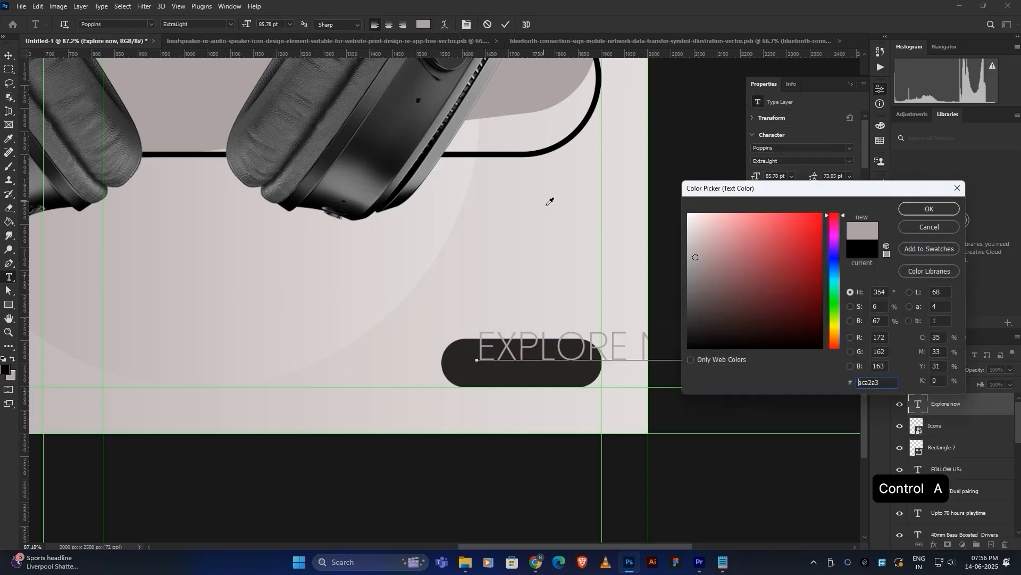
click(907, 209)
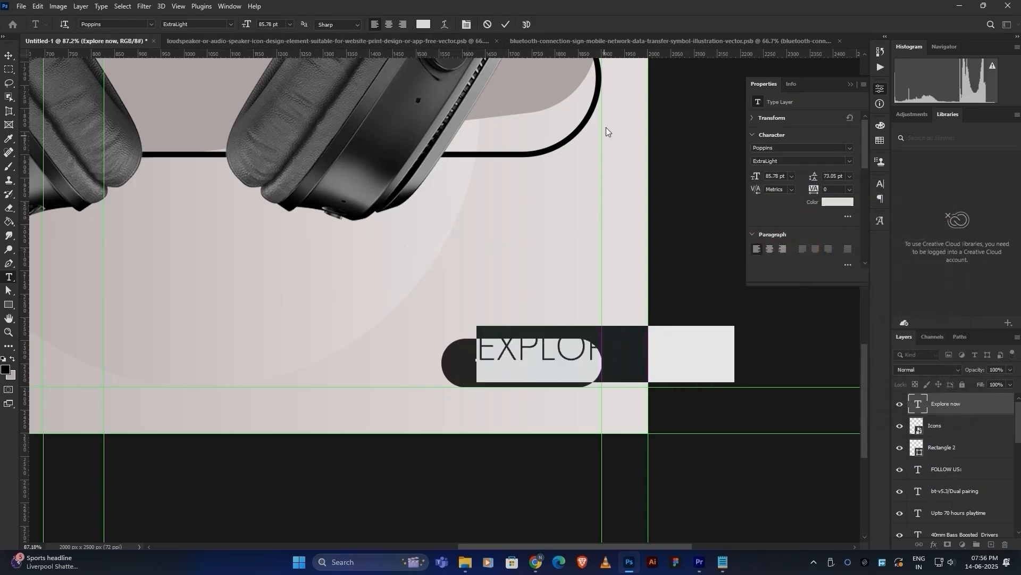
click(880, 184)
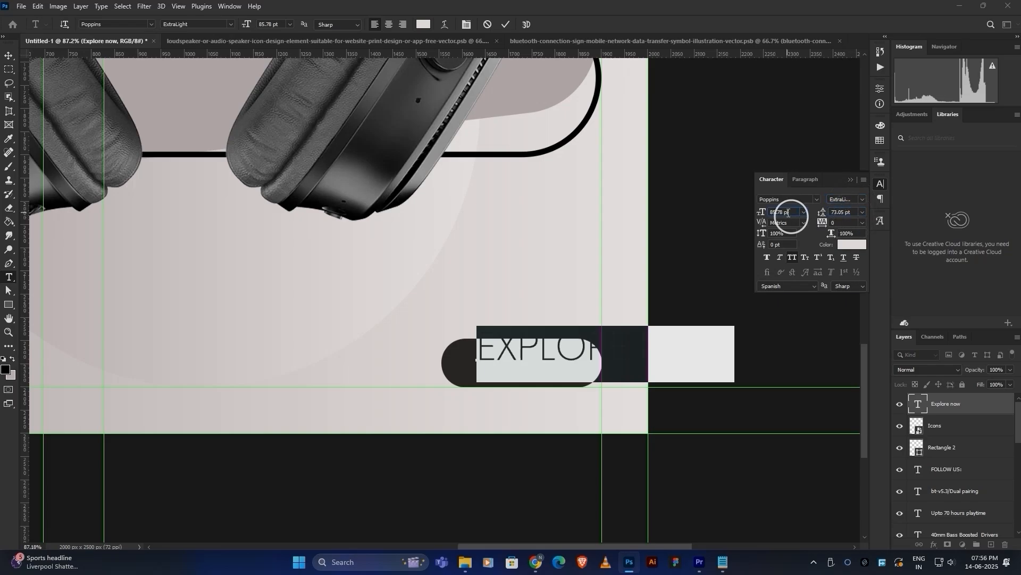
double_click(789, 213)
text(40)
key(Return)
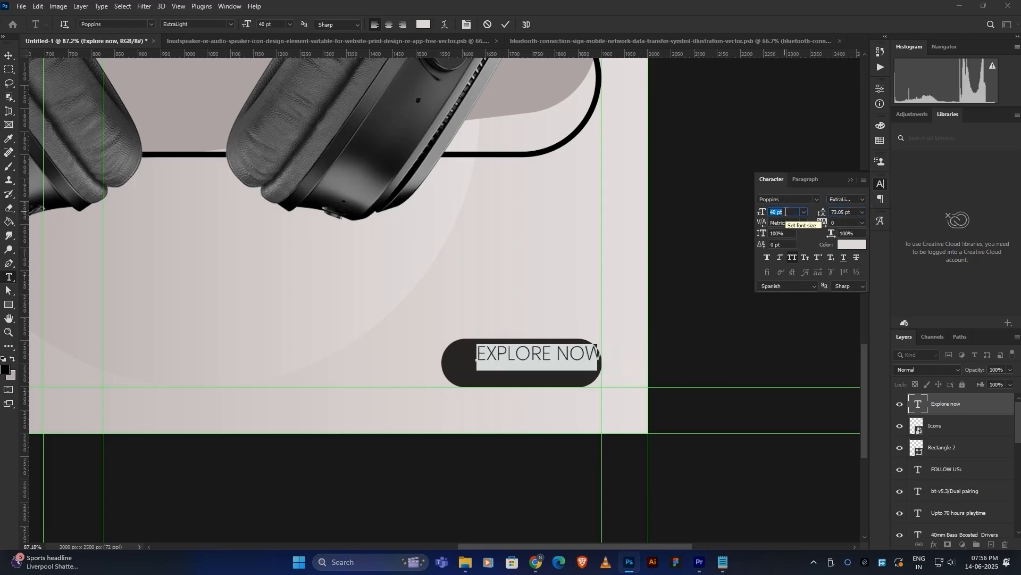
click(846, 199)
click(844, 258)
click(506, 23)
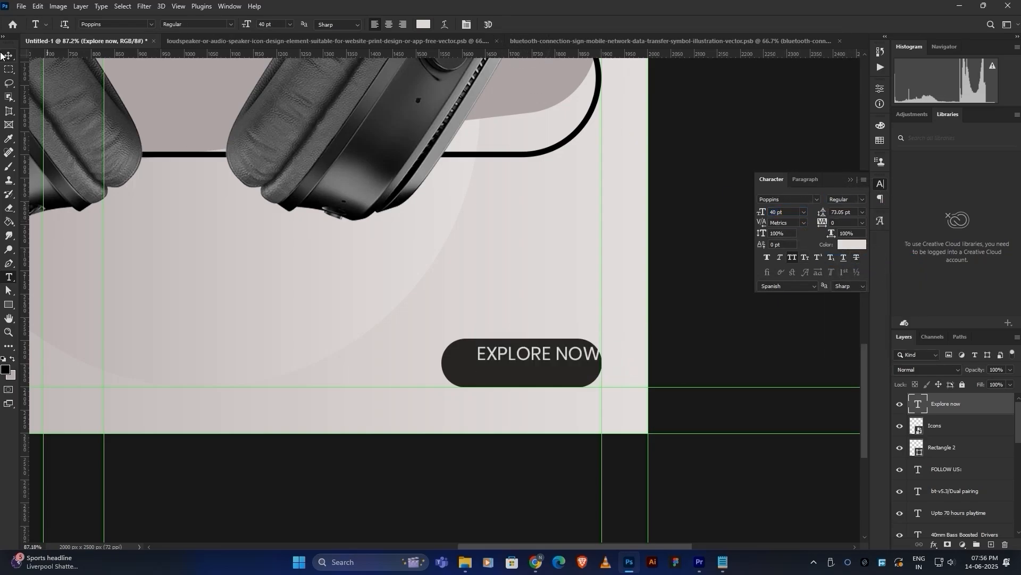
Move the text into the pill and turn off All Caps so it reads 'Explore Now'.
click(8, 55)
drag(568, 360, 552, 368)
key(t)
drag(474, 366, 579, 363)
click(795, 258)
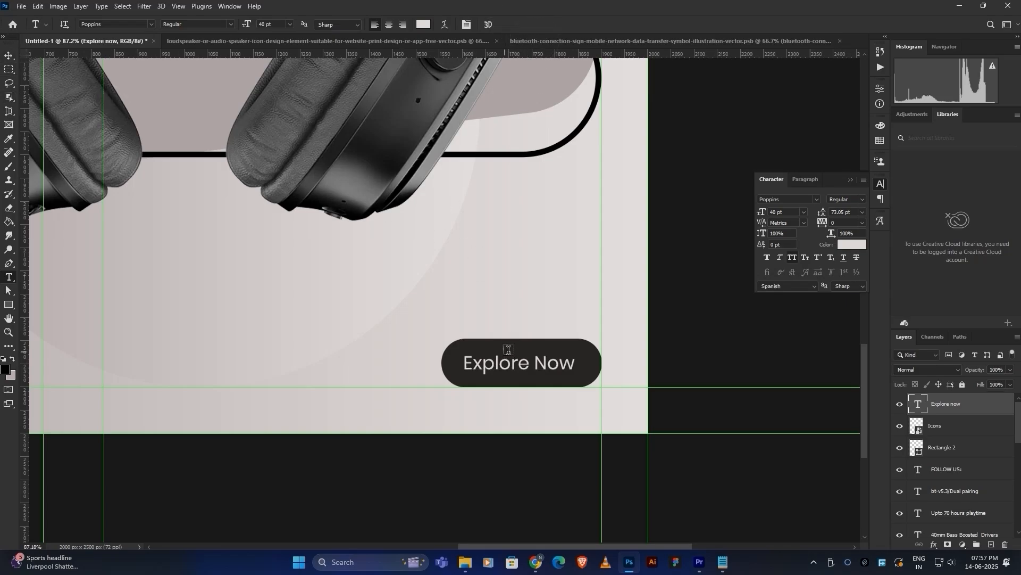
Centre the Explore Now text horizontally and vertically within the pill.
key(v)
ctrl+click(917, 449)
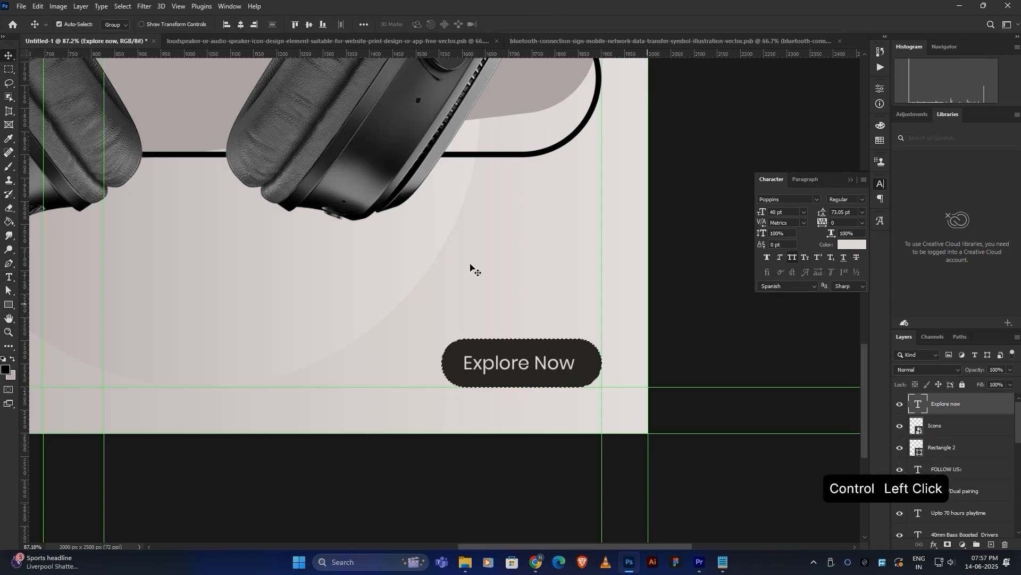
click(241, 24)
click(309, 24)
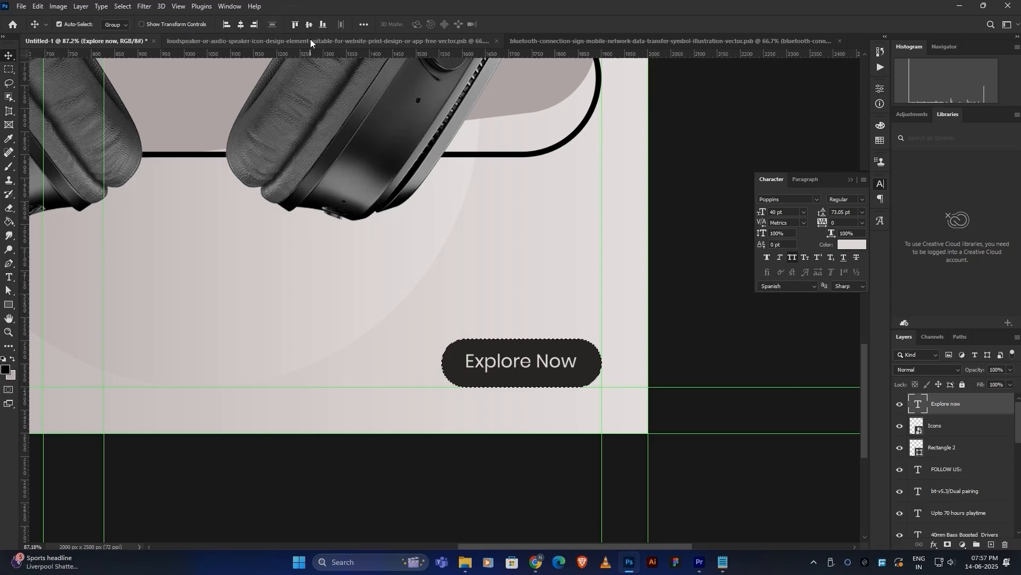
key(ctrl+d)
alt+scroll(379, 203, down, 5)
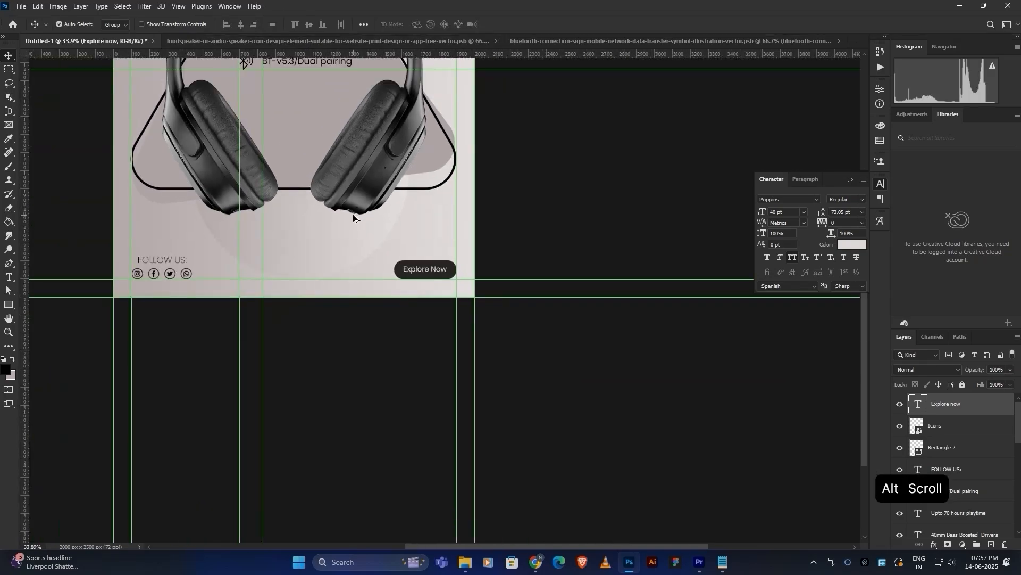
alt+scroll(388, 327, up, 2)
alt+scroll(295, 192, up, 3)
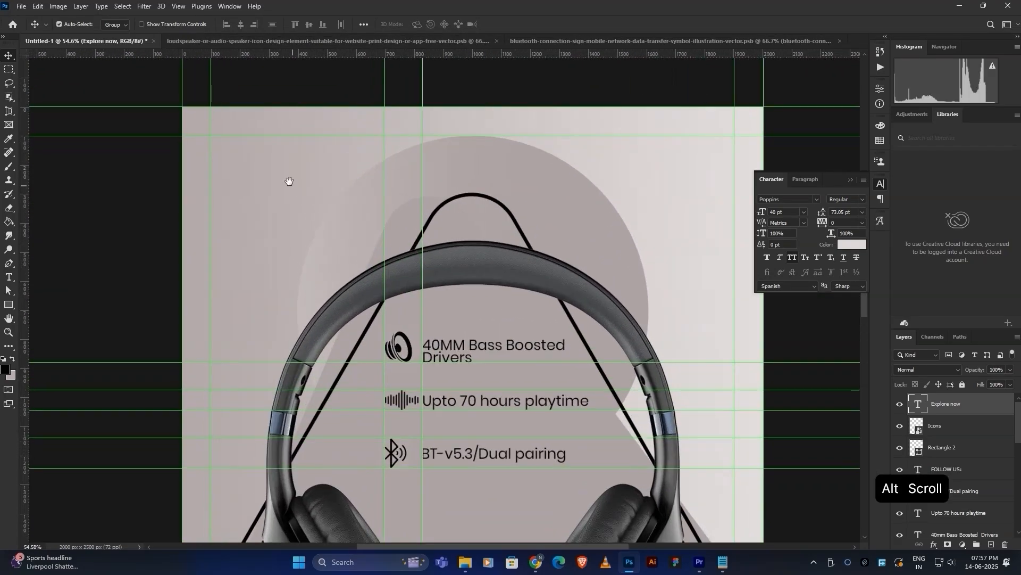
alt+scroll(319, 212, down, 2)
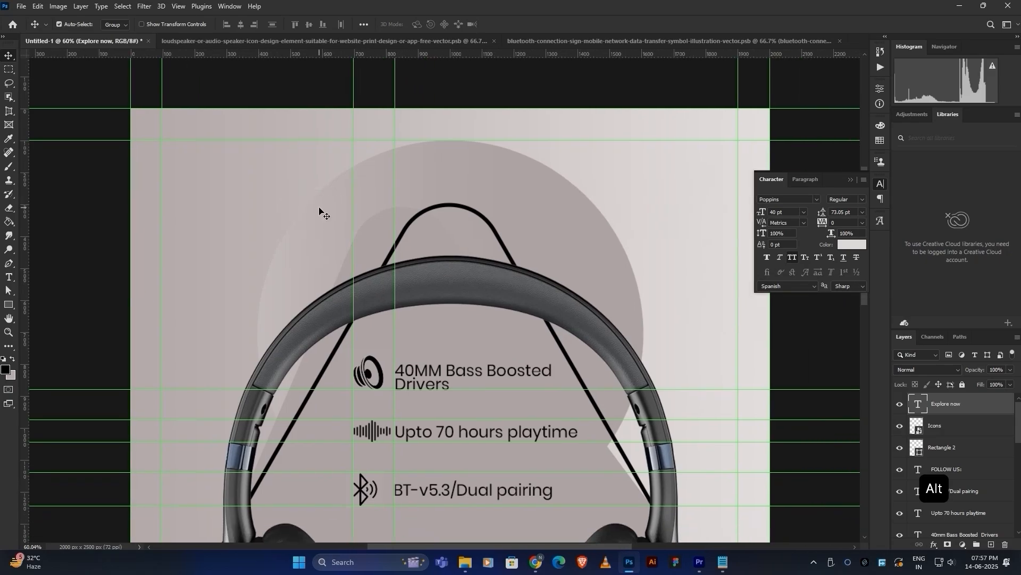
scroll(201, 173, down, 2)
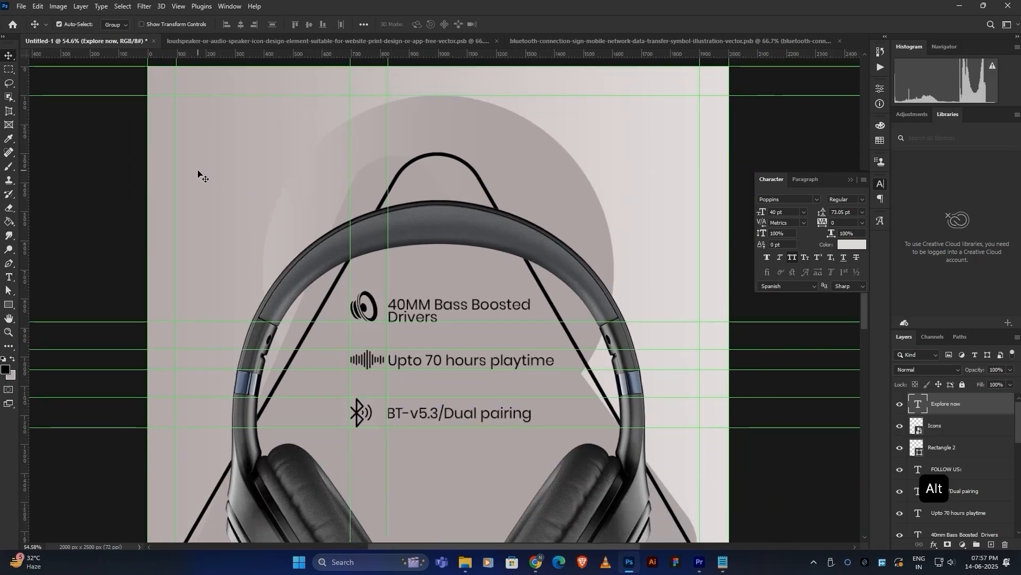
scroll(516, 420, up, 1)
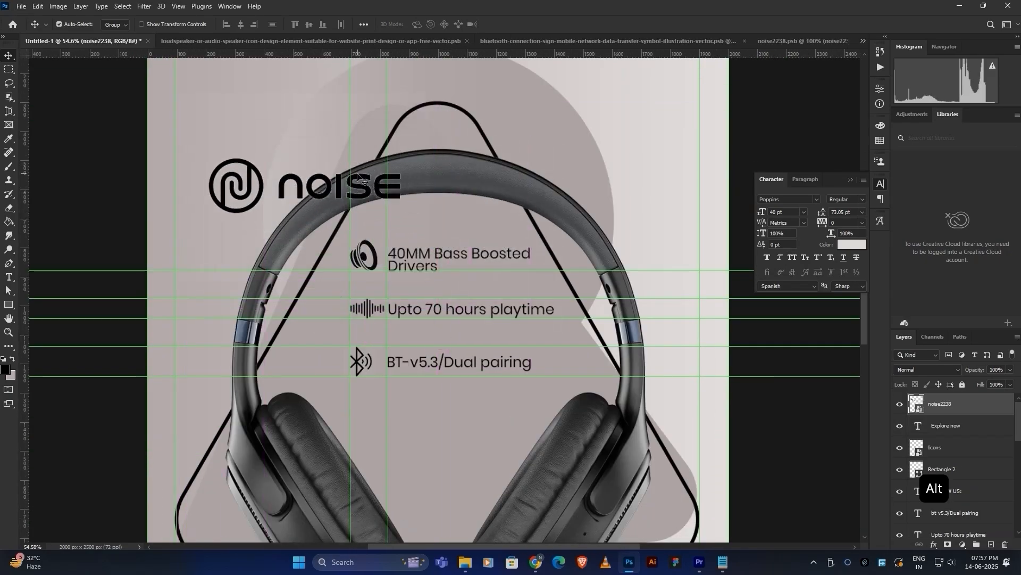
Shrink the Noise logo to about a third and place it in the top-left corner.
key(ctrl+t)
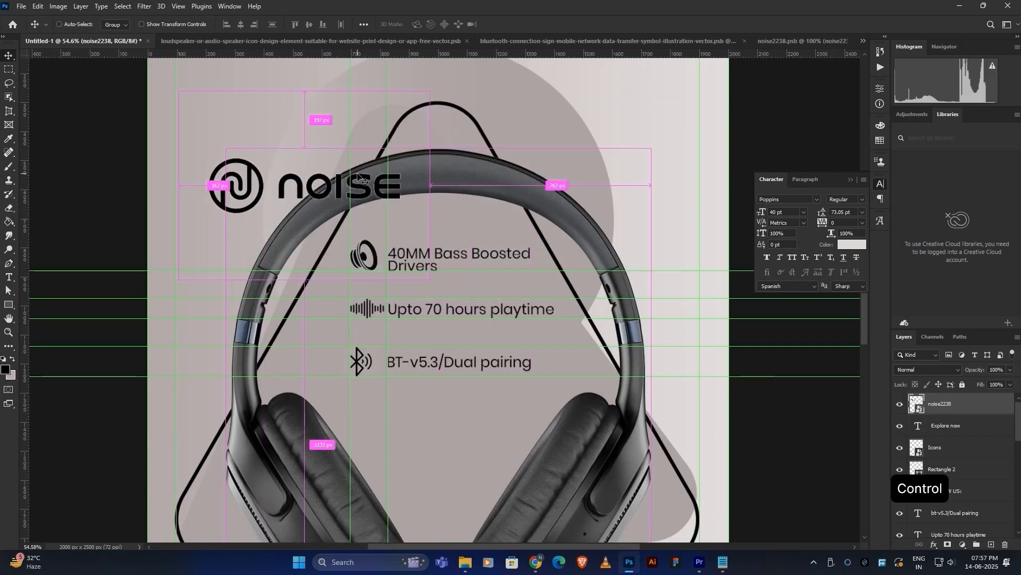
alt+drag(430, 91, 213, 170)
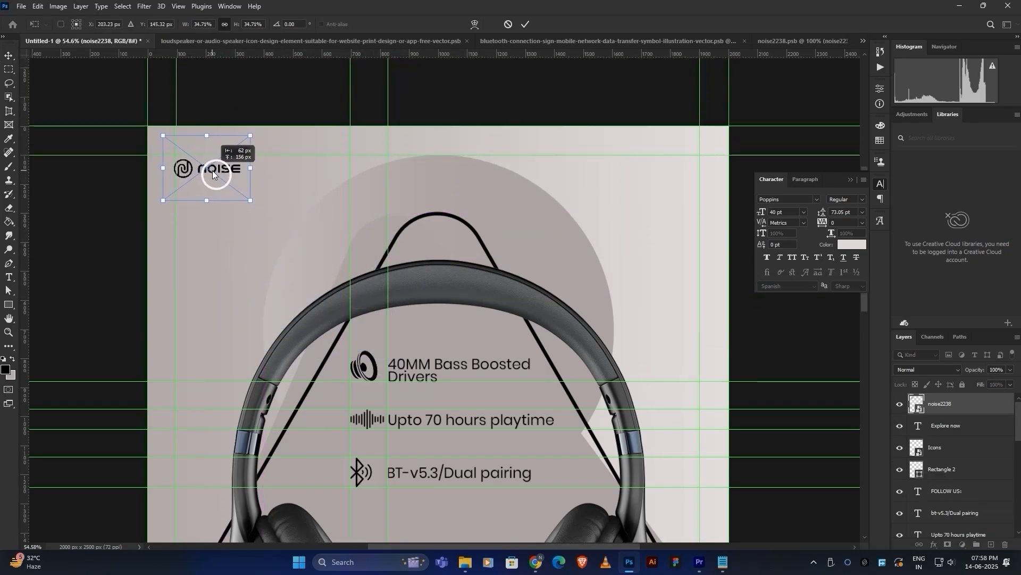
alt+scroll(213, 170, up, 5)
alt+drag(292, 96, 299, 91)
drag(255, 162, 255, 163)
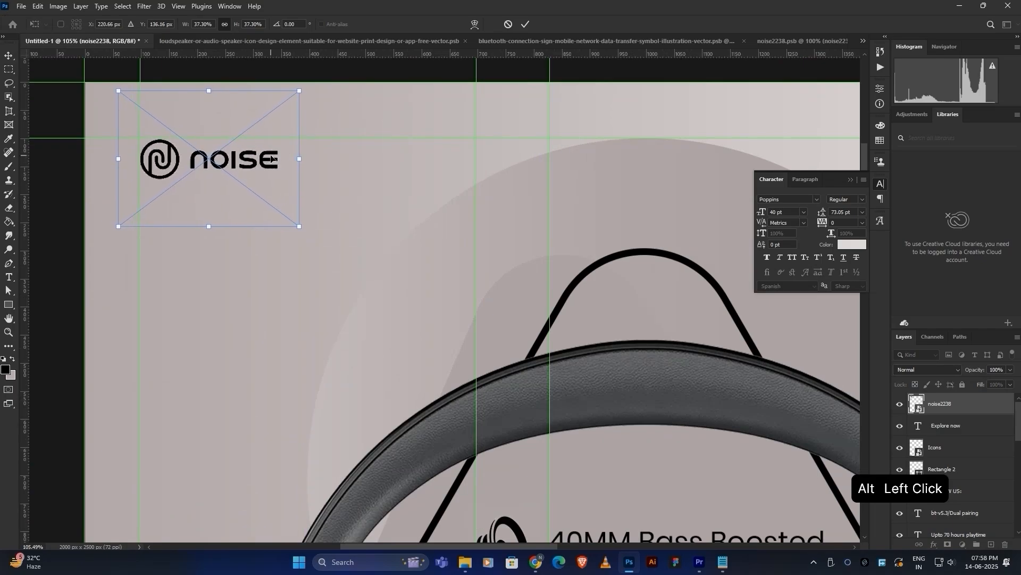
click(525, 24)
alt+scroll(497, 340, down, 10)
drag(569, 349, 422, 199)
alt+scroll(499, 126, up, 7)
drag(518, 166, 506, 159)
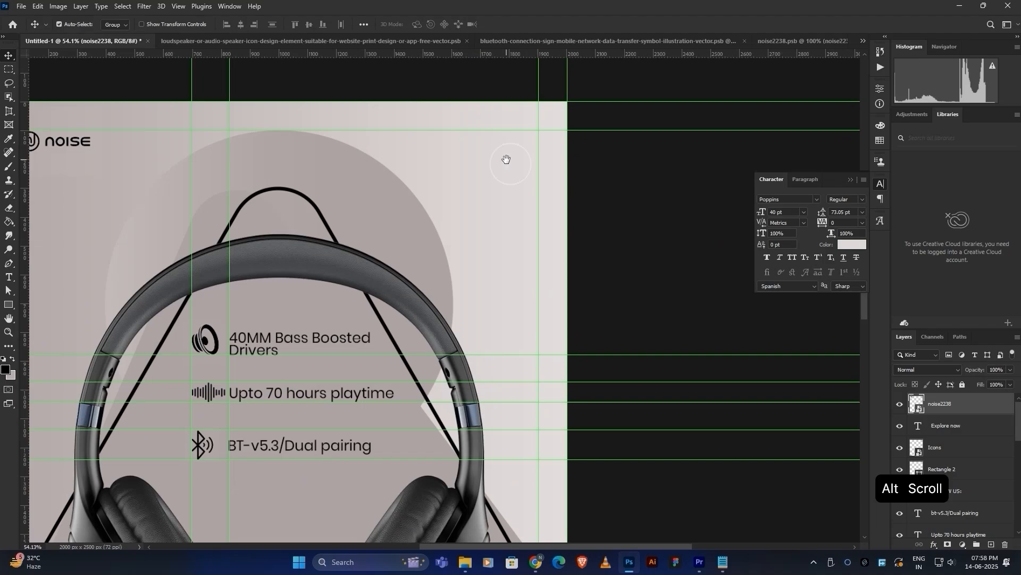
key(alt)
scroll(507, 163, down, 2)
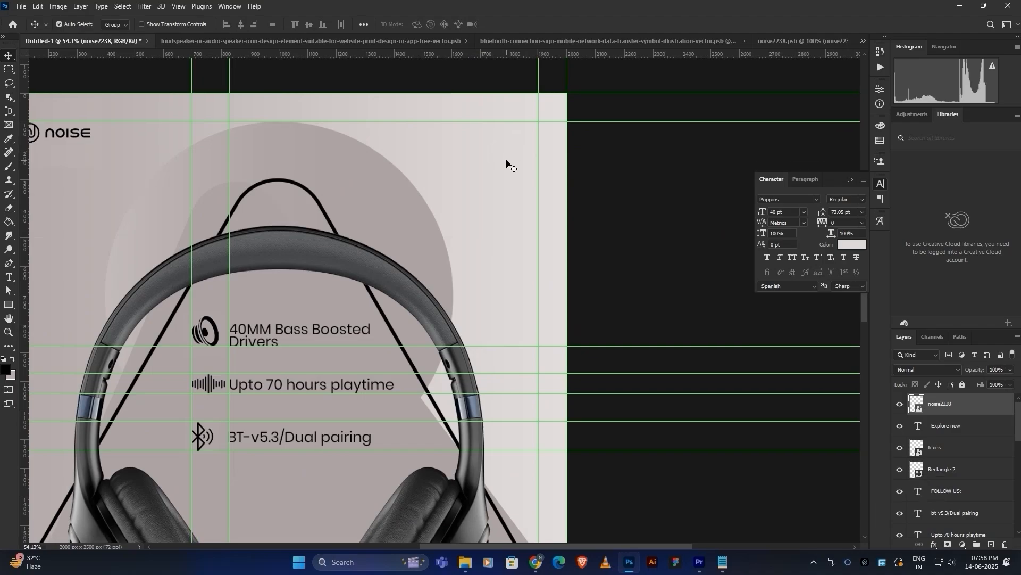
Place the dust texture image on the poster and convert it to a smart object.
drag(521, 199, 395, 353)
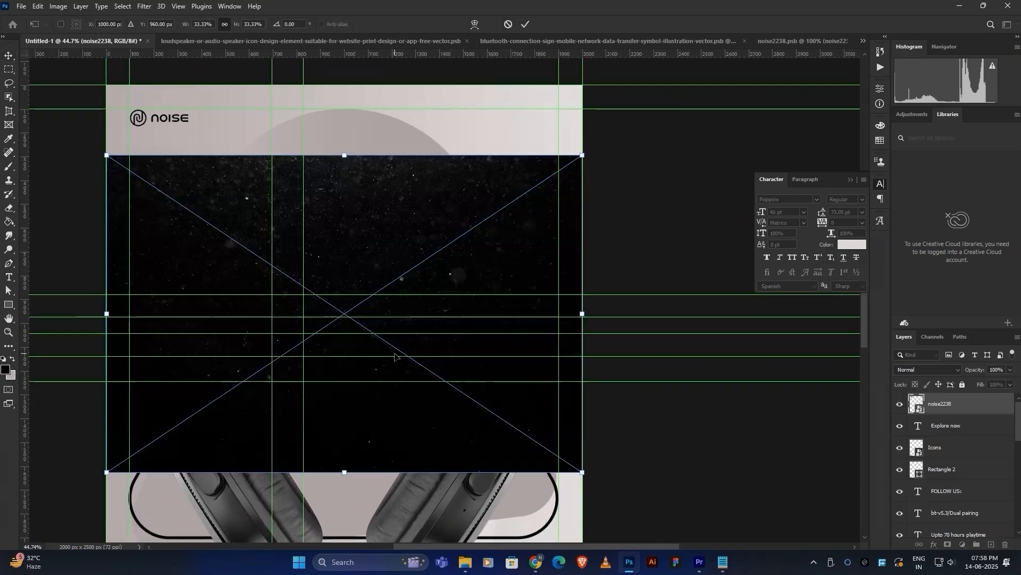
click(524, 28)
right_click(942, 397)
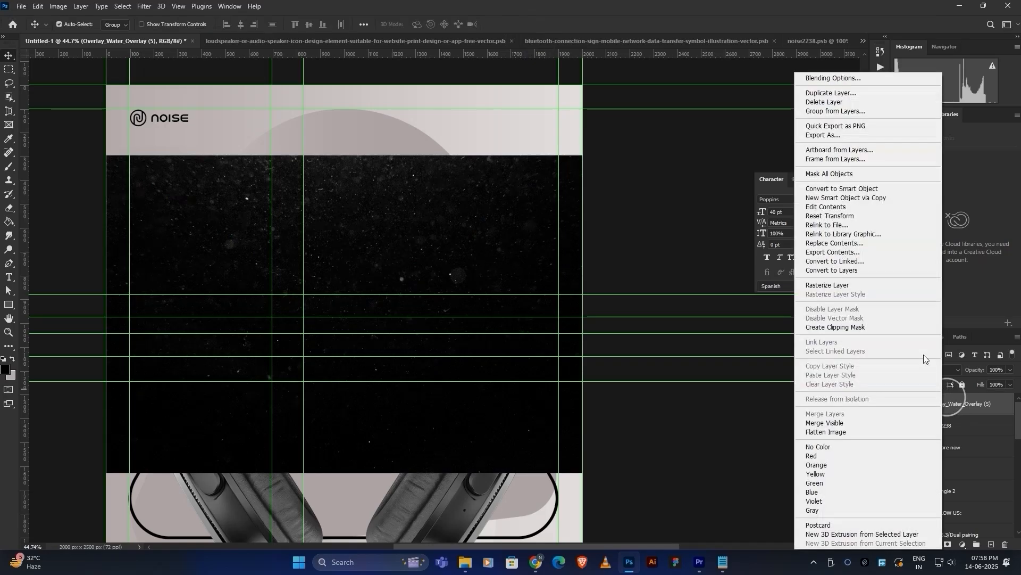
click(863, 189)
Rotate the dust texture 180° and then 90° clockwise.
key(ctrl+t)
right_click(489, 257)
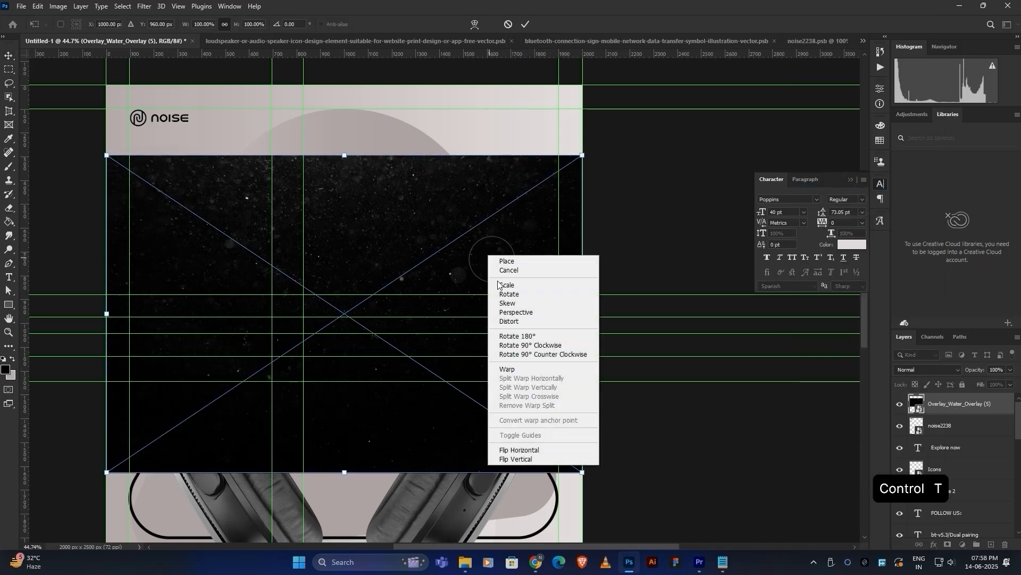
click(517, 335)
right_click(493, 321)
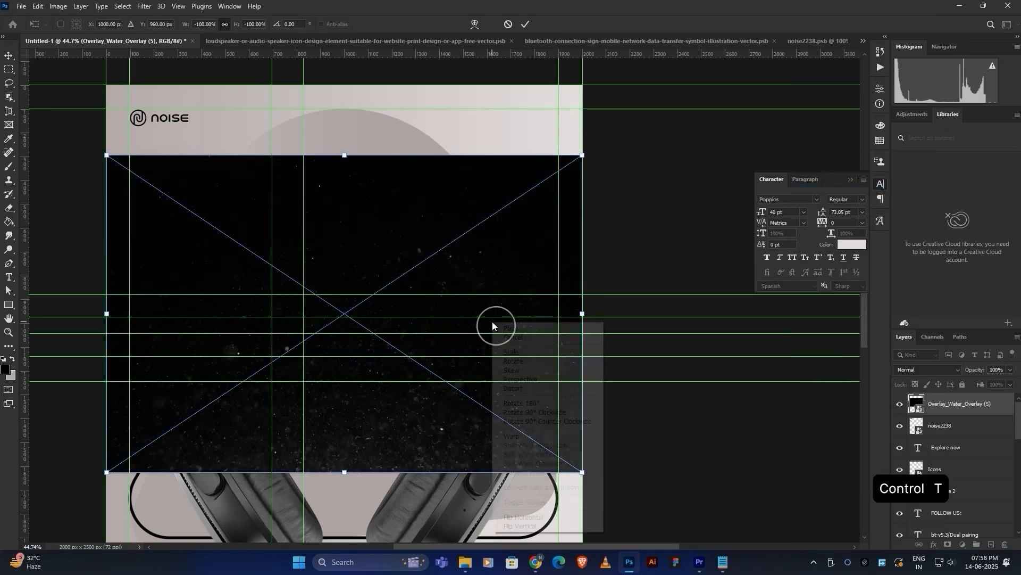
click(546, 412)
Scale the texture to about 179% so it covers the poster, then hide the guides.
alt+scroll(482, 253, down, 2)
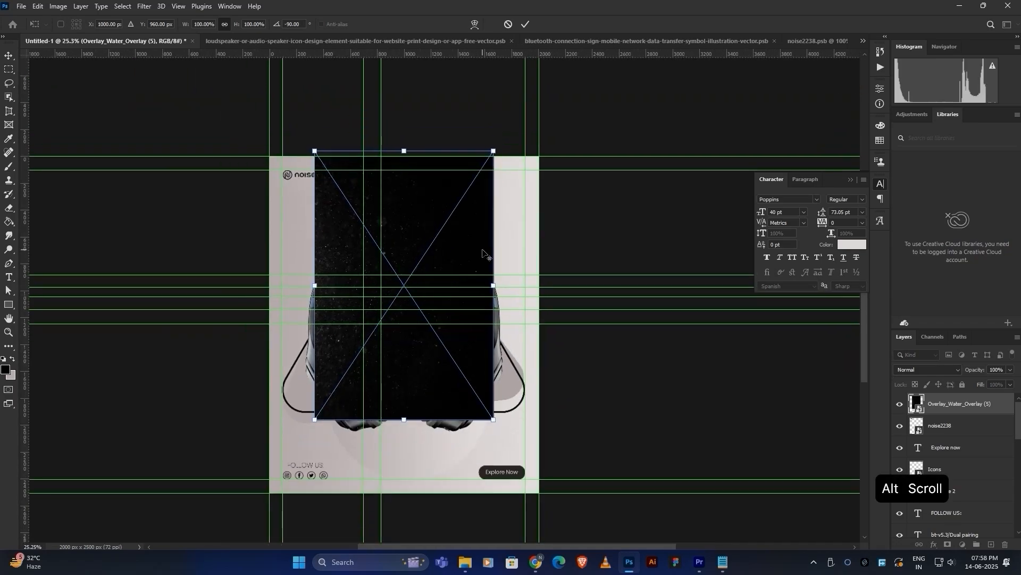
drag(497, 152, 556, 88)
drag(491, 223, 506, 224)
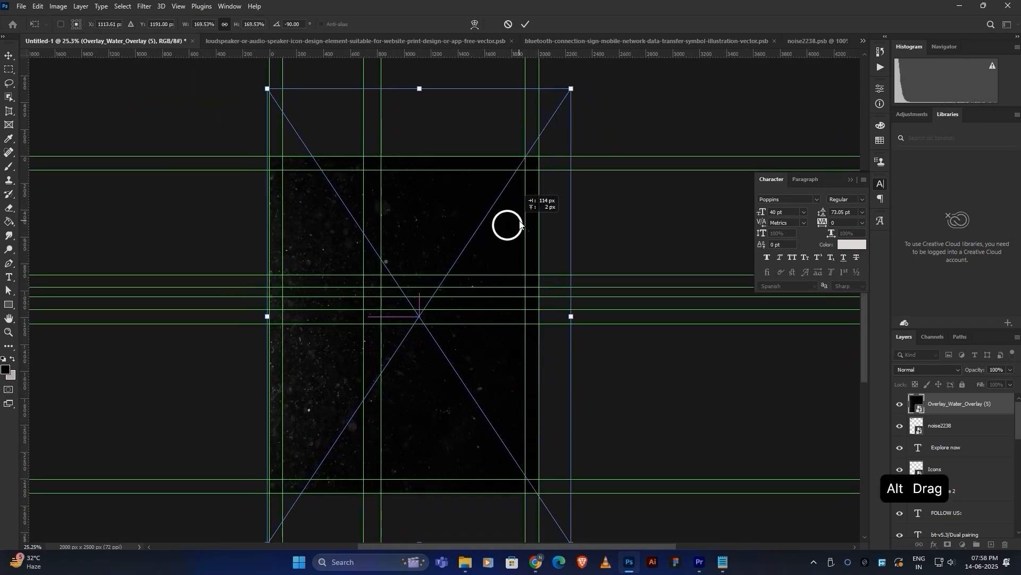
drag(572, 88, 579, 79)
drag(509, 201, 519, 201)
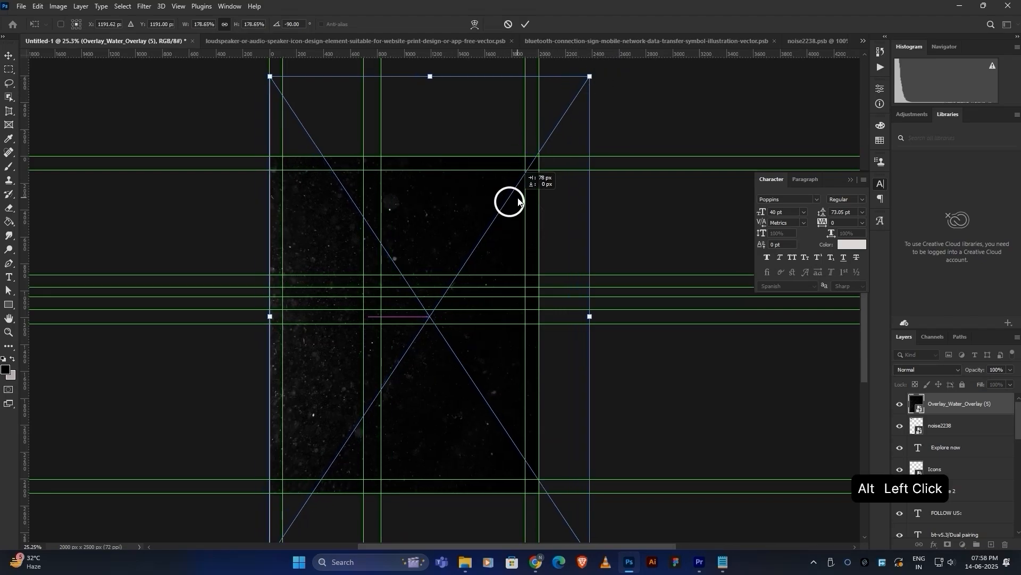
click(525, 24)
scroll(450, 289, up, 3)
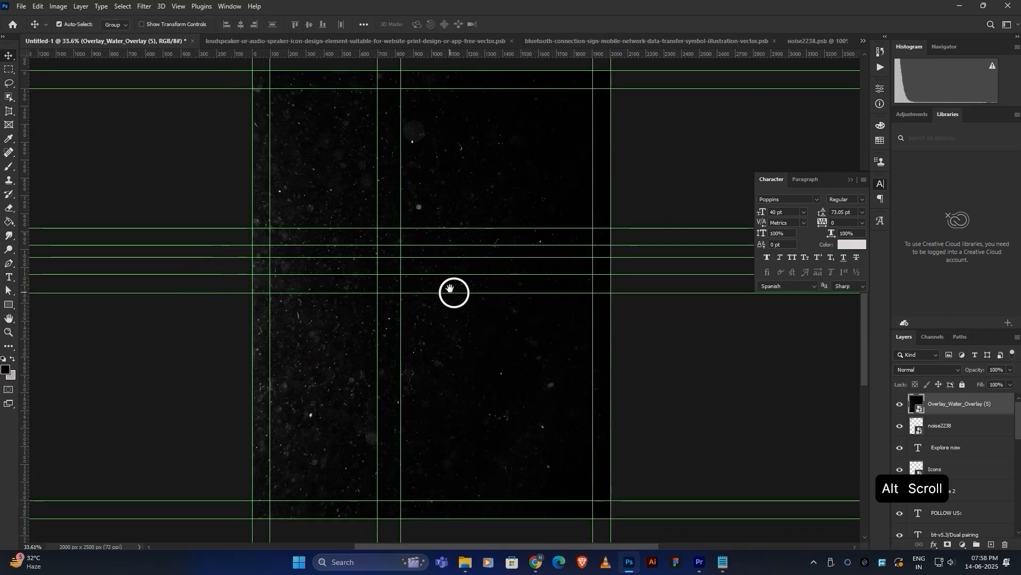
key(ctrl+h)
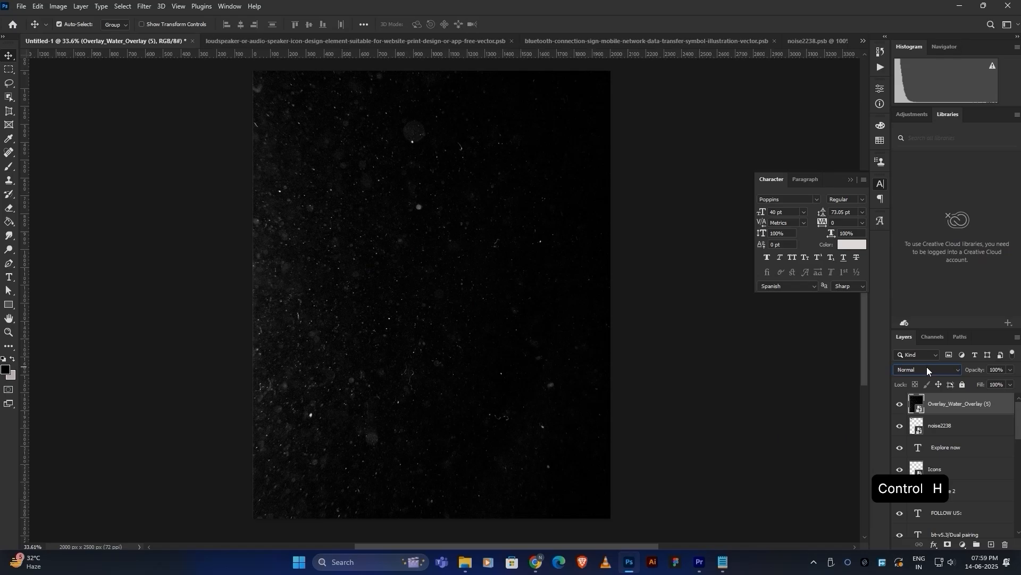
Blend the dust texture in Screen mode beneath the headphone layer and show the guides again.
click(927, 366)
click(904, 371)
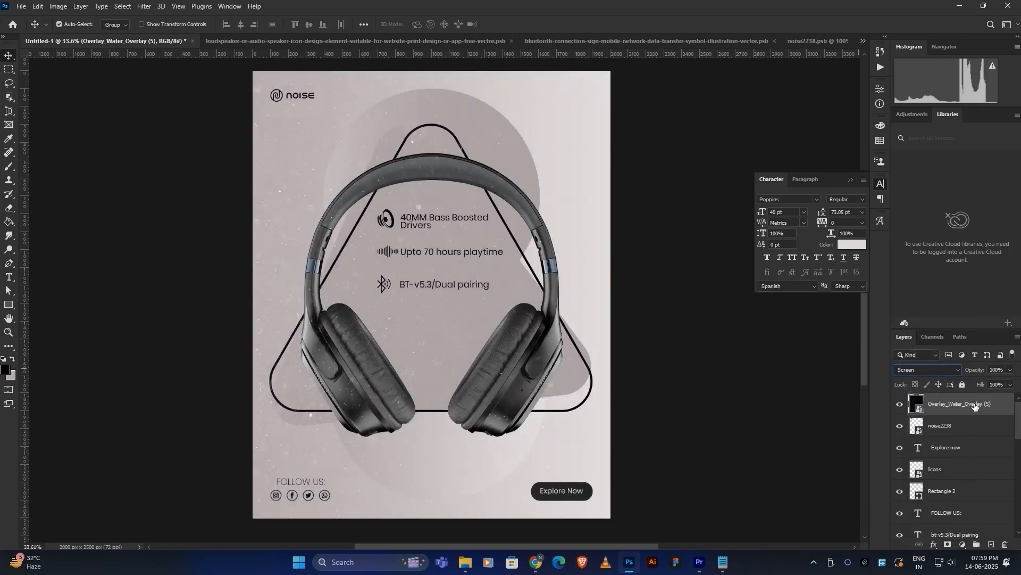
drag(976, 407, 951, 427)
scroll(964, 472, down, 3)
scroll(964, 473, down, 3)
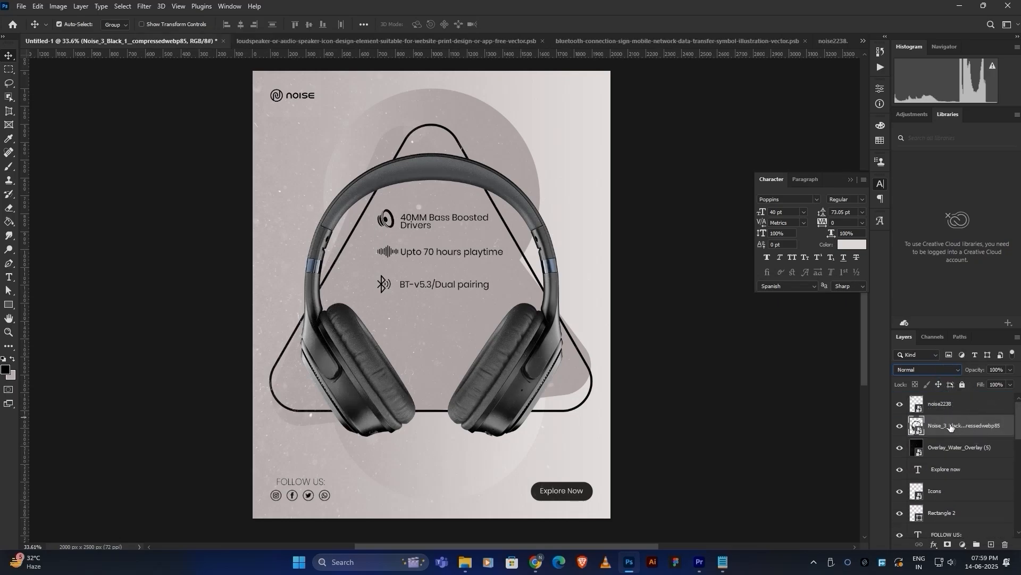
drag(470, 303, 481, 323)
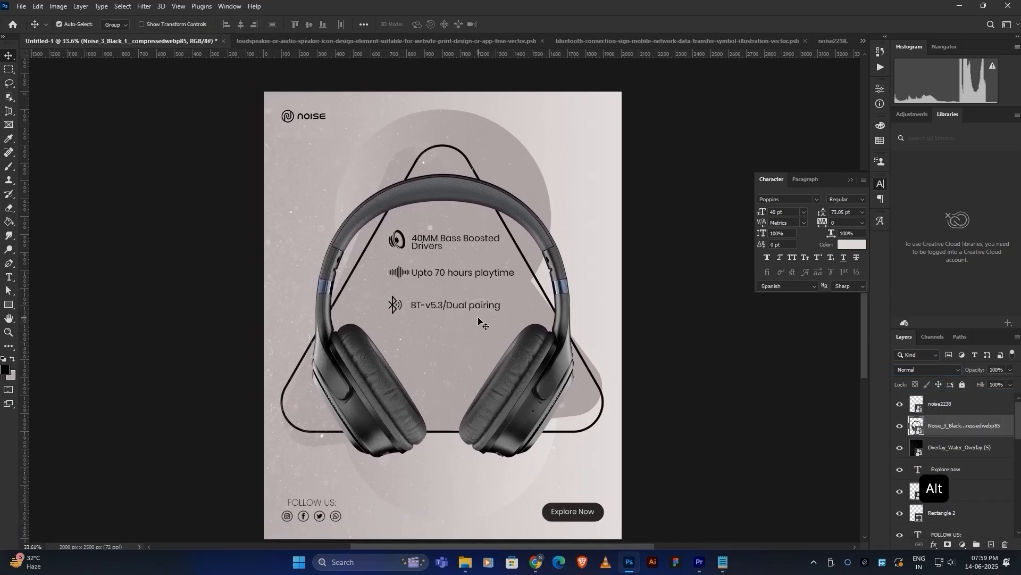
key(ctrl+h)
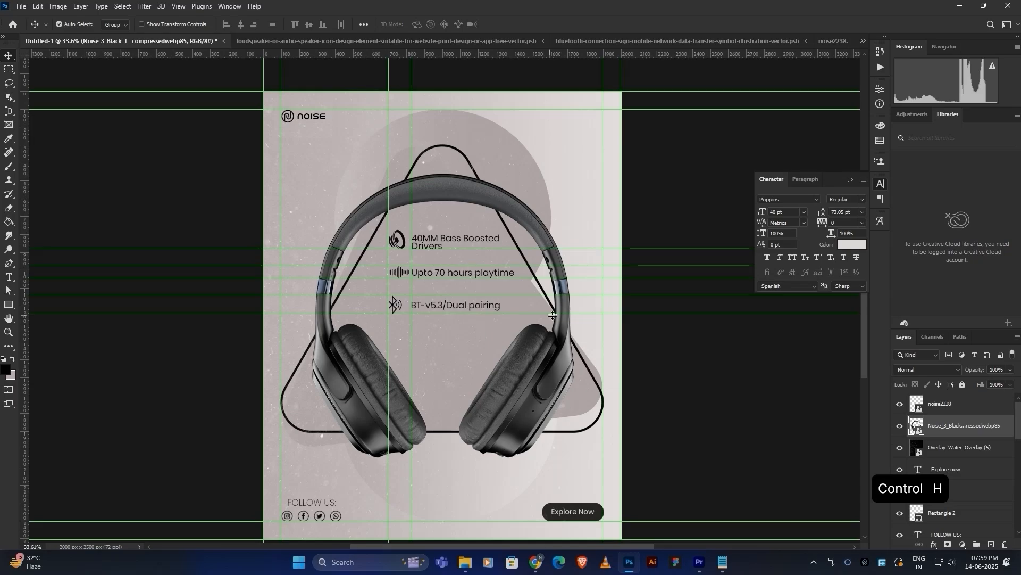
click(465, 562)
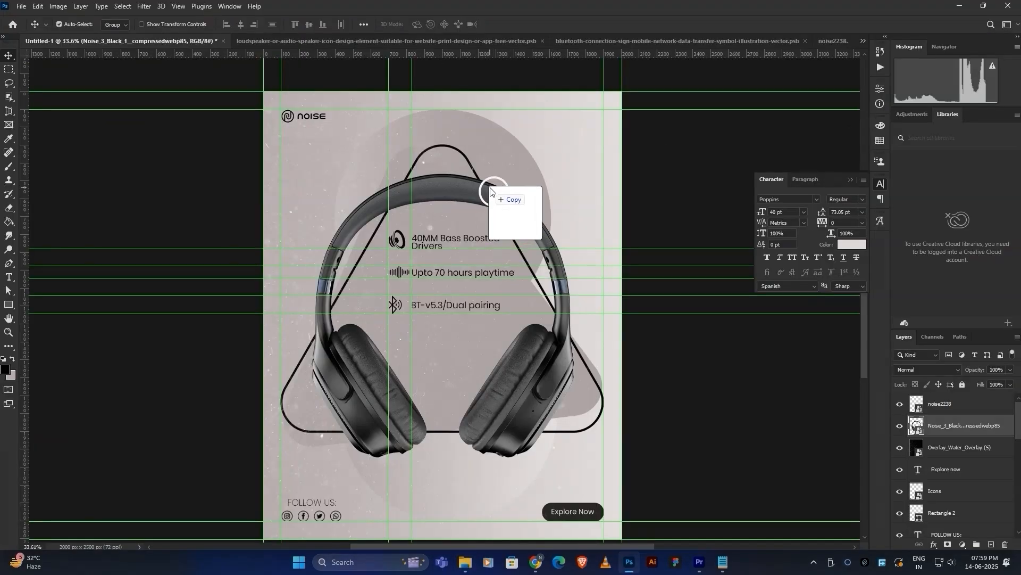
Place the NFX logo small in the top-right corner, then fit the poster to the window and hide guides.
drag(490, 200, 612, 104)
alt+scroll(596, 121, up, 3)
alt+scroll(596, 121, up, 3)
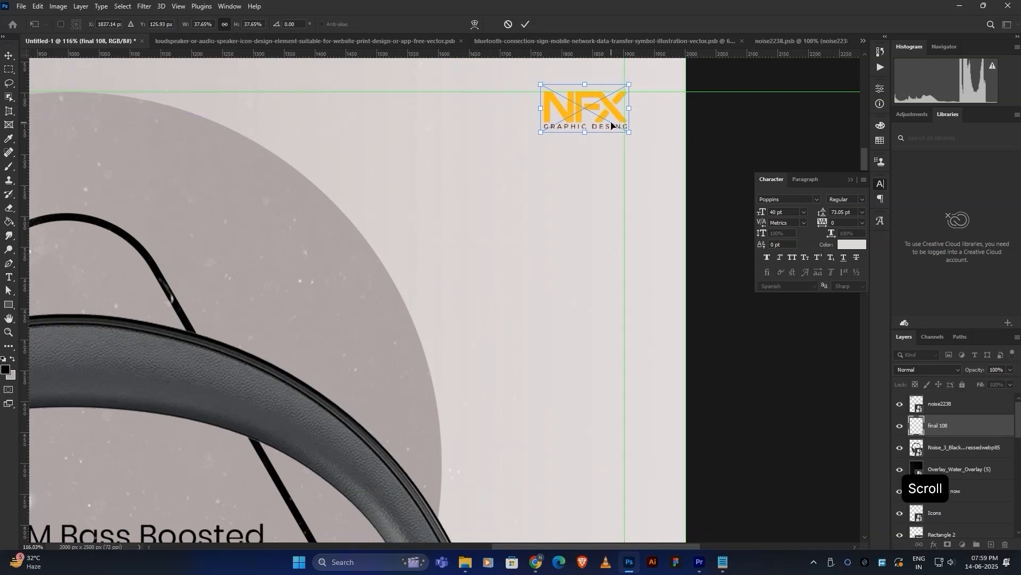
key(Down)
key(Down)
key(Left)
key(Left)
key(Left)
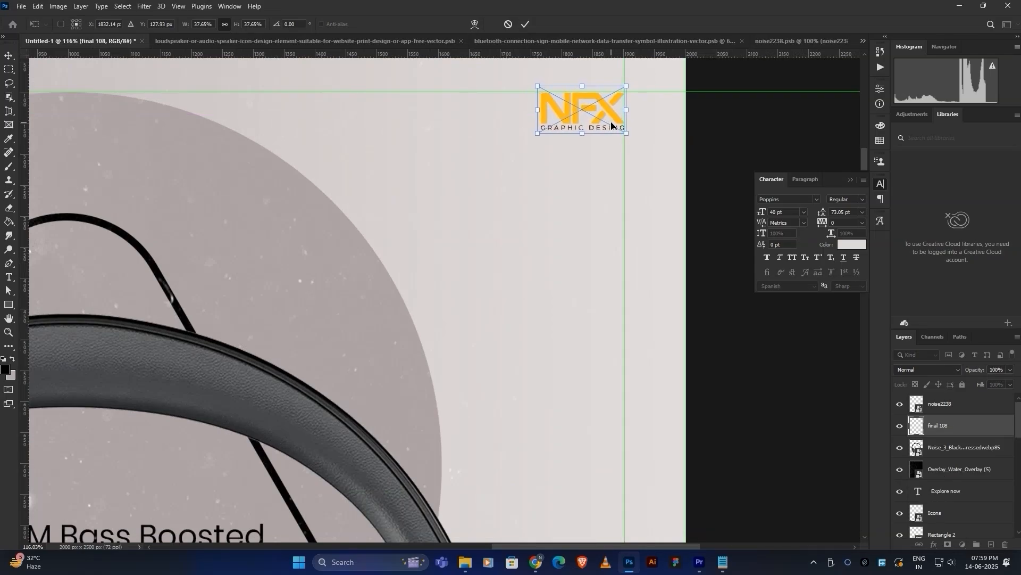
click(527, 29)
alt+scroll(336, 177, down, 8)
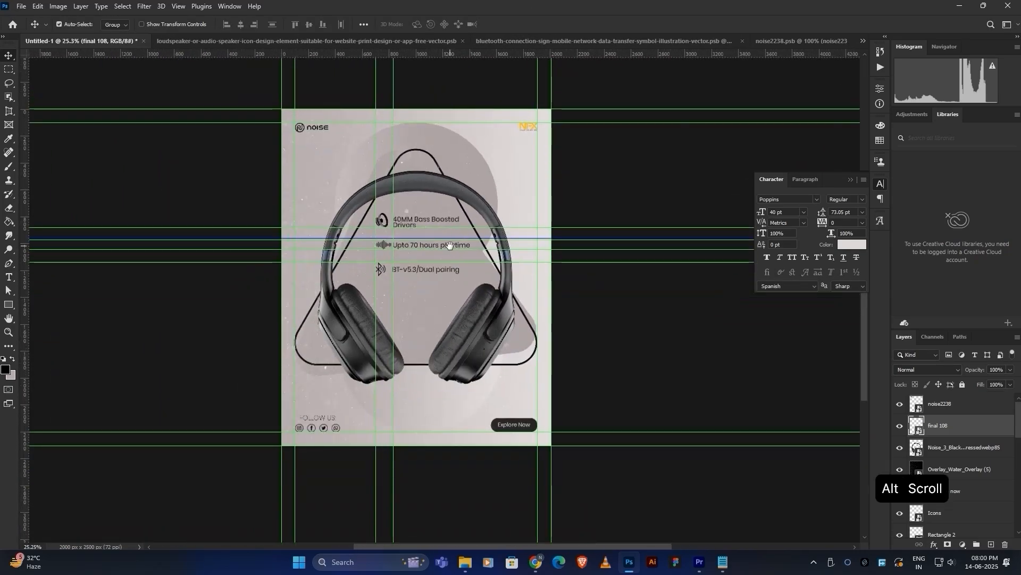
alt+scroll(449, 245, up, 2)
key(ctrl+0)
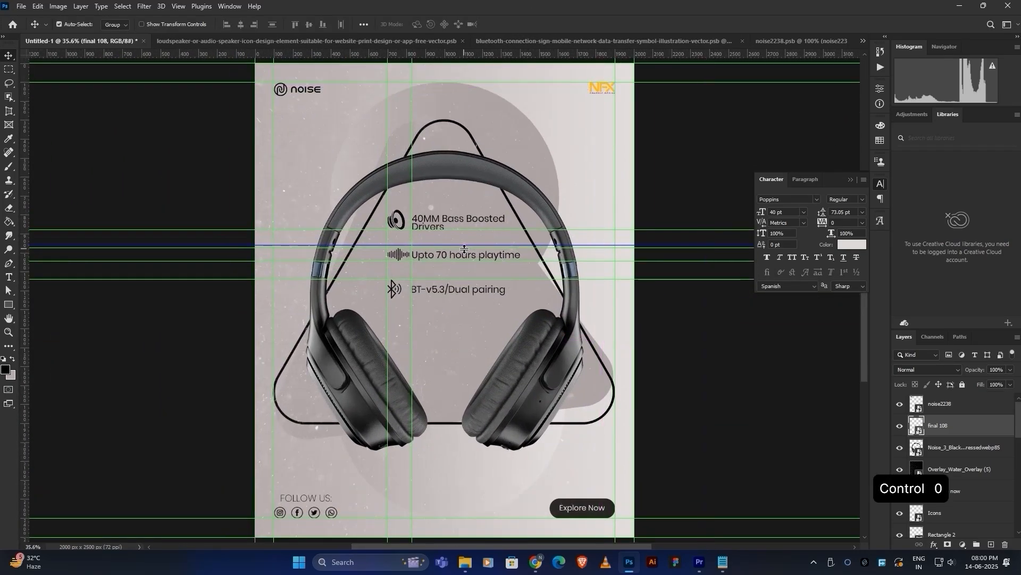
key(ctrl+h)
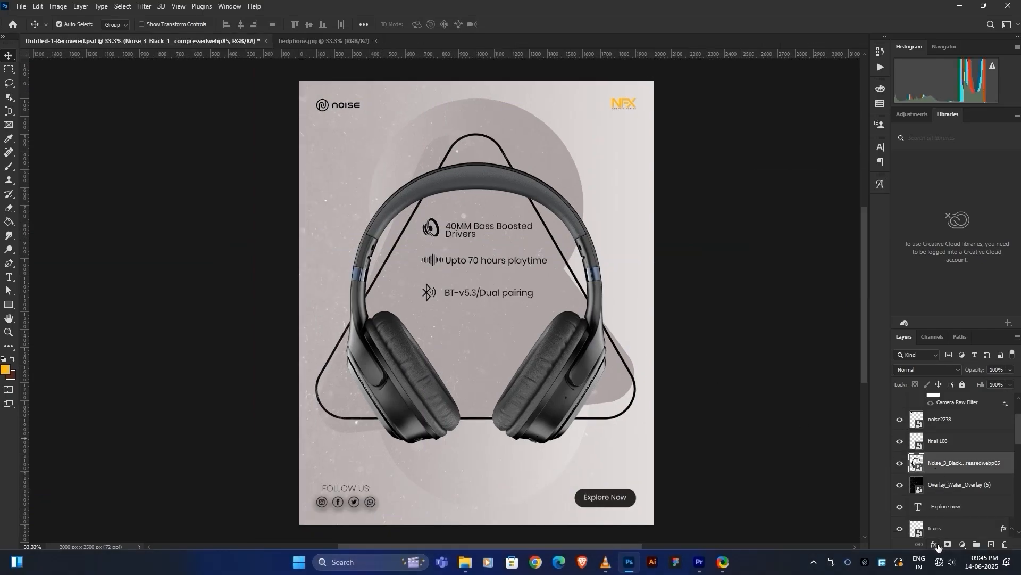
Add a drop shadow of size 62 px to the headphone layer.
click(935, 545)
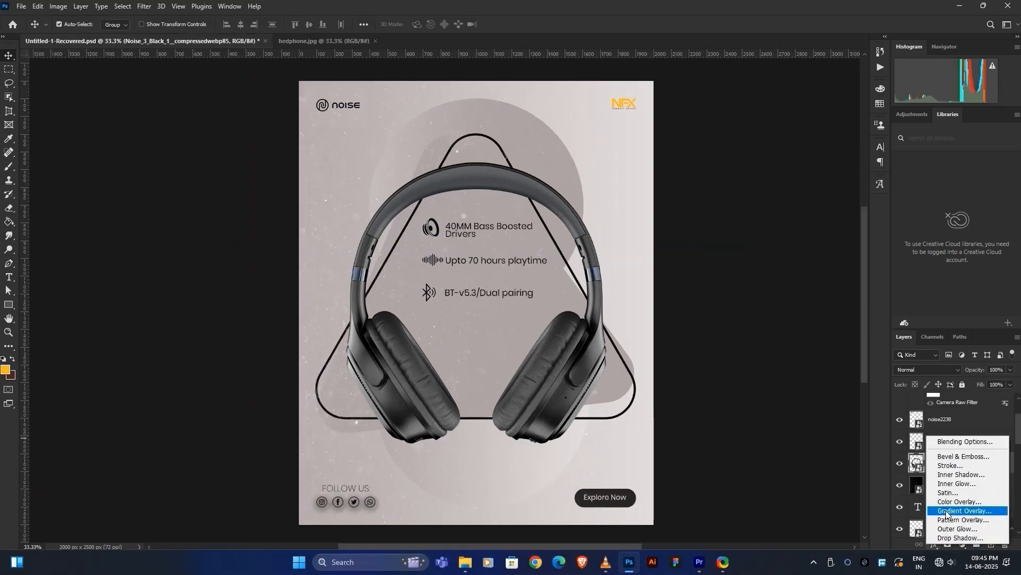
click(952, 538)
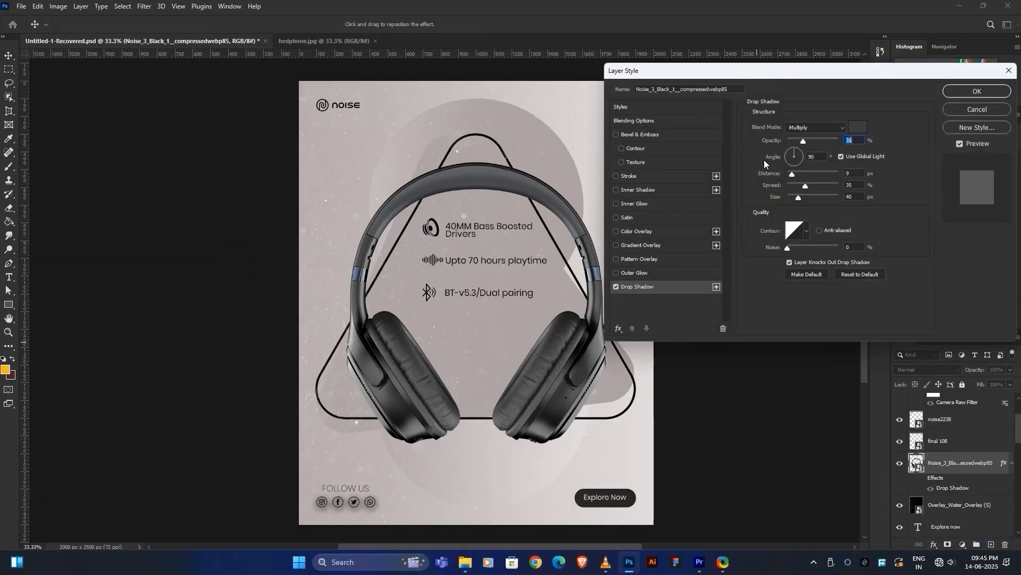
drag(799, 197, 803, 198)
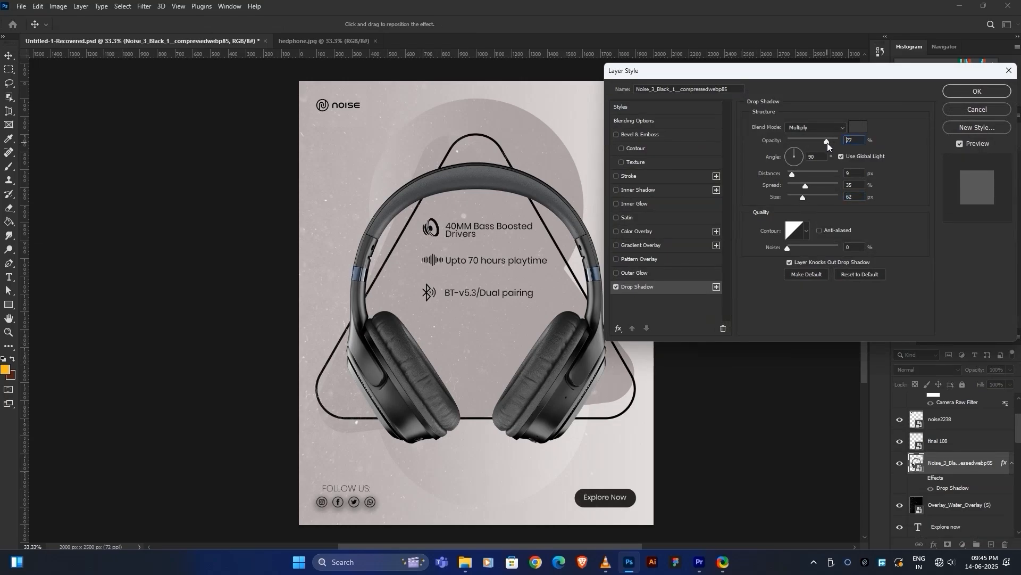
click(977, 91)
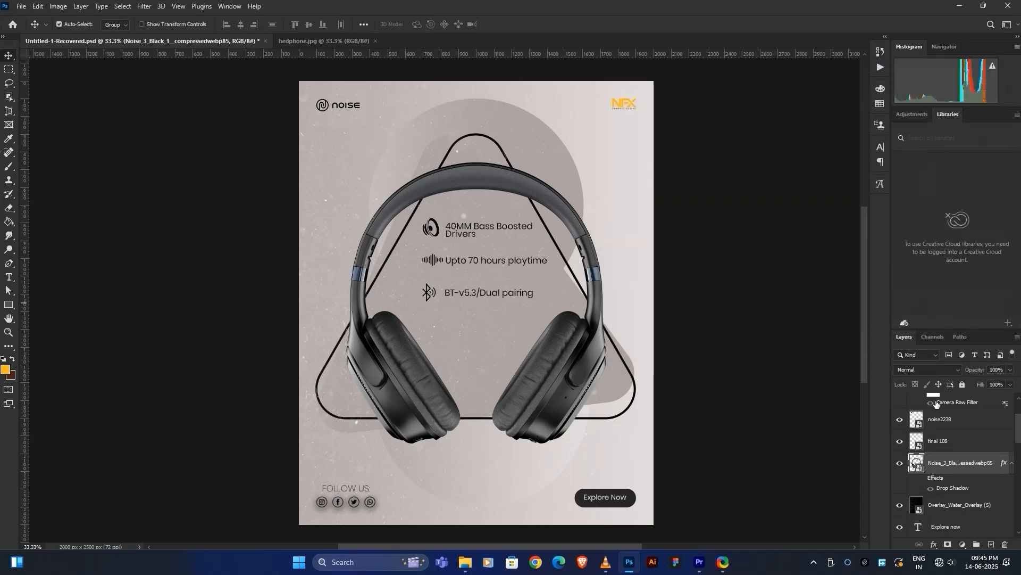
Change the headphone drop shadow to 106 px size and 39% opacity, then toggle the guides.
double_click(947, 488)
drag(825, 144, 820, 143)
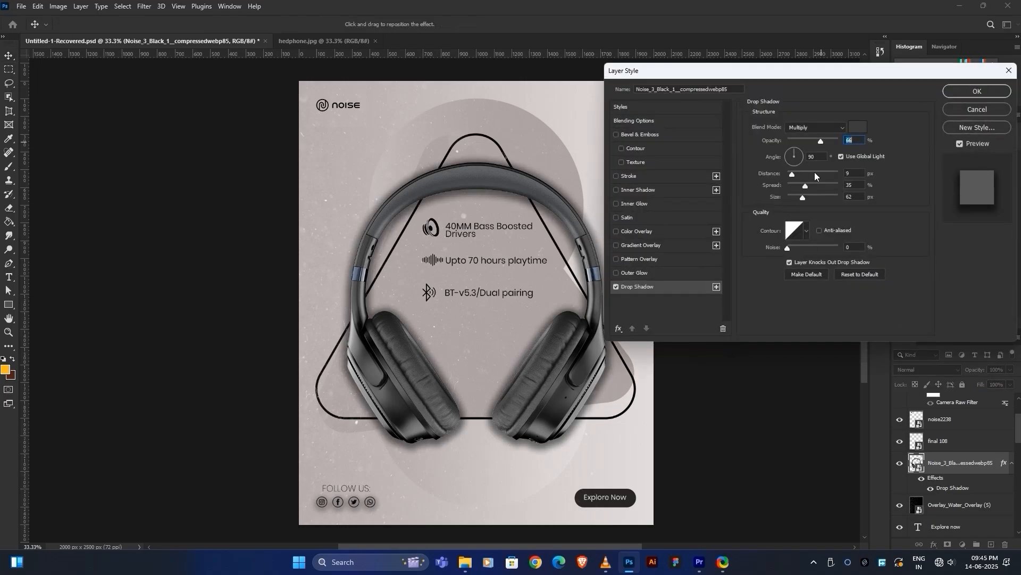
drag(803, 197, 812, 196)
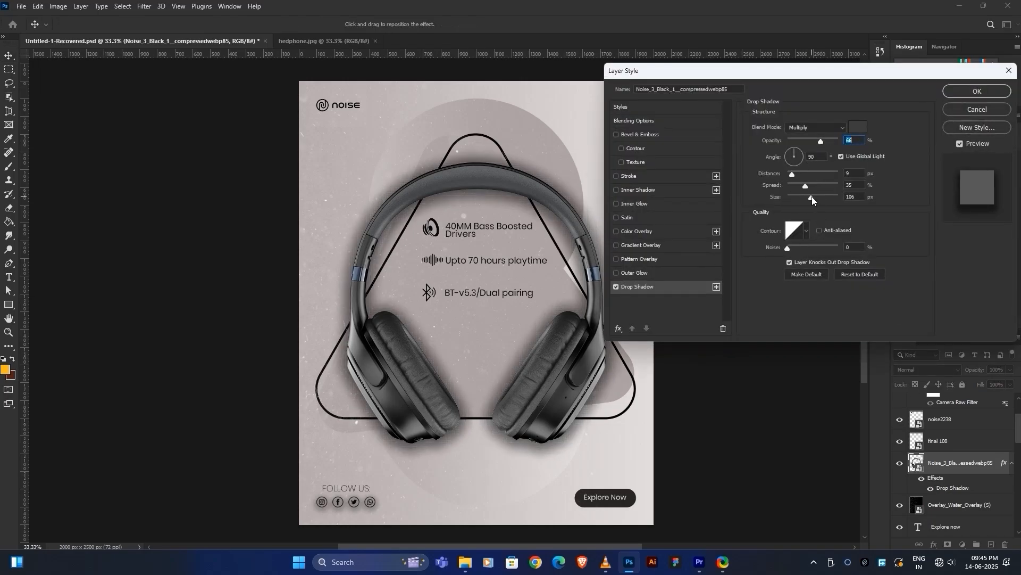
drag(821, 139, 799, 141)
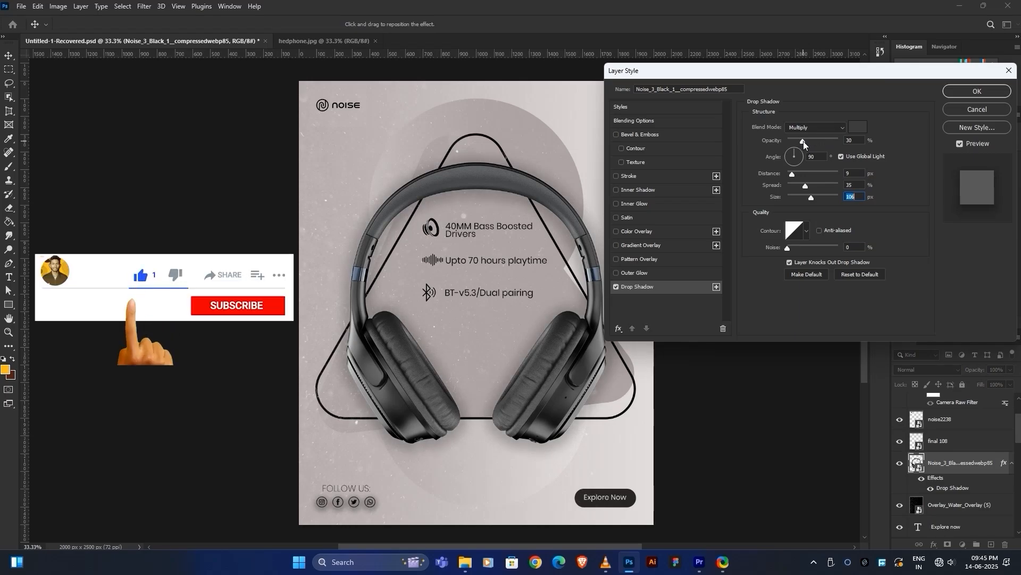
mouse_move(803, 142)
mouse_down()
mouse_move(815, 137)
mouse_move(808, 141)
mouse_up()
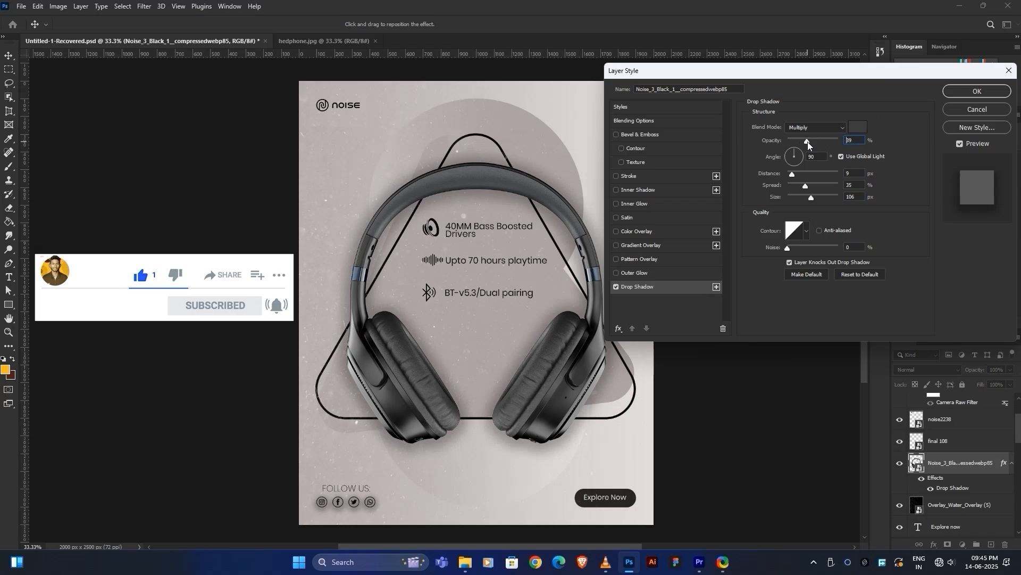
click(963, 92)
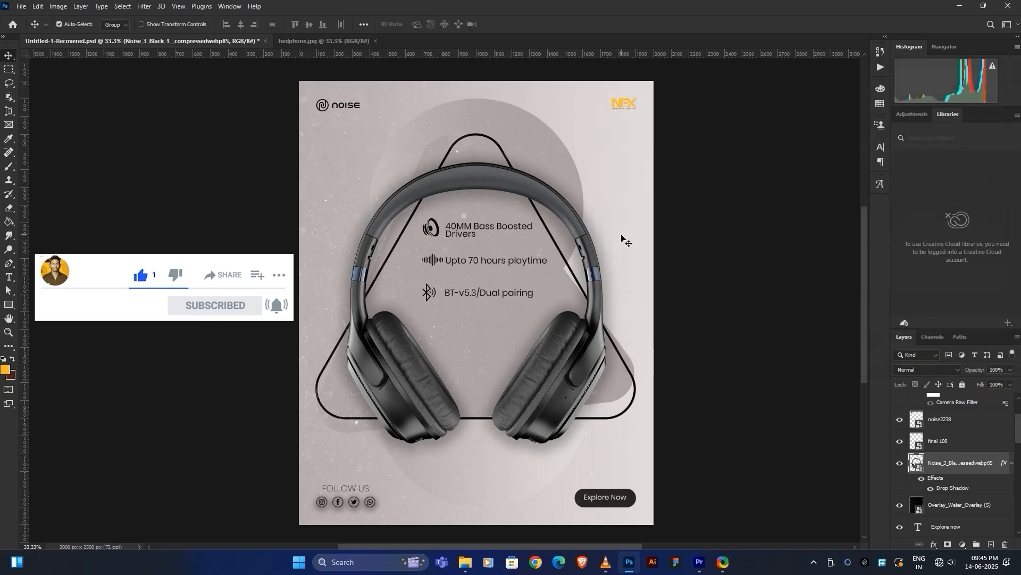
key(ctrl+h)
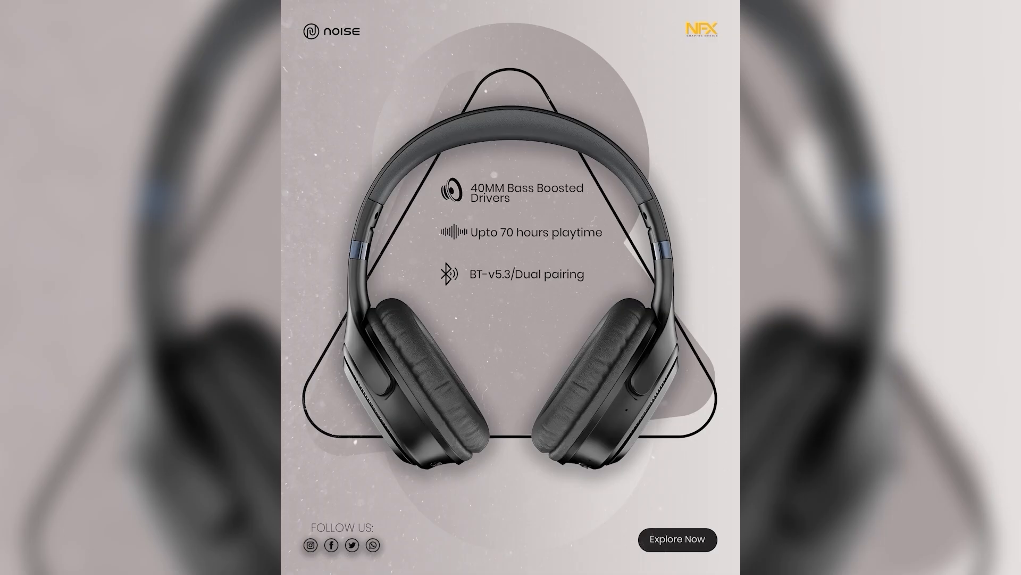